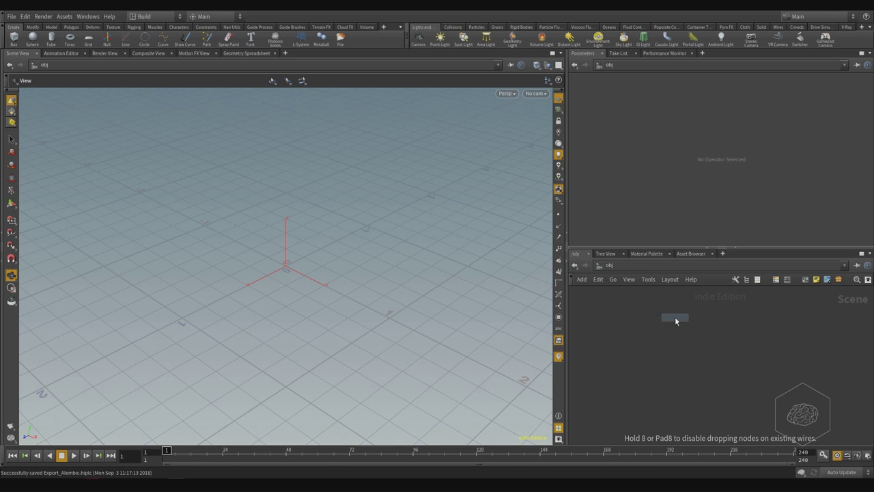
Place a Geometry object in the scene, go inside it and delete its default File node
{"action": "left_click", "coordinate": [675, 317]}
{"action": "double_click", "coordinate": [674, 317]}
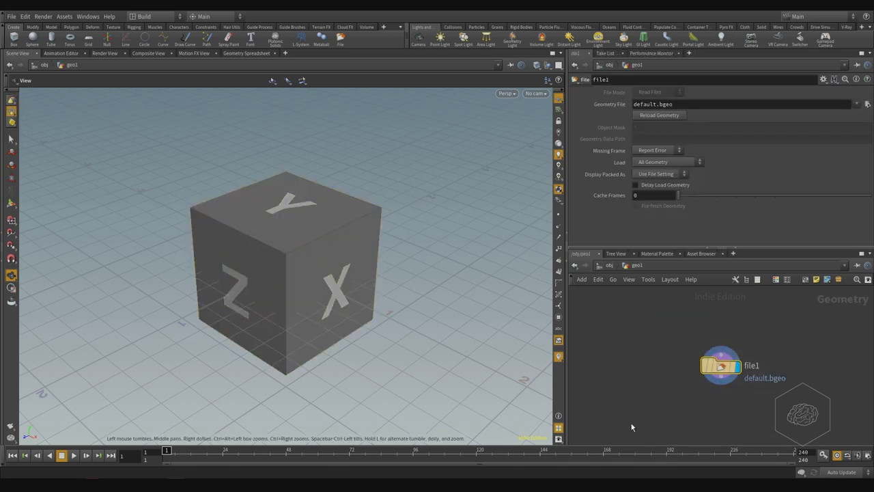
{"action": "key", "text": "Delete"}
Add a Grid node to the empty geometry network
{"action": "key", "text": "Tab"}
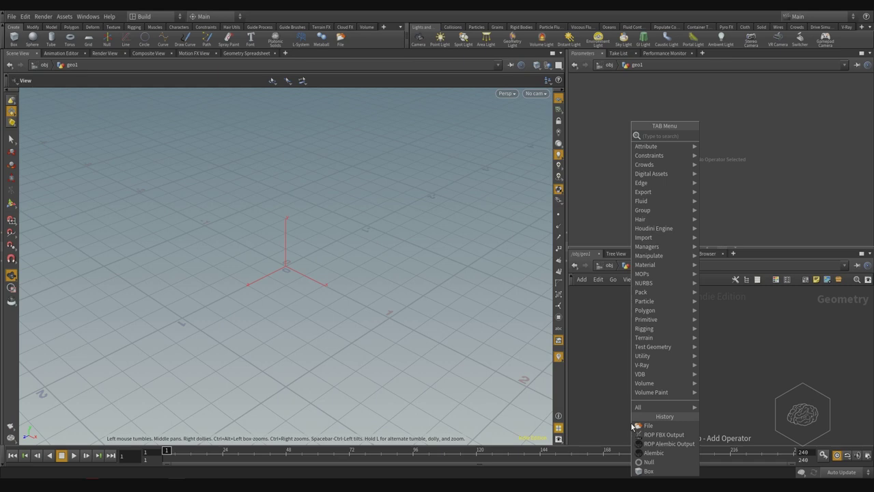
{"action": "type", "text": "grid"}
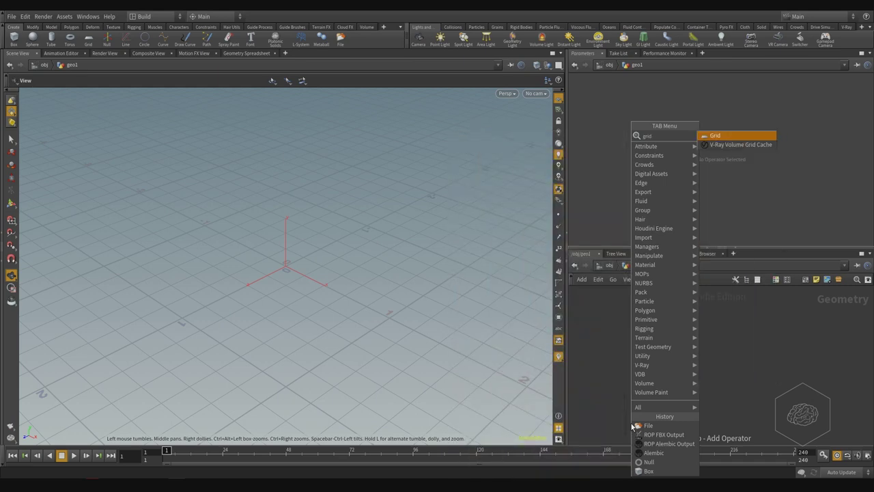
{"action": "key", "text": "Return"}
{"action": "left_click", "coordinate": [635, 372]}
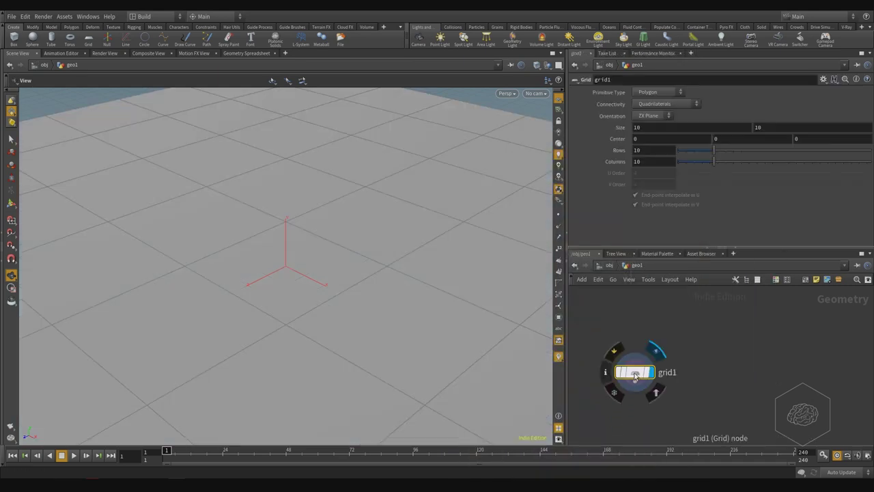
Collapse the parameter pane, widen the network editor and show the node parameters inside it
{"action": "left_click", "coordinate": [703, 247]}
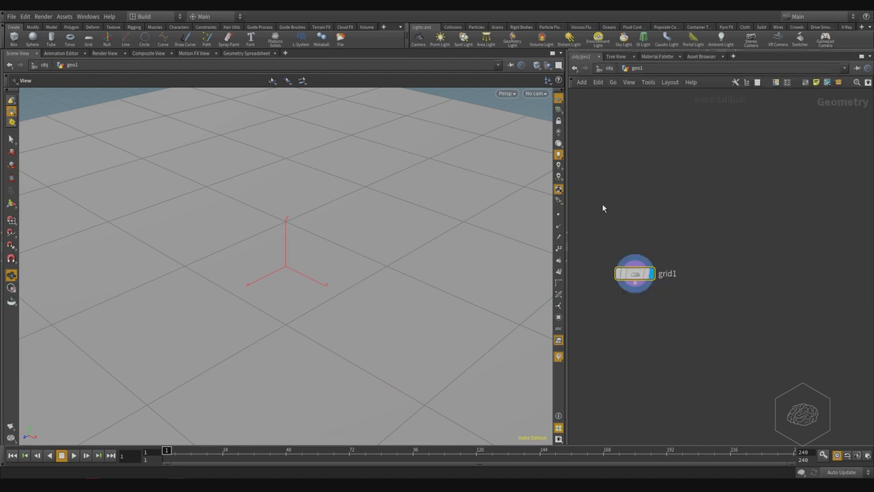
{"action": "left_click_drag", "start_coordinate": [566, 184], "coordinate": [398, 189]}
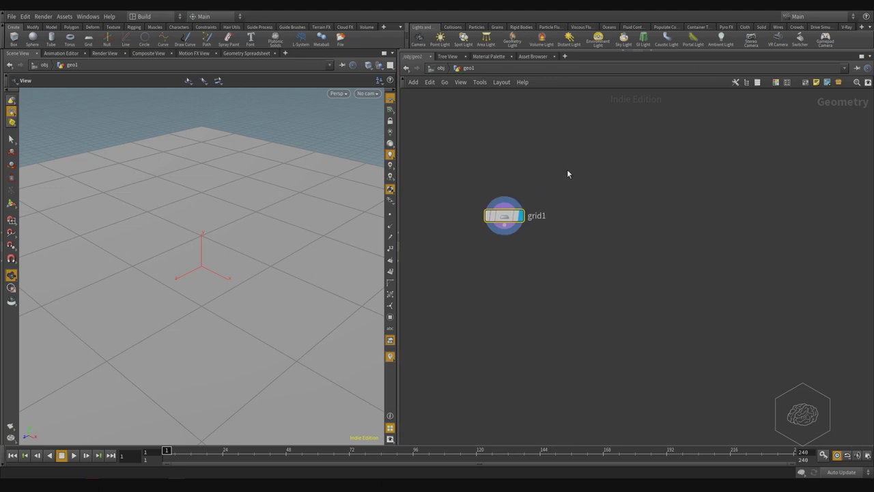
{"action": "key", "text": "p"}
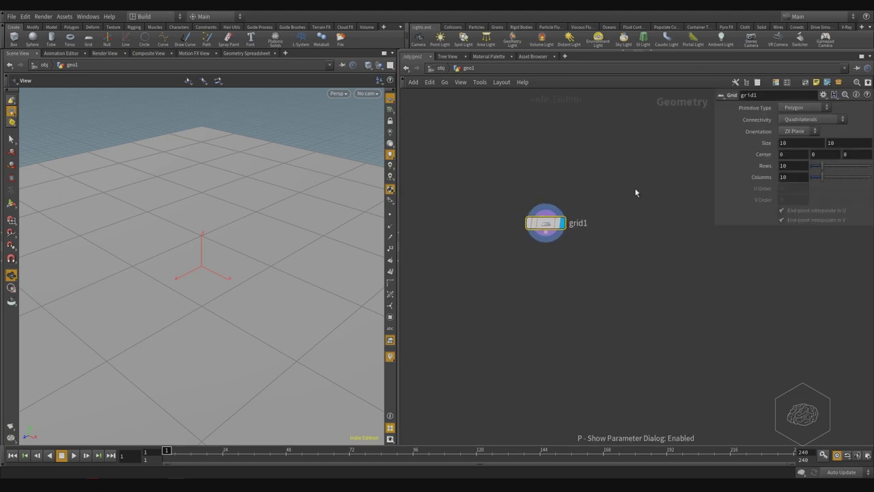
Set the grid's rows and columns to 4
{"action": "left_click_drag", "start_coordinate": [235, 177], "coordinate": [275, 253]}
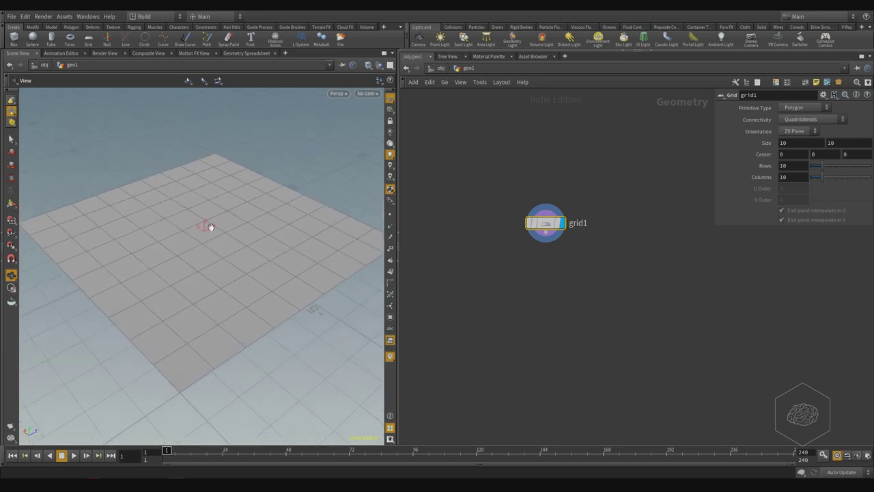
{"action": "left_click_drag", "start_coordinate": [207, 226], "coordinate": [287, 228]}
{"action": "left_click_drag", "start_coordinate": [508, 251], "coordinate": [503, 253]}
{"action": "double_click", "coordinate": [784, 166]}
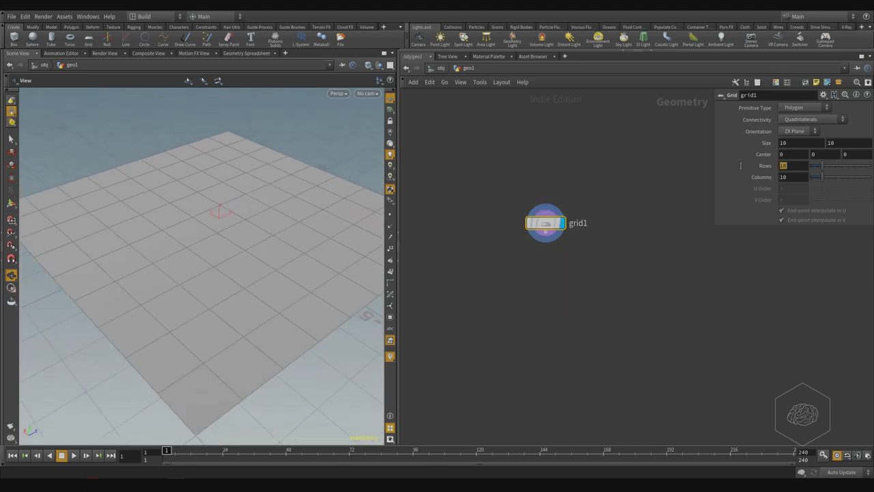
{"action": "key", "text": "Tab"}
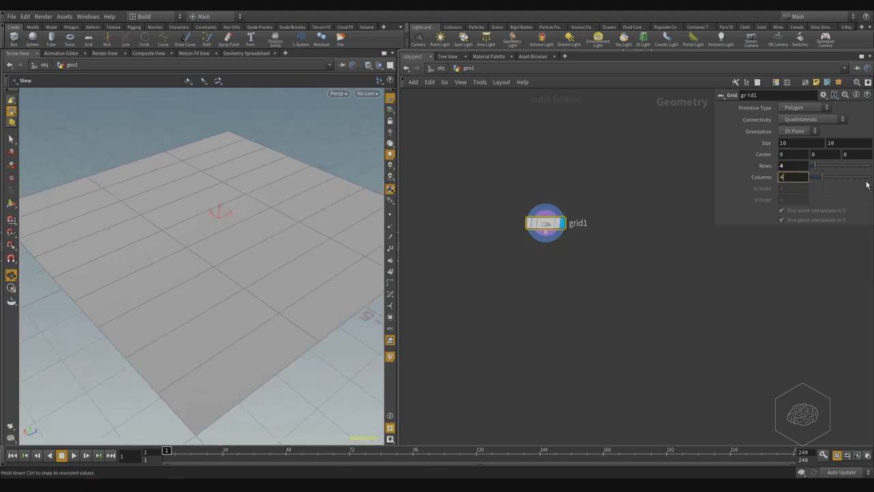
{"action": "type", "text": "4"}
{"action": "key", "text": "Return"}
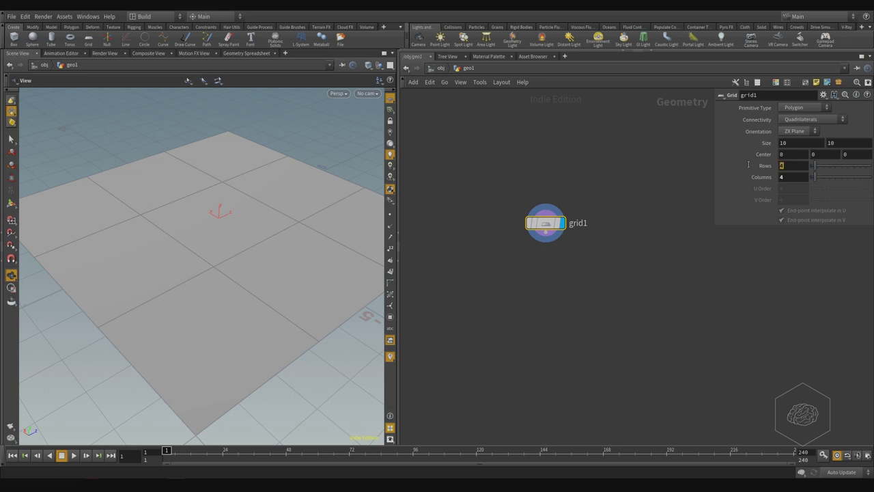
Reduce the grid's rows and columns to 2
{"action": "left_click", "coordinate": [789, 167]}
{"action": "type", "text": "2"}
{"action": "key", "text": "Tab"}
{"action": "key", "text": "Return"}
Set the grid's rows and columns to 3
{"action": "left_click_drag", "start_coordinate": [789, 168], "coordinate": [766, 167]}
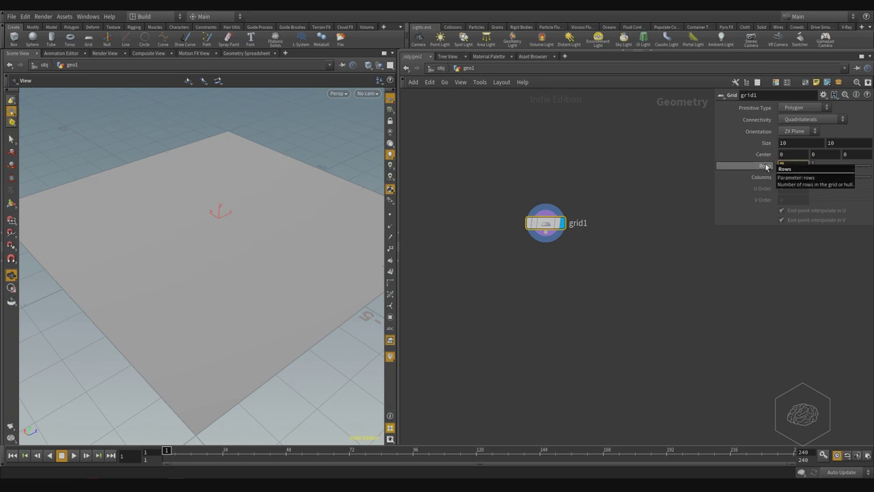
{"action": "type", "text": "3"}
{"action": "key", "text": "Return"}
{"action": "type", "text": "3"}
{"action": "key", "text": "Return"}
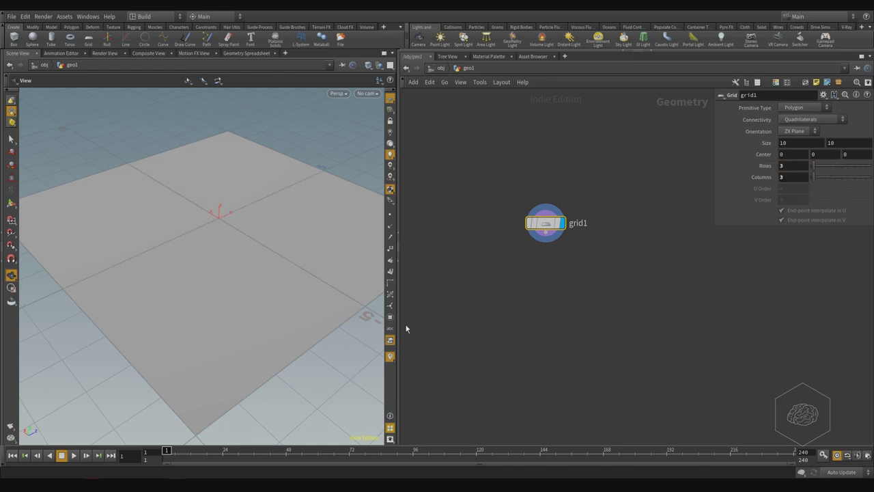
Move the grid node to the upper part of the network and add a Null node below it
{"action": "left_click_drag", "start_coordinate": [196, 190], "coordinate": [200, 230]}
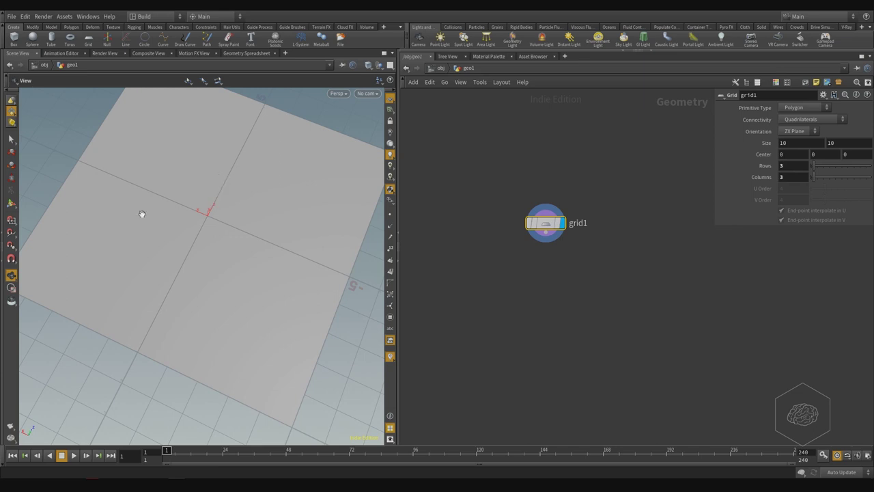
{"action": "mouse_move", "coordinate": [234, 213]}
{"action": "left_mouse_down"}
{"action": "mouse_move", "coordinate": [282, 211]}
{"action": "mouse_move", "coordinate": [248, 175]}
{"action": "mouse_move", "coordinate": [224, 202]}
{"action": "left_mouse_up"}
{"action": "scroll", "coordinate": [225, 203], "scroll_direction": "up", "scroll_amount": 2}
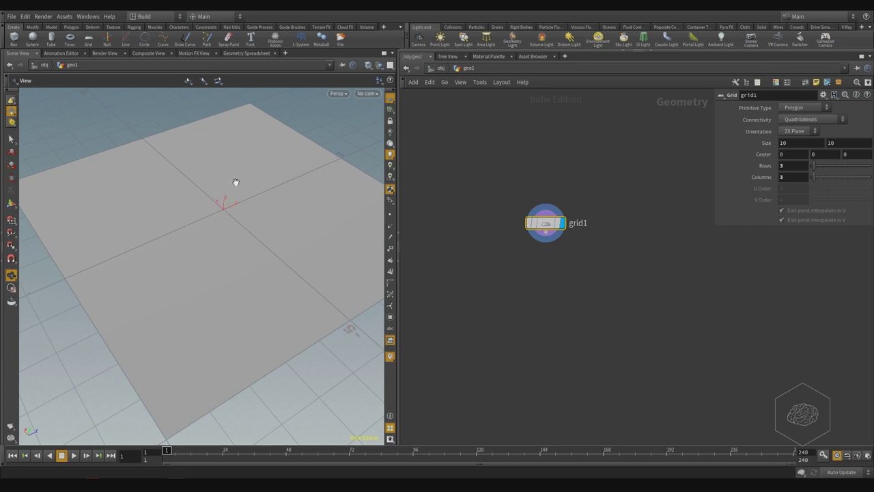
{"action": "left_click_drag", "start_coordinate": [547, 227], "coordinate": [469, 127]}
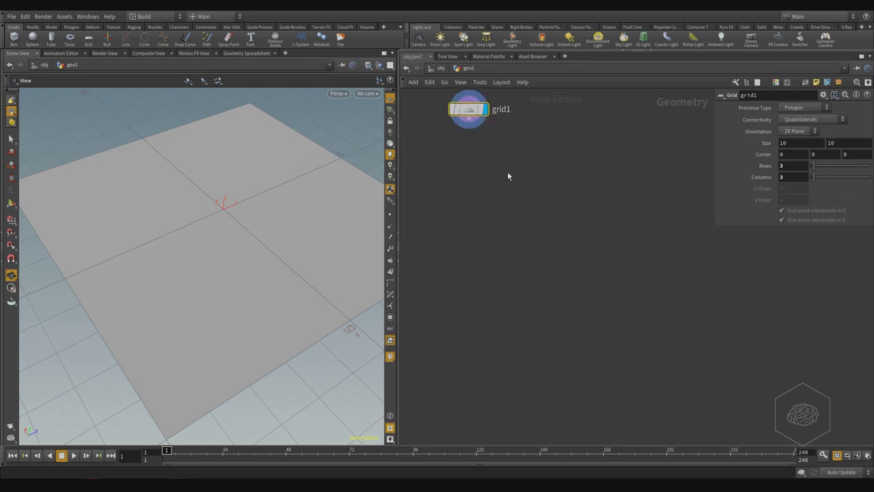
{"action": "key", "text": "Tab"}
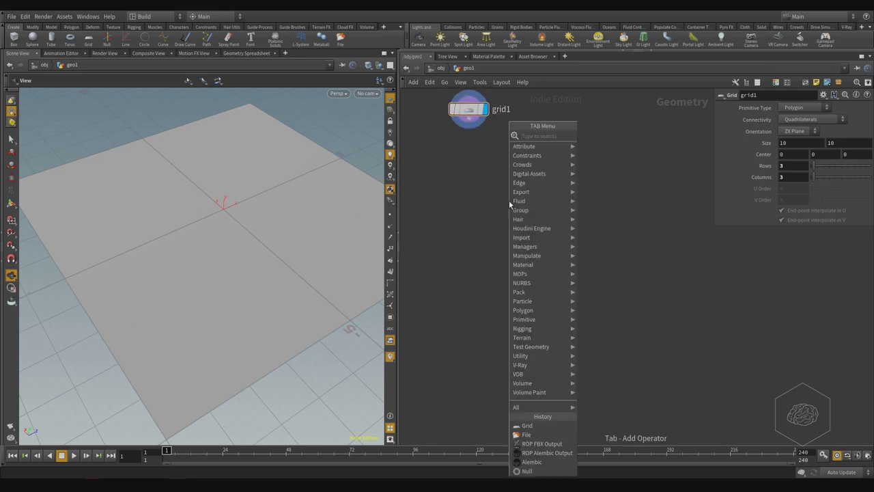
{"action": "type", "text": "nul"}
{"action": "key", "text": "Return"}
{"action": "left_click", "coordinate": [509, 200]}
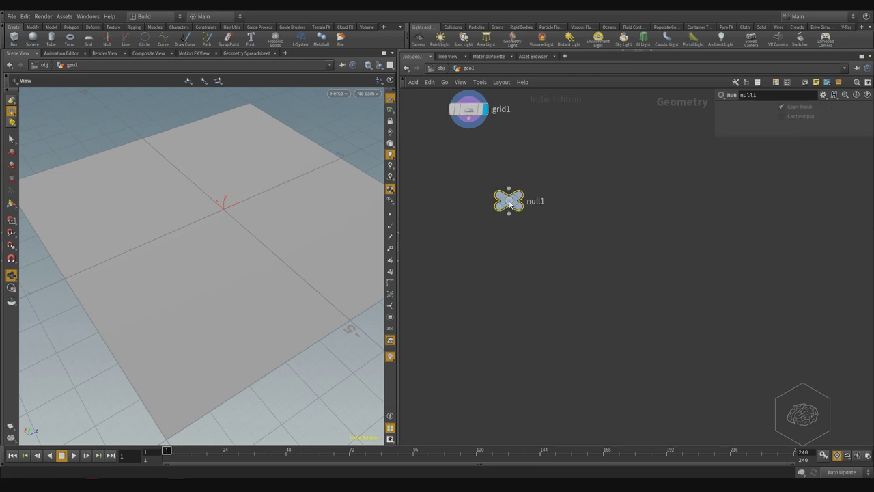
Connect the grid node's output to the Null node and align the Null directly beneath the grid
{"action": "left_click", "coordinate": [468, 129]}
{"action": "left_click", "coordinate": [508, 188]}
{"action": "left_click_drag", "start_coordinate": [509, 201], "coordinate": [470, 172]}
Rename the Null node as base_grid
{"action": "double_click", "coordinate": [497, 171]}
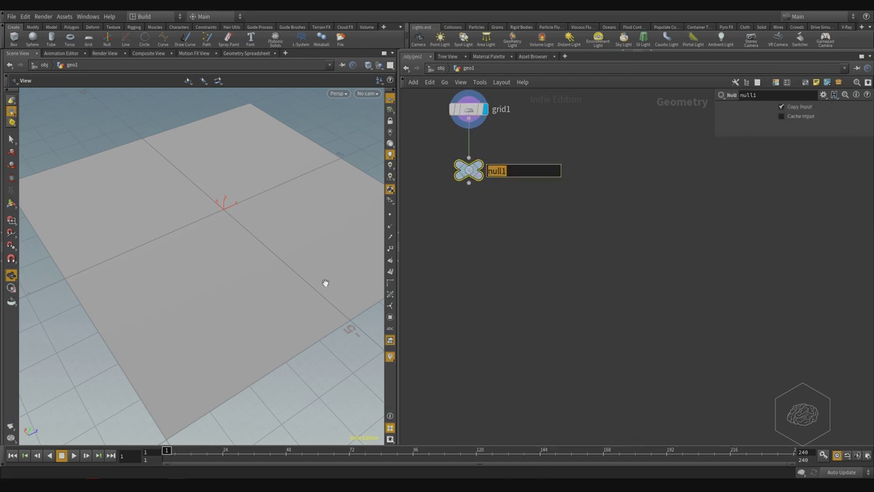
{"action": "type", "text": "o"}
{"action": "key", "text": "BackSpace"}
{"action": "key", "text": "BackSpace"}
{"action": "key", "text": "BackSpace"}
{"action": "type", "text": "base_grid"}
{"action": "key", "text": "Return"}
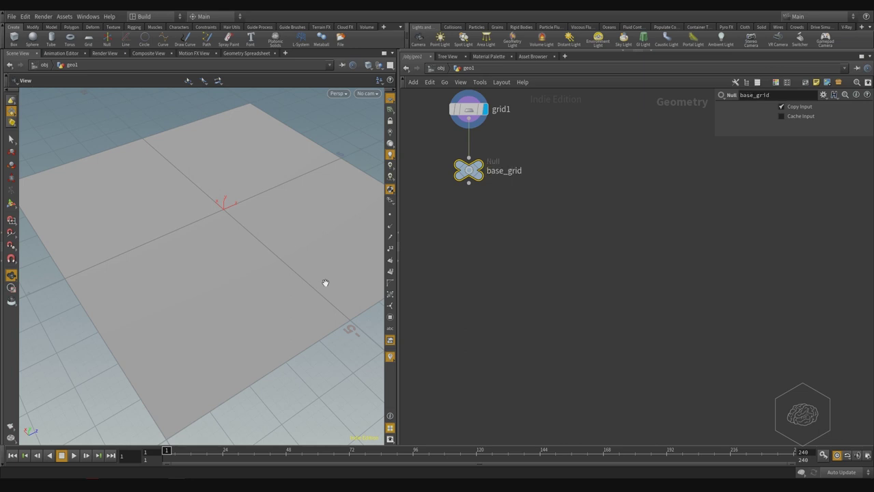
Make base_grid the displayed node and colour it red, closing the colour palette when done
{"action": "left_click", "coordinate": [484, 162]}
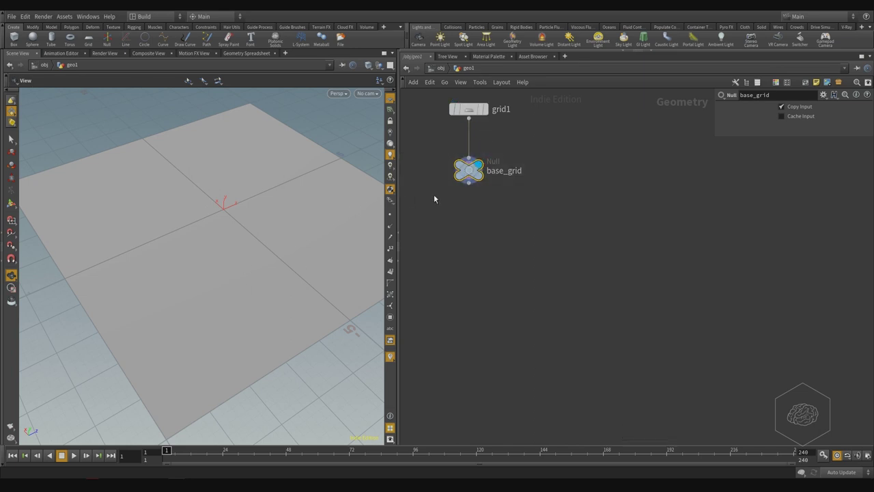
{"action": "key", "text": "c"}
{"action": "left_click", "coordinate": [822, 383]}
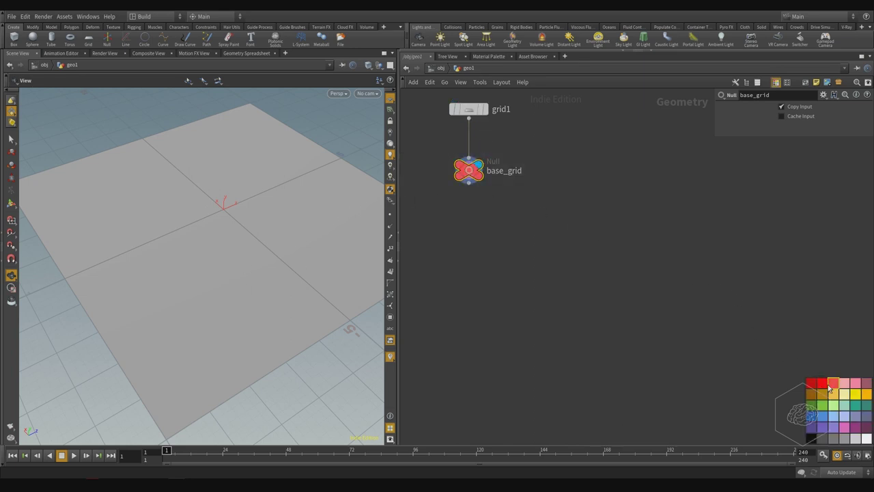
{"action": "middle_click_drag", "start_coordinate": [536, 255], "coordinate": [600, 254]}
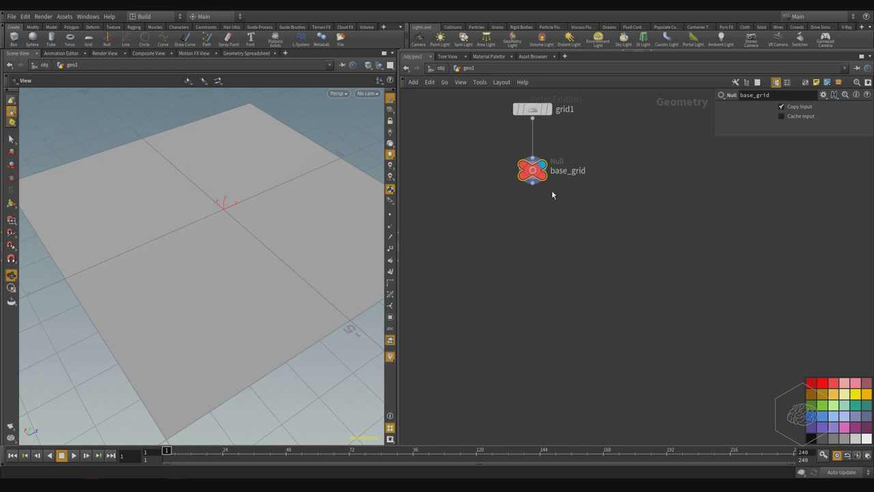
{"action": "middle_click_drag", "start_coordinate": [580, 309], "coordinate": [591, 294]}
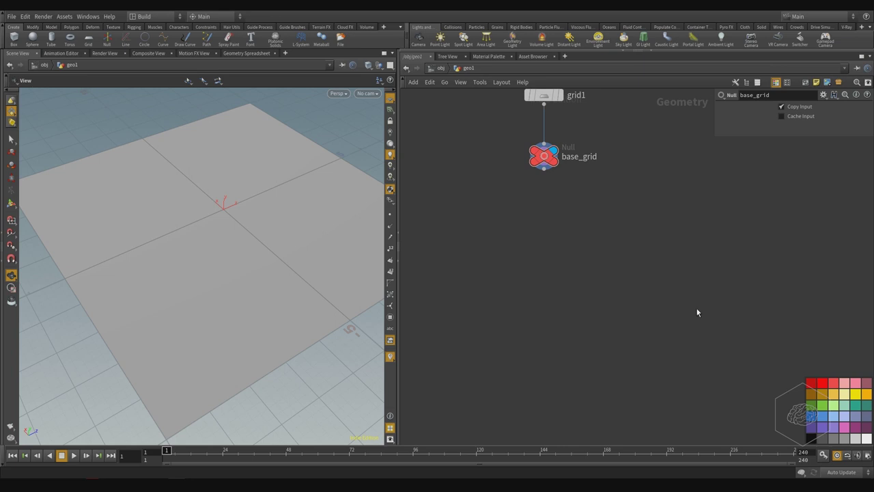
{"action": "key", "text": "p"}
{"action": "key", "text": "p"}
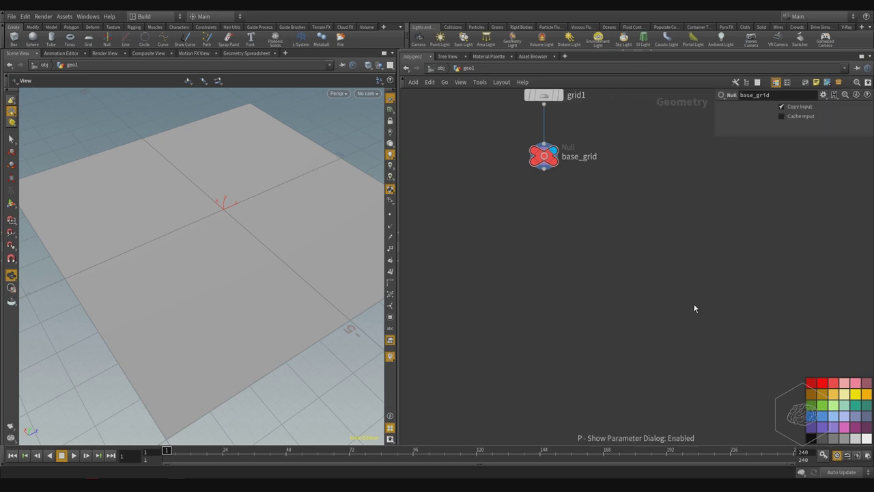
{"action": "key", "text": "c"}
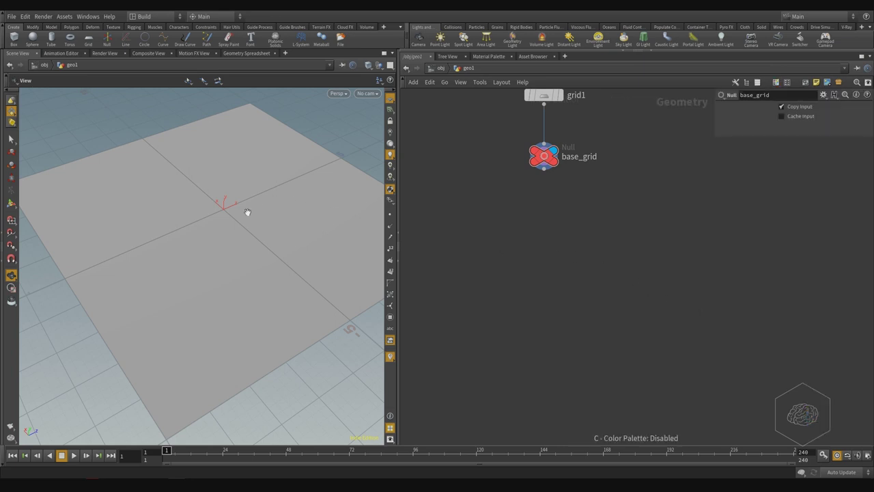
Switch the viewport's geometry selection mode to Points
{"action": "left_click_drag", "start_coordinate": [220, 208], "coordinate": [211, 202]}
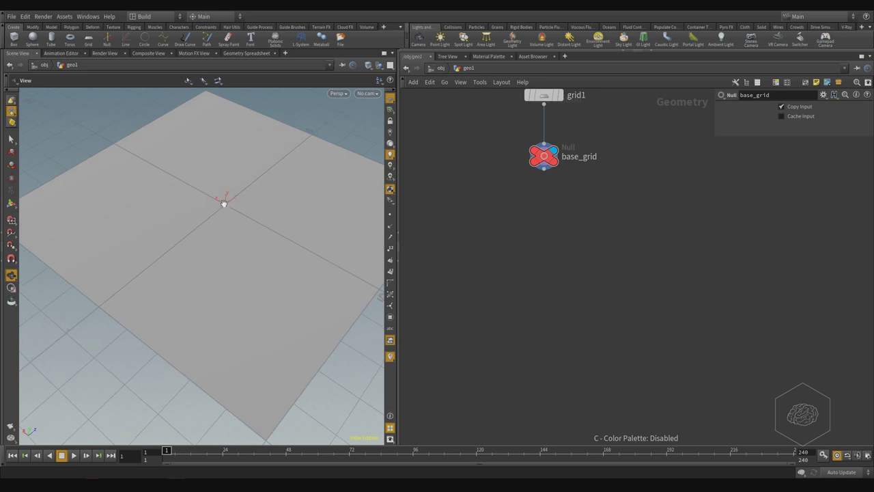
{"action": "scroll", "coordinate": [232, 194], "scroll_direction": "up", "scroll_amount": 4}
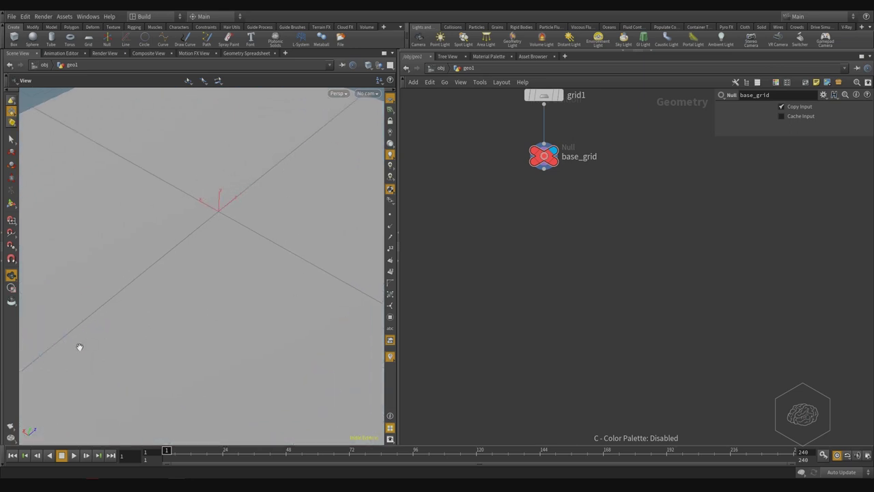
{"action": "left_click_drag", "start_coordinate": [188, 243], "coordinate": [248, 241]}
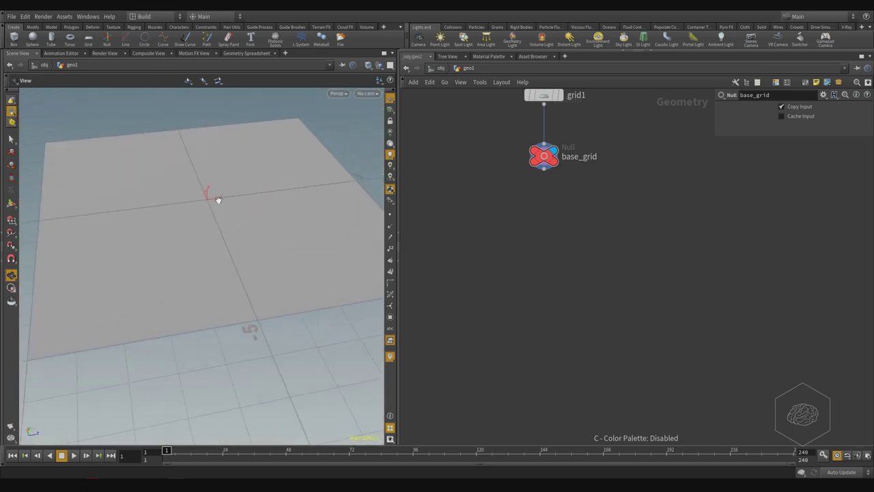
{"action": "right_click", "coordinate": [11, 113]}
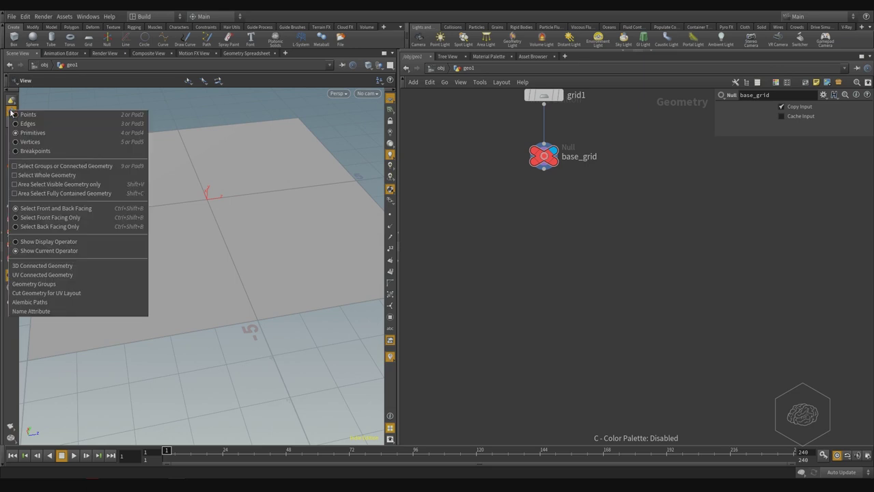
{"action": "left_click", "coordinate": [57, 116]}
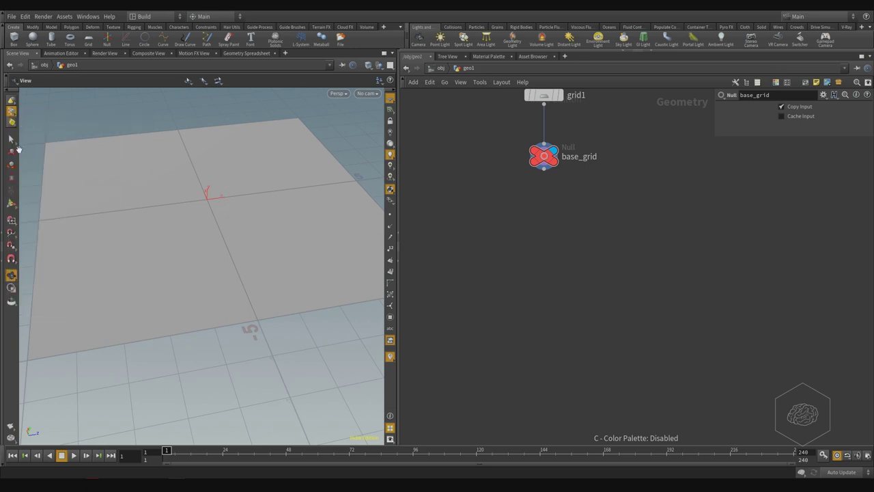
Apply a PolyBevel to the grid's centre point and move its node lower beneath base_grid
{"action": "key", "text": "s"}
{"action": "key", "text": "Tab"}
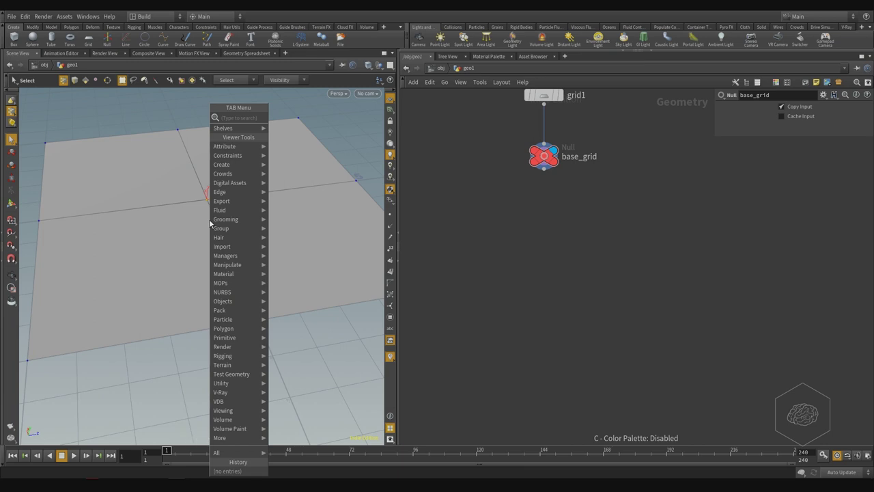
{"action": "type", "text": "pol"}
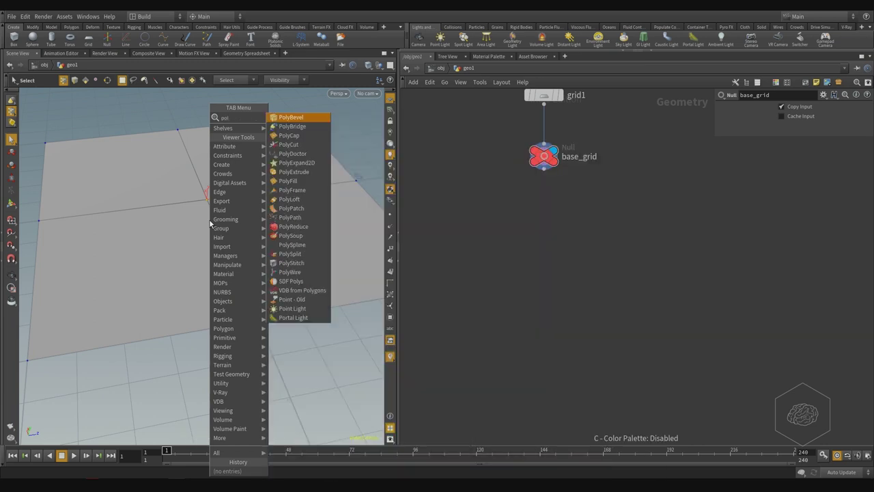
{"action": "key", "text": "Return"}
{"action": "left_click_drag", "start_coordinate": [195, 189], "coordinate": [221, 172], "text": "alt"}
{"action": "key", "text": "Return"}
{"action": "mouse_move", "coordinate": [556, 164]}
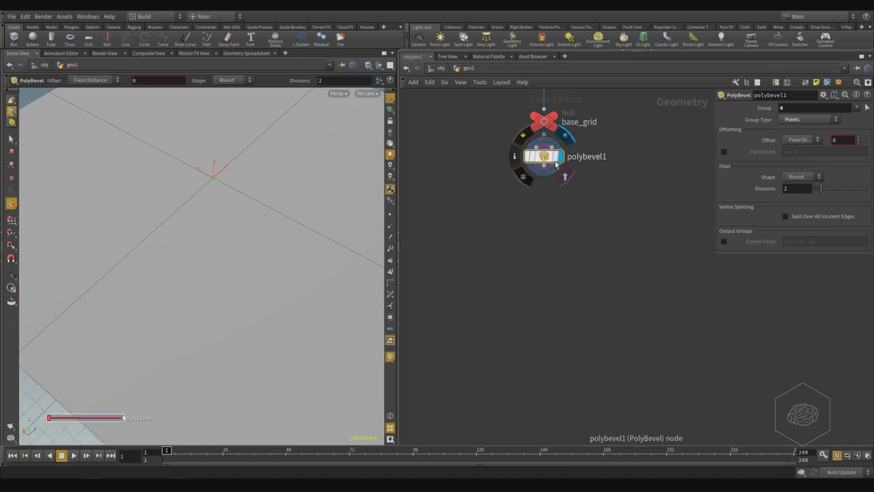
{"action": "left_click_drag", "start_coordinate": [556, 164], "coordinate": [549, 199]}
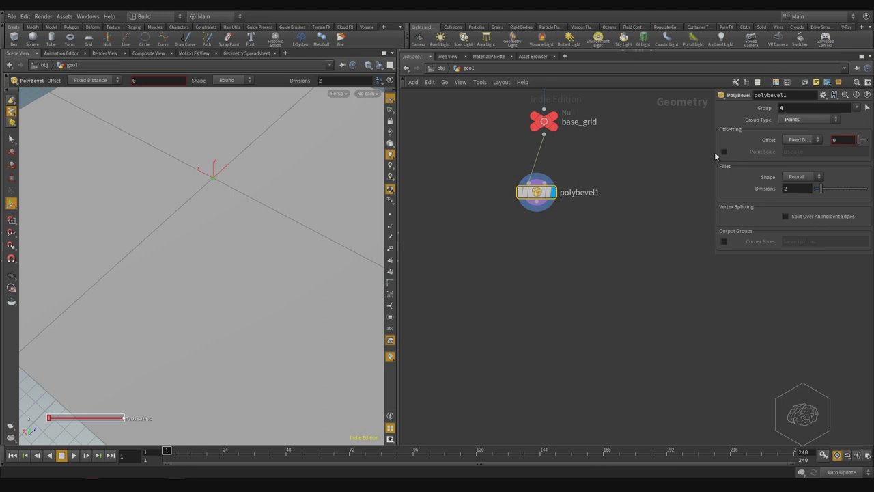
Set the PolyBevel's fixed-distance offset to 1 on the grid's centre point
{"action": "left_click_drag", "start_coordinate": [714, 153], "coordinate": [628, 152]}
{"action": "middle_click_drag", "start_coordinate": [760, 140], "coordinate": [812, 138]}
{"action": "left_click_drag", "start_coordinate": [772, 140], "coordinate": [726, 142]}
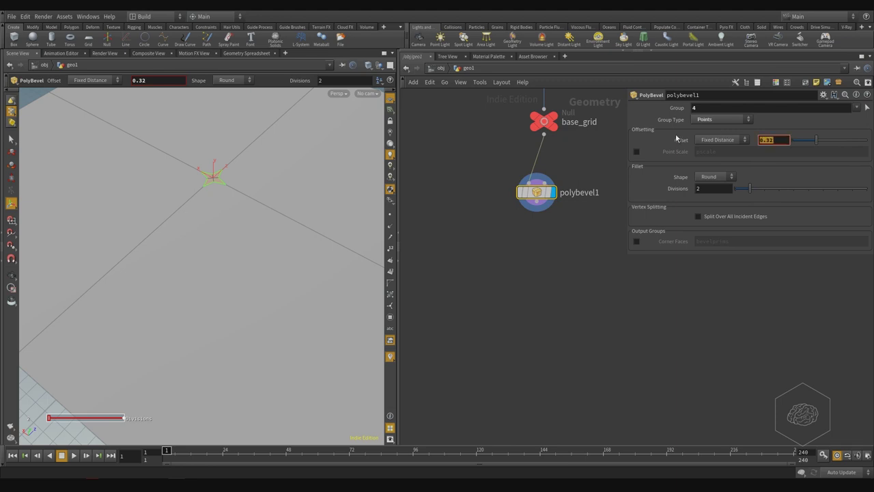
{"action": "type", "text": "1"}
{"action": "left_click_drag", "start_coordinate": [269, 142], "coordinate": [302, 153], "text": "alt"}
{"action": "right_click_drag", "start_coordinate": [166, 197], "coordinate": [250, 192], "text": "alt"}
{"action": "middle_click_drag", "start_coordinate": [197, 215], "coordinate": [196, 253], "text": "alt"}
{"action": "right_click_drag", "start_coordinate": [273, 221], "coordinate": [221, 226], "text": "alt"}
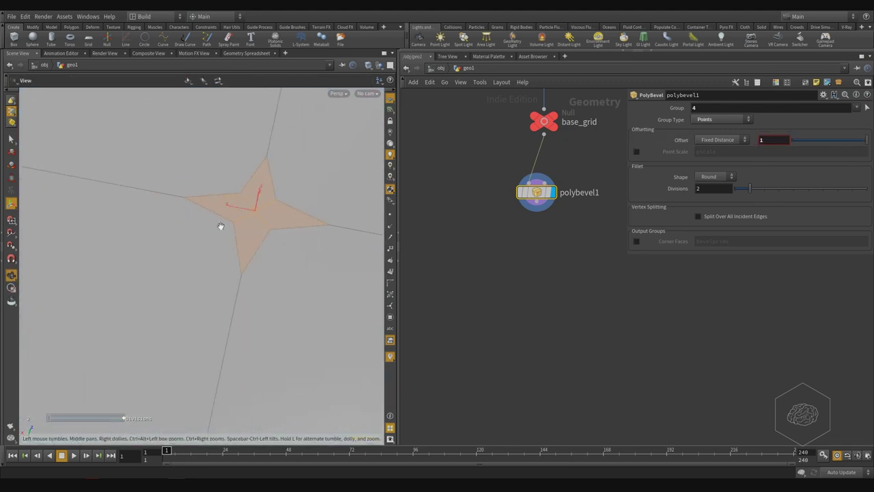
{"action": "middle_click_drag", "start_coordinate": [309, 172], "coordinate": [279, 230], "text": "alt"}
{"action": "right_click_drag", "start_coordinate": [279, 230], "coordinate": [225, 296], "text": "alt"}
{"action": "key", "text": "Return"}
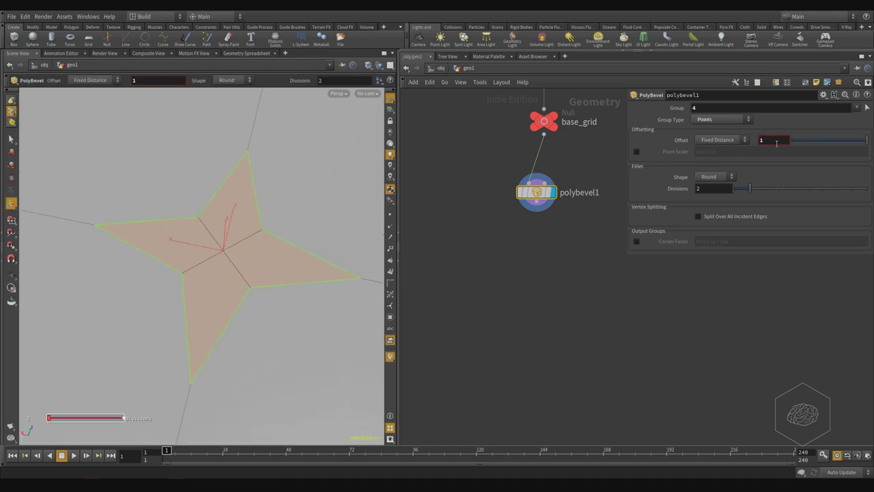
Increase the PolyBevel's offset to 2
{"action": "double_click", "coordinate": [777, 143]}
{"action": "type", "text": "2"}
{"action": "key", "text": "Return"}
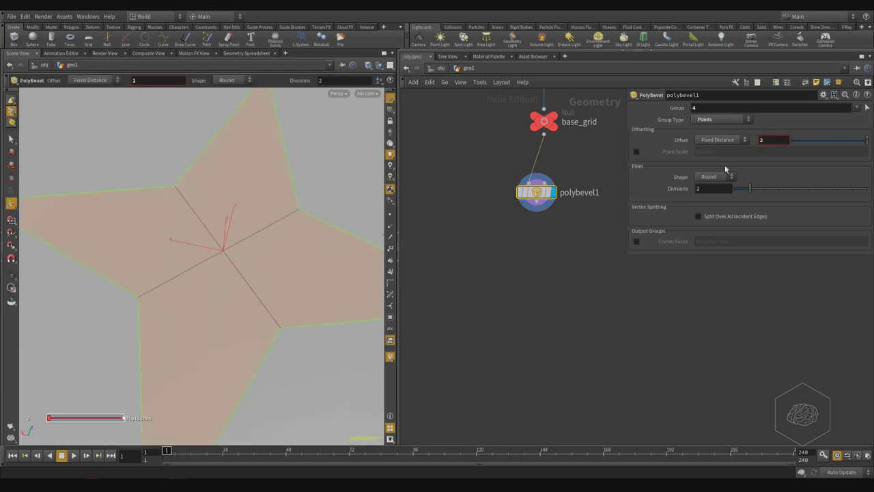
{"action": "key", "text": "grave"}
{"action": "right_click_drag", "start_coordinate": [238, 240], "coordinate": [222, 206], "text": "alt"}
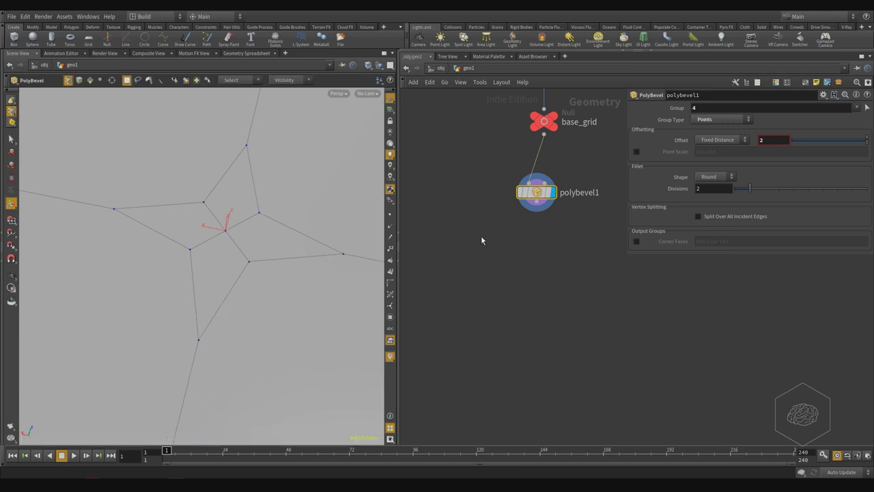
{"action": "left_click", "coordinate": [536, 194]}
{"action": "left_click_drag", "start_coordinate": [279, 201], "coordinate": [197, 157], "text": "alt"}
{"action": "middle_click_drag", "start_coordinate": [196, 156], "coordinate": [199, 174], "text": "alt"}
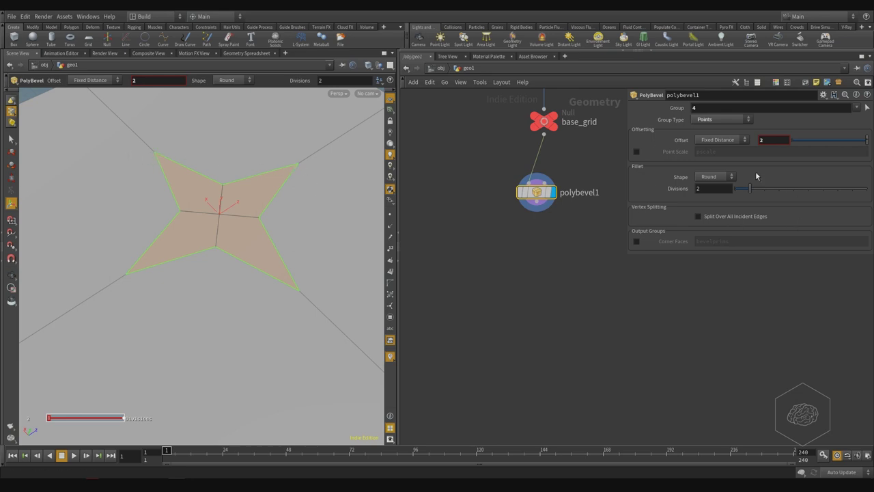
Try Chamfer and Solid as the bevel's fillet shape, returning to Chamfer for comparison
{"action": "left_click", "coordinate": [723, 177]}
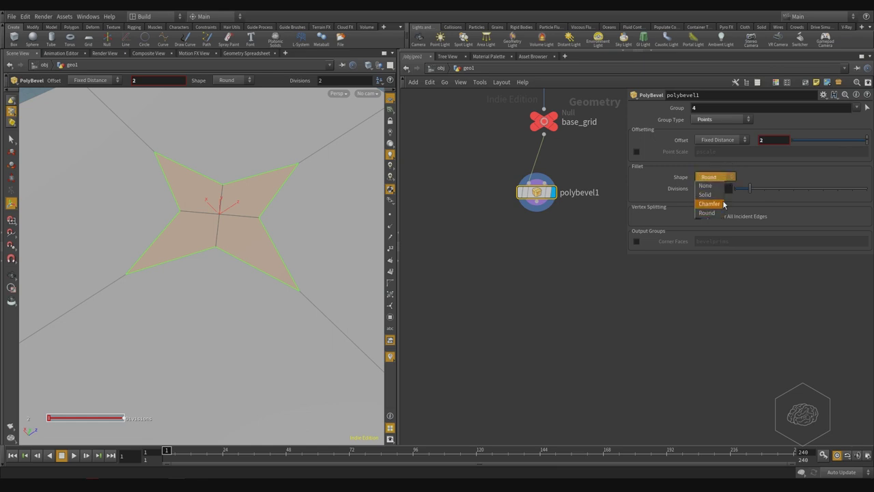
{"action": "left_click", "coordinate": [722, 203]}
{"action": "left_click", "coordinate": [720, 177]}
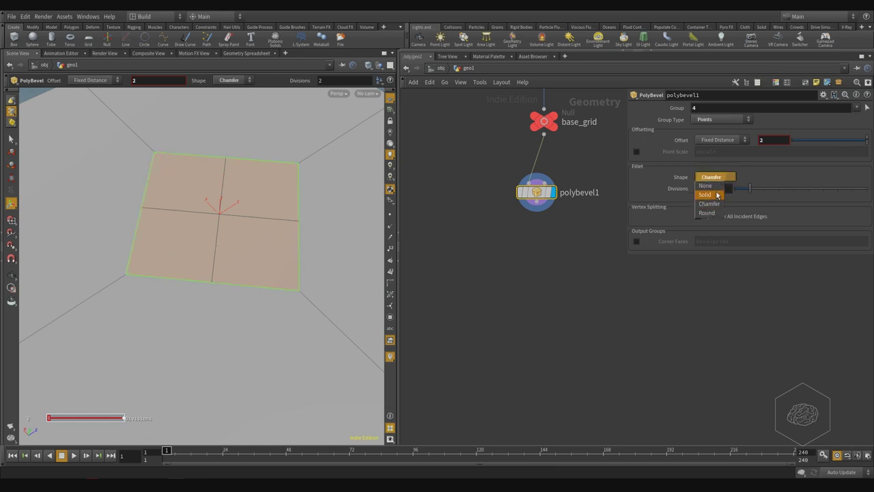
{"action": "left_click", "coordinate": [716, 194]}
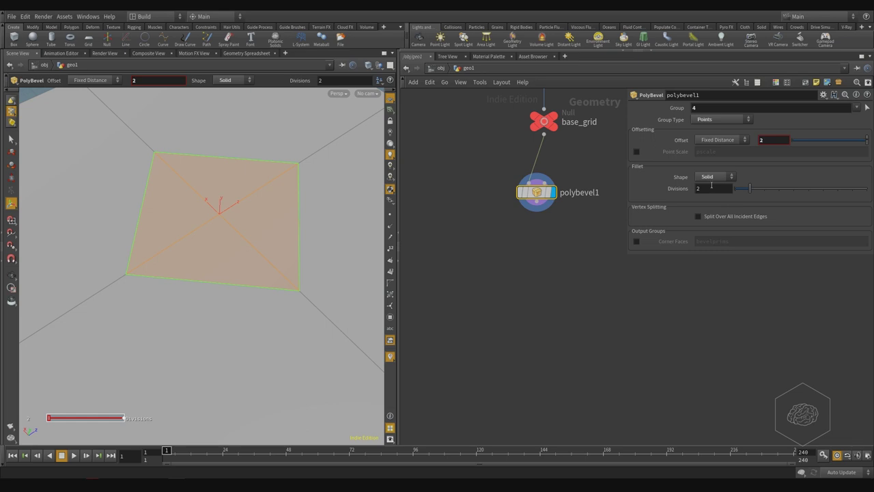
{"action": "left_click", "coordinate": [713, 176]}
{"action": "left_click", "coordinate": [713, 203]}
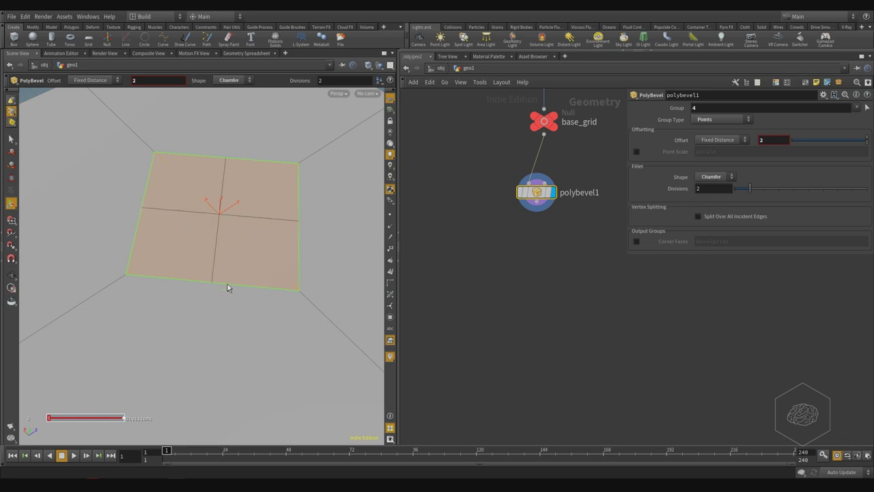
{"action": "key", "text": "Escape"}
{"action": "left_click_drag", "start_coordinate": [318, 225], "coordinate": [234, 241]}
{"action": "key", "text": "Return"}
Set the PolyBevel's fillet shape to Solid and its offset to 3
{"action": "left_click", "coordinate": [713, 176]}
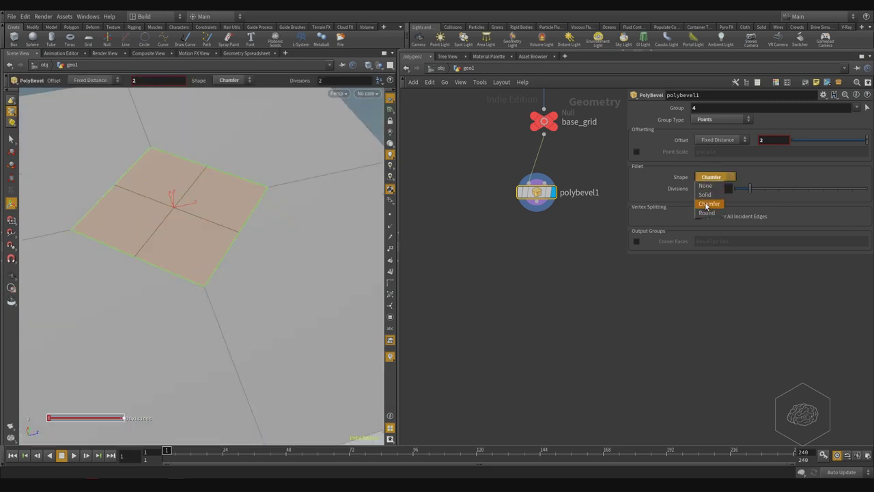
{"action": "left_click", "coordinate": [704, 194]}
{"action": "key", "text": "Escape"}
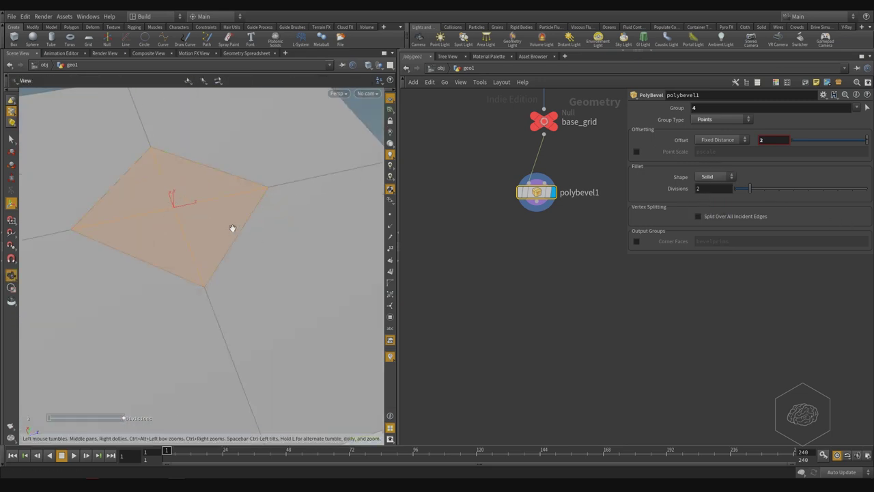
{"action": "left_click_drag", "start_coordinate": [231, 228], "coordinate": [225, 197]}
{"action": "key", "text": "Return"}
{"action": "key", "text": "Escape"}
{"action": "key", "text": "space"}
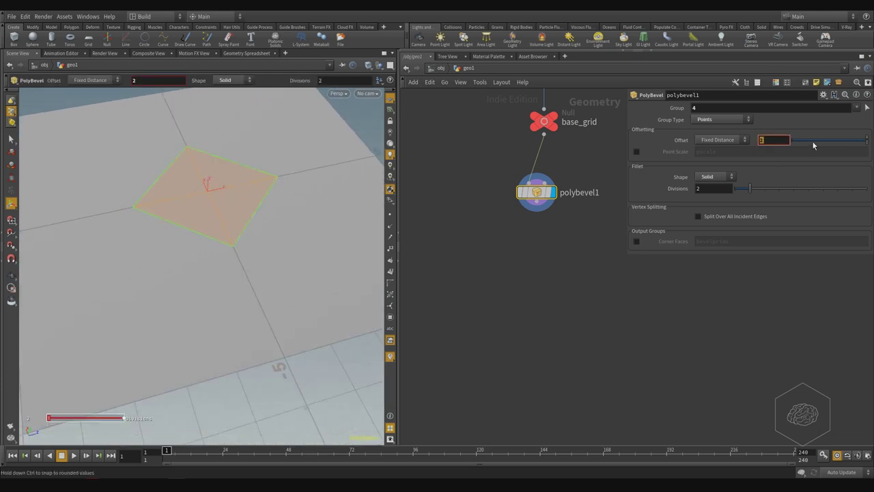
{"action": "type", "text": "3"}
{"action": "key", "text": "Return"}
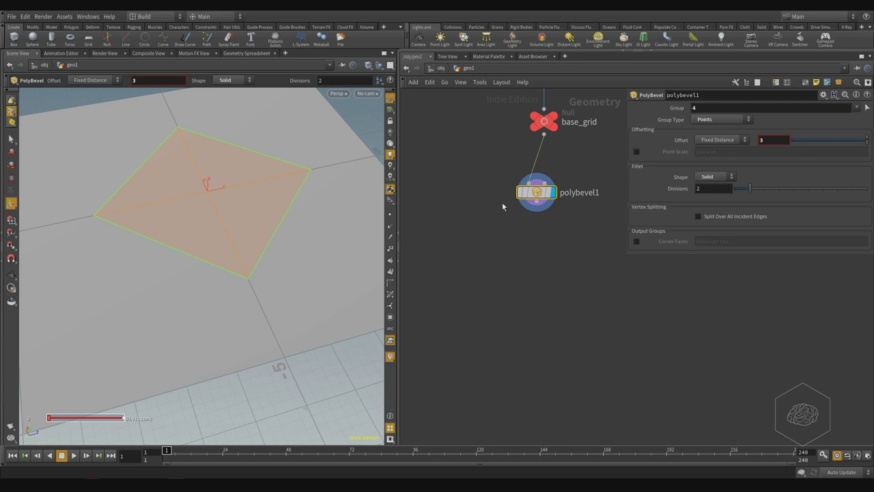
Examine the bevelled square and the surrounding edges and points from several angles
{"action": "middle_click_drag", "start_coordinate": [285, 185], "coordinate": [234, 188], "text": "alt"}
{"action": "right_click_drag", "start_coordinate": [234, 189], "coordinate": [141, 201], "text": "alt"}
{"action": "left_click_drag", "start_coordinate": [251, 218], "coordinate": [200, 216]}
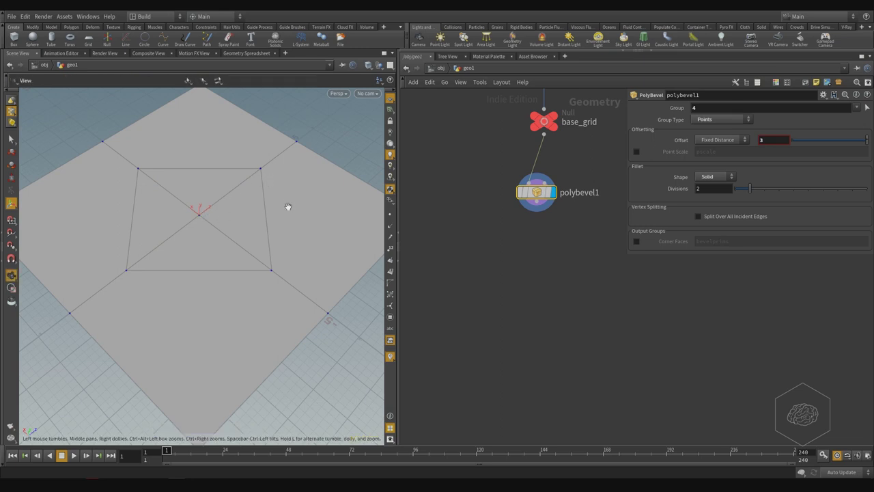
{"action": "left_click_drag", "start_coordinate": [289, 207], "coordinate": [253, 201], "text": "alt"}
{"action": "middle_click_drag", "start_coordinate": [219, 206], "coordinate": [224, 211], "text": "alt"}
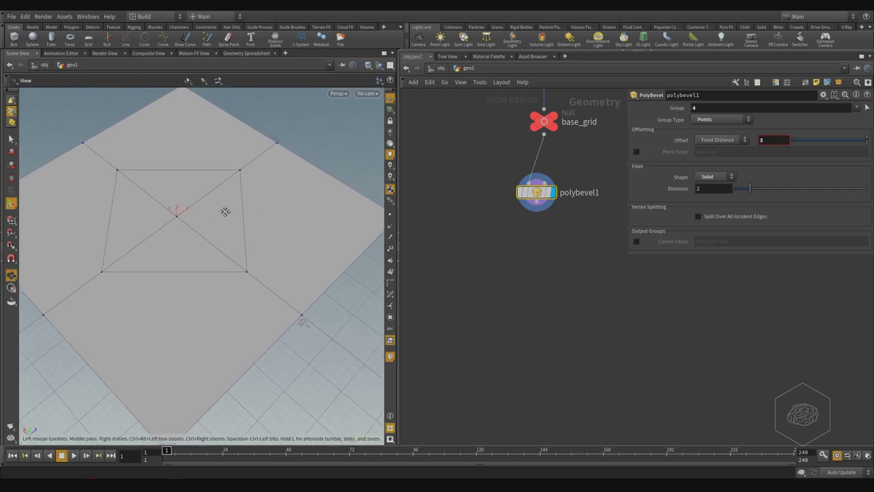
{"action": "left_click_drag", "start_coordinate": [585, 157], "coordinate": [427, 255]}
{"action": "key", "text": "s"}
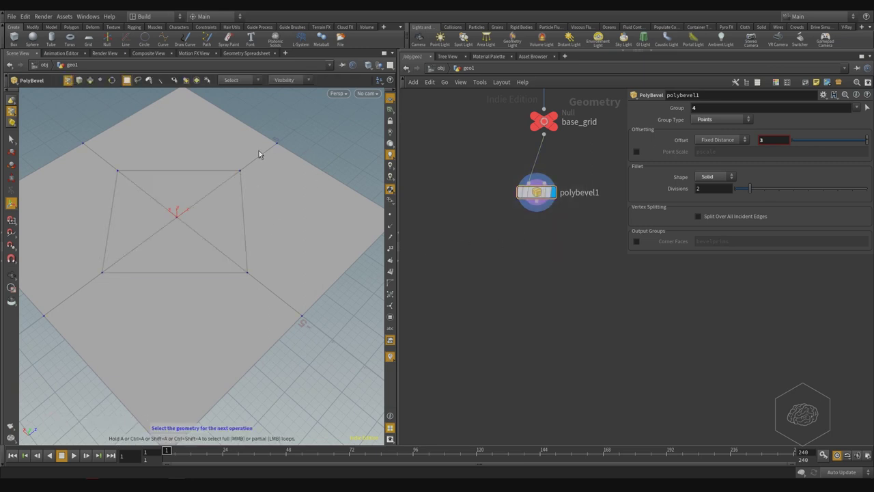
{"action": "middle_click_drag", "start_coordinate": [339, 202], "coordinate": [301, 197], "text": "alt"}
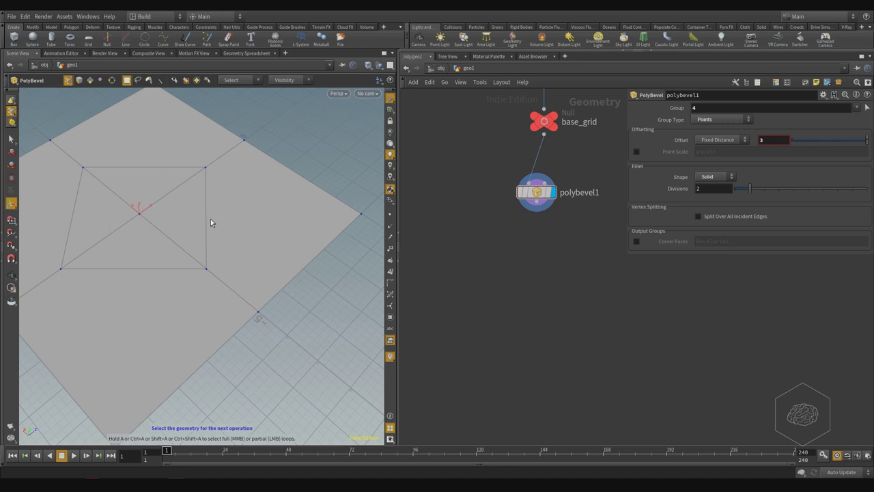
{"action": "key", "text": "space"}
{"action": "left_click_drag", "start_coordinate": [262, 196], "coordinate": [273, 237]}
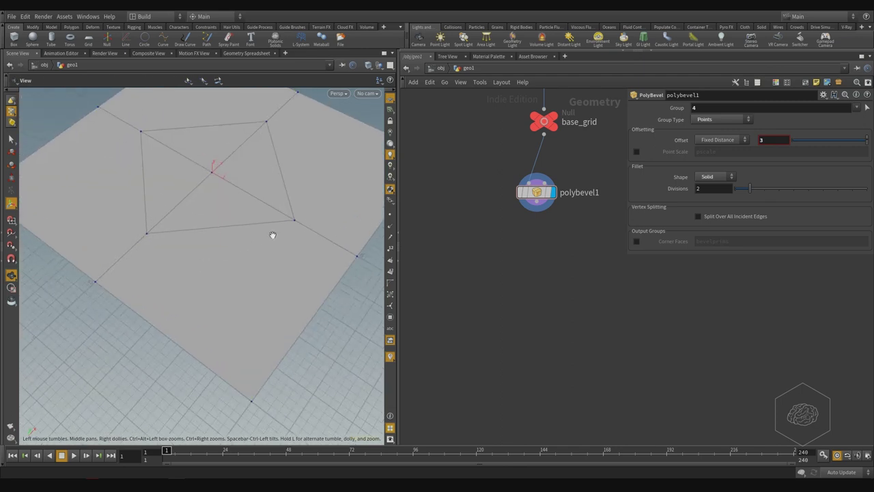
Switch to edge selection, divide the bevelled square's edge p9-12 with Edge Divide, and display the points
{"action": "left_click", "coordinate": [72, 27]}
{"action": "left_click", "coordinate": [99, 41]}
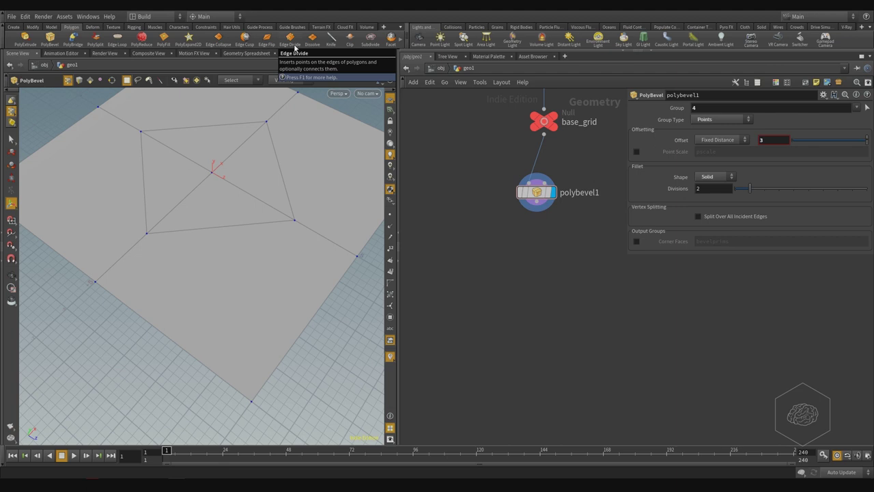
{"action": "right_click", "coordinate": [12, 111]}
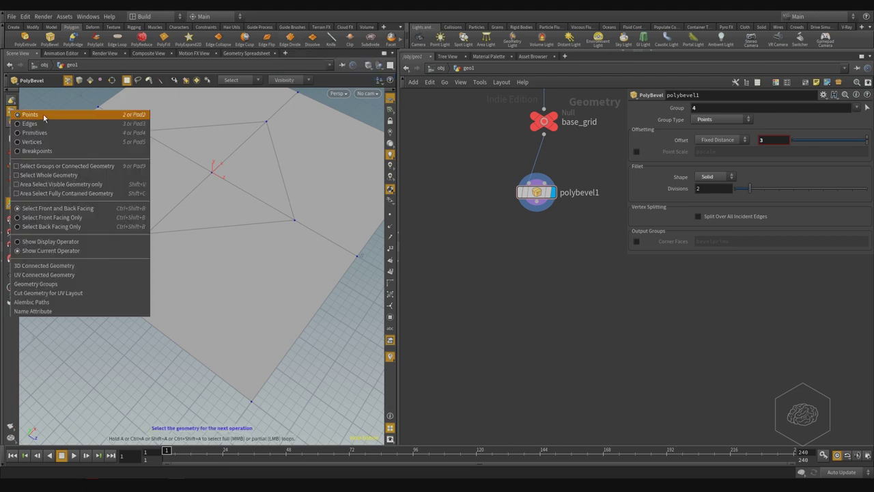
{"action": "left_click", "coordinate": [49, 124]}
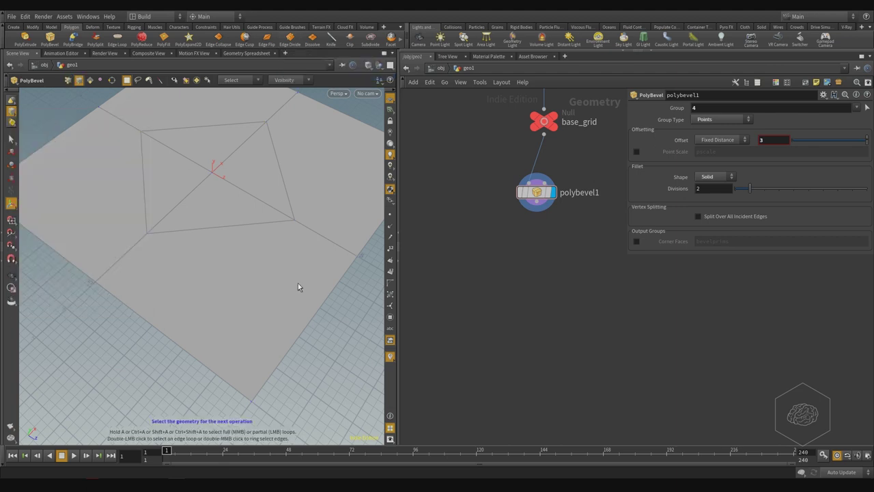
{"action": "left_click", "coordinate": [229, 228]}
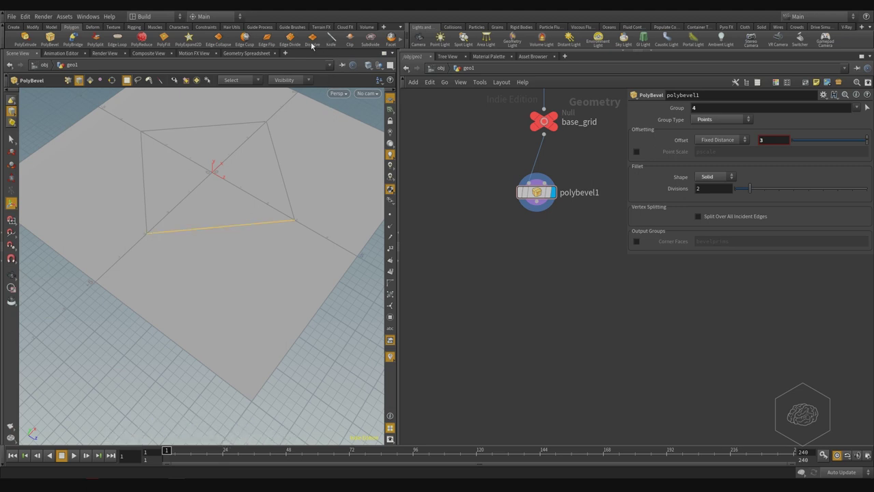
{"action": "left_click", "coordinate": [291, 40]}
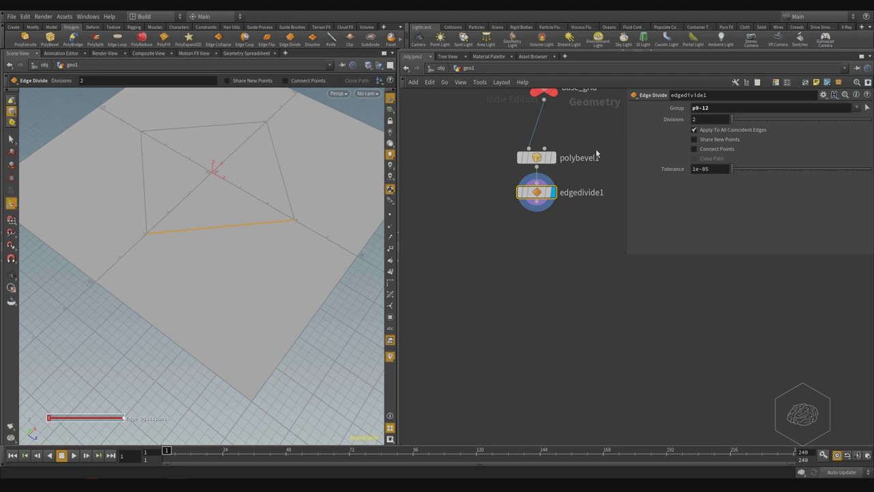
{"action": "left_click", "coordinate": [389, 214]}
Turn on point snapping and use PolySplit to connect the divided edge's midpoint to the adjacent outer corner of the grid
{"action": "key", "text": "Tab"}
{"action": "type", "text": "poly"}
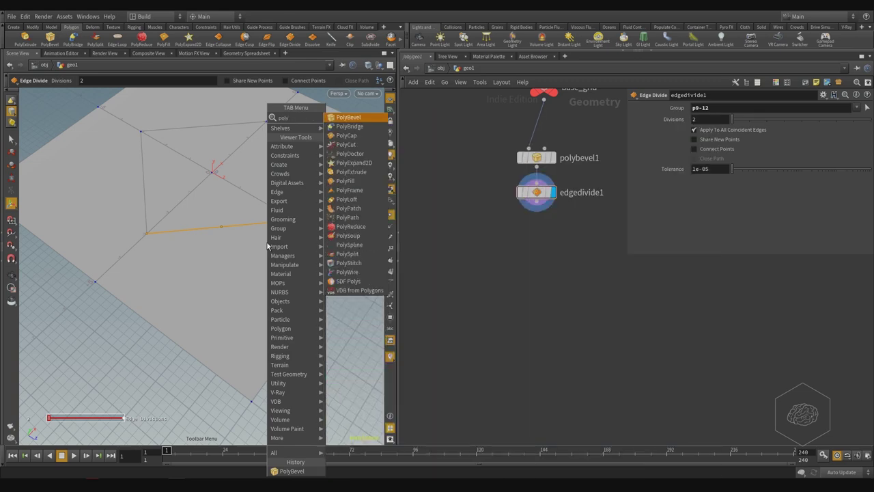
{"action": "type", "text": "split"}
{"action": "key", "text": "Return"}
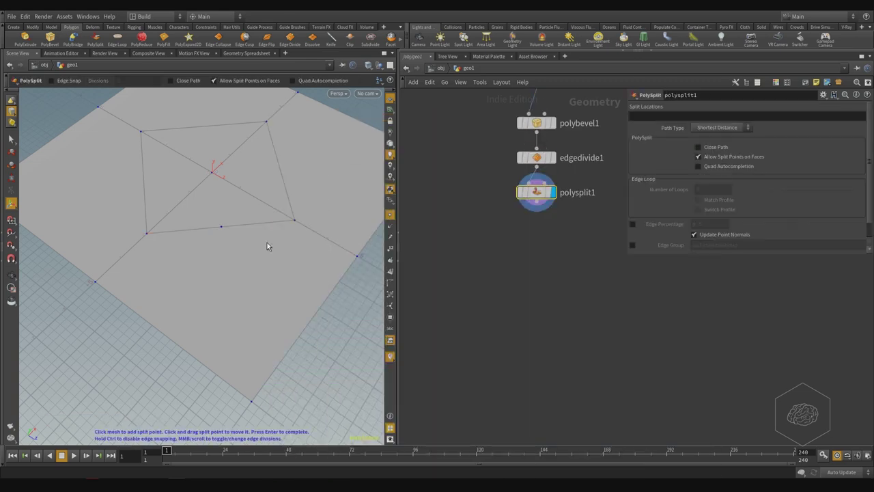
{"action": "left_click", "coordinate": [11, 245]}
{"action": "left_click", "coordinate": [251, 403]}
{"action": "key", "text": "Return"}
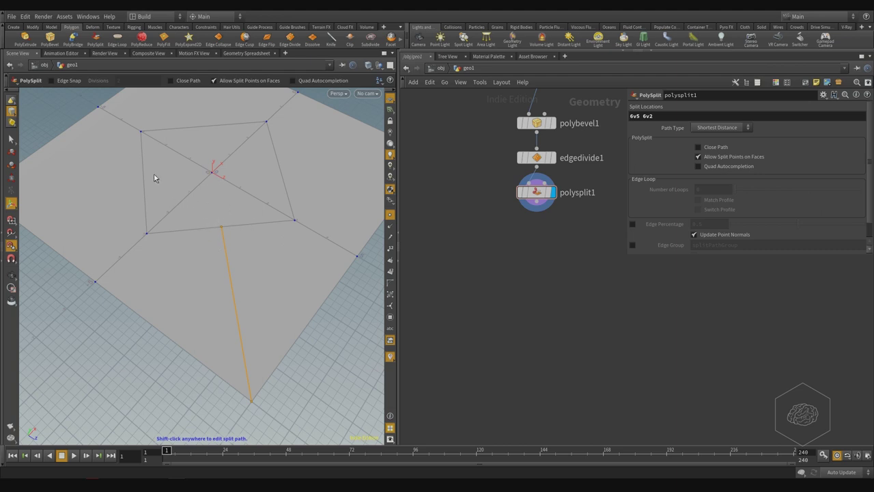
Add a second PolySplit from the neighbouring grid corner across the bevelled square's edge to the centre point, using point snapping
{"action": "key", "text": "Escape"}
{"action": "left_click_drag", "start_coordinate": [156, 180], "coordinate": [258, 195]}
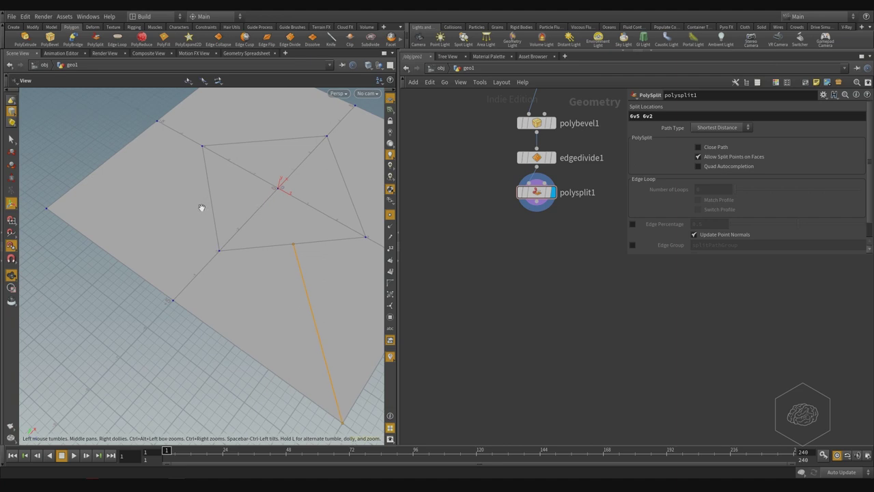
{"action": "left_click_drag", "start_coordinate": [200, 207], "coordinate": [247, 205]}
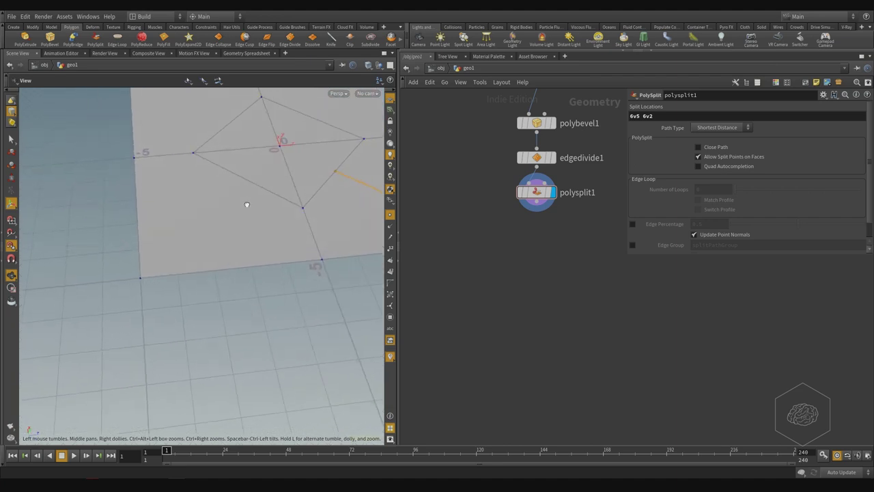
{"action": "key", "text": "Return"}
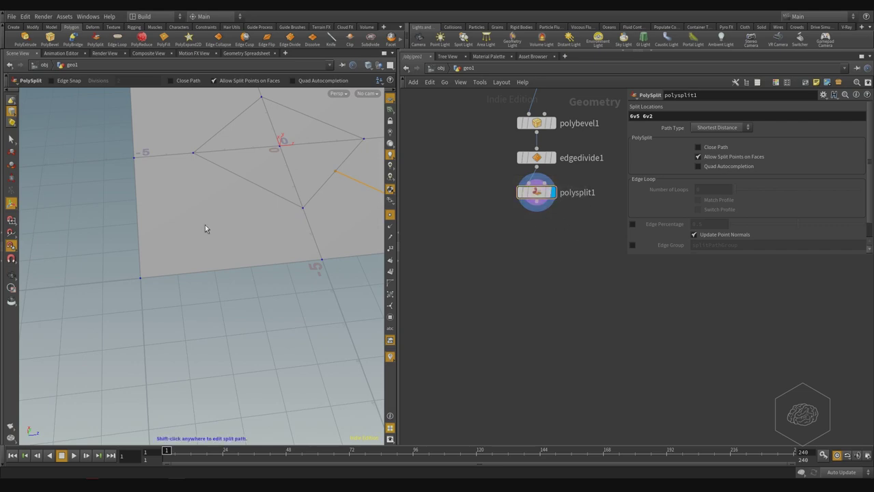
{"action": "key", "text": "Tab"}
{"action": "type", "text": "poly"}
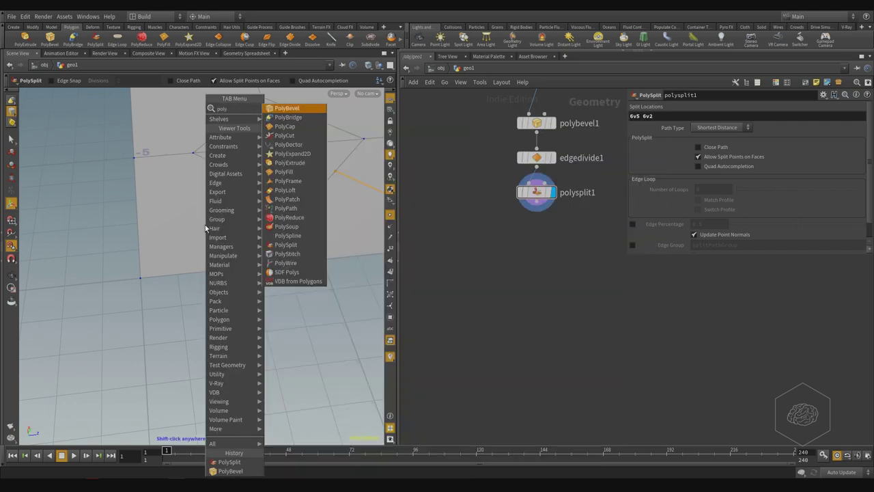
{"action": "type", "text": "split"}
{"action": "key", "text": "Return"}
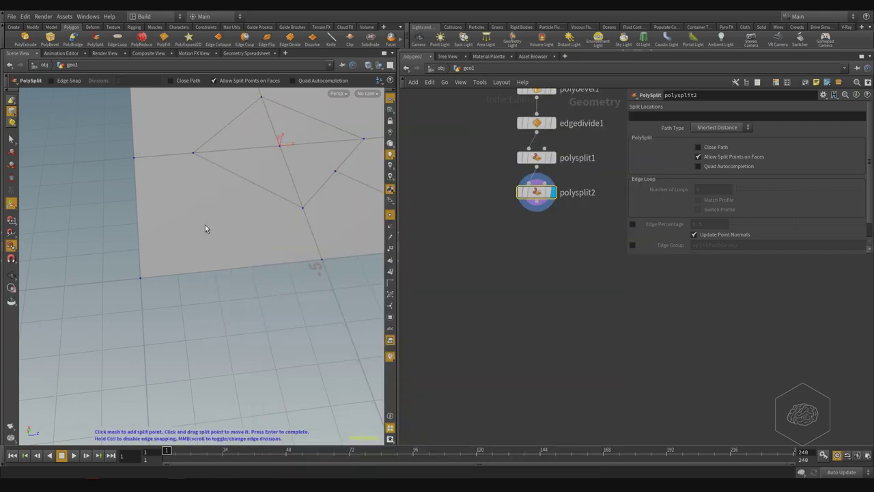
{"action": "left_click", "coordinate": [139, 278]}
{"action": "right_click", "coordinate": [11, 259]}
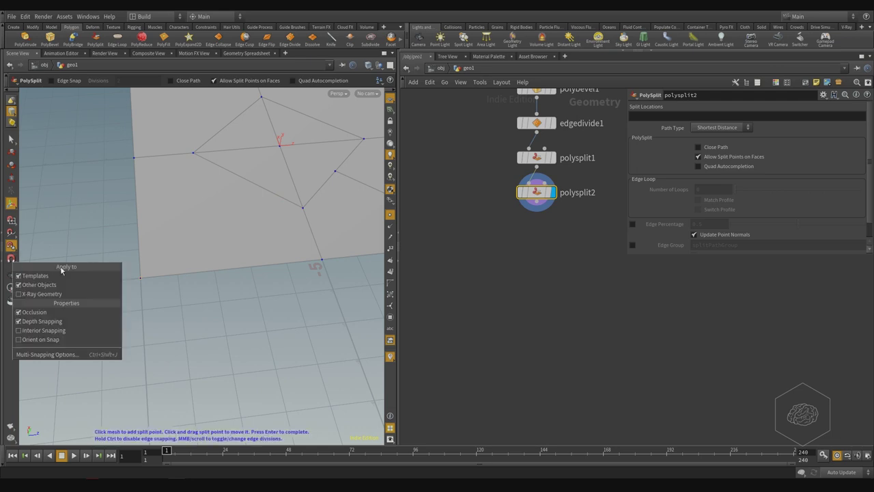
{"action": "left_click", "coordinate": [11, 258]}
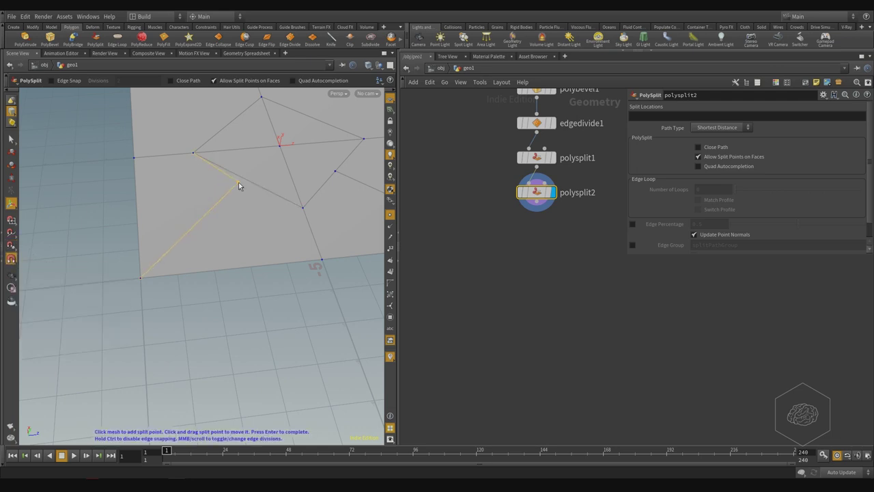
{"action": "left_click", "coordinate": [11, 245]}
{"action": "left_click", "coordinate": [280, 149]}
{"action": "key", "text": "Return"}
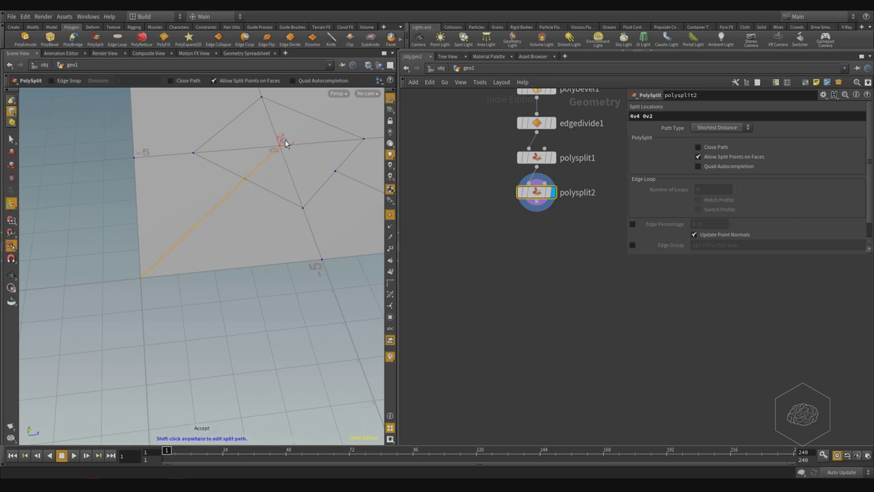
Try Quad Autocompletion on the second PolySplit
{"action": "left_click", "coordinate": [718, 168]}
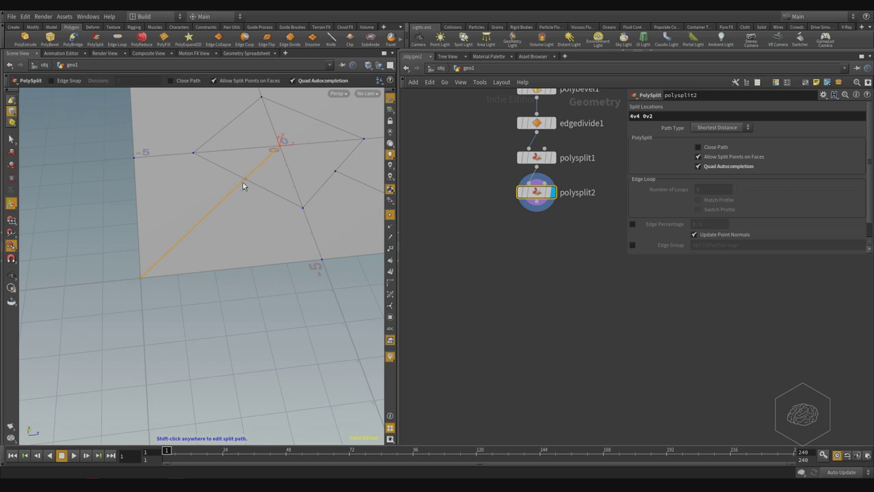
{"action": "right_click", "coordinate": [244, 318]}
{"action": "left_click", "coordinate": [185, 303]}
{"action": "right_click", "coordinate": [233, 311]}
{"action": "left_click_drag", "start_coordinate": [560, 242], "coordinate": [485, 287]}
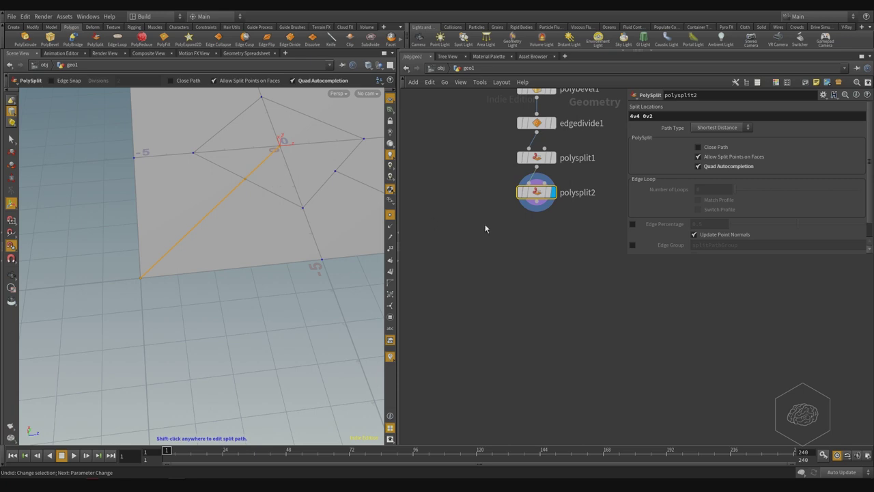
{"action": "middle_click_drag", "start_coordinate": [298, 154], "coordinate": [256, 187], "text": "alt"}
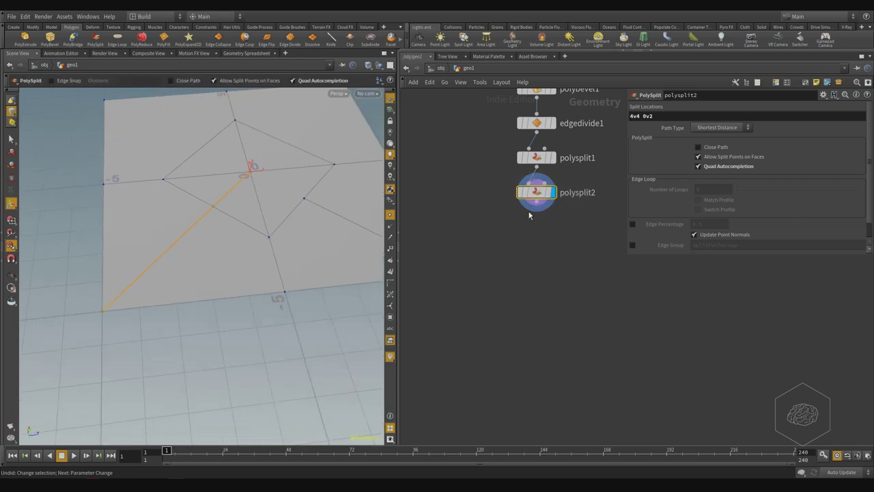
Delete the second PolySplit node and select the Edge Divide and first PolySplit nodes together
{"action": "key", "text": "Delete"}
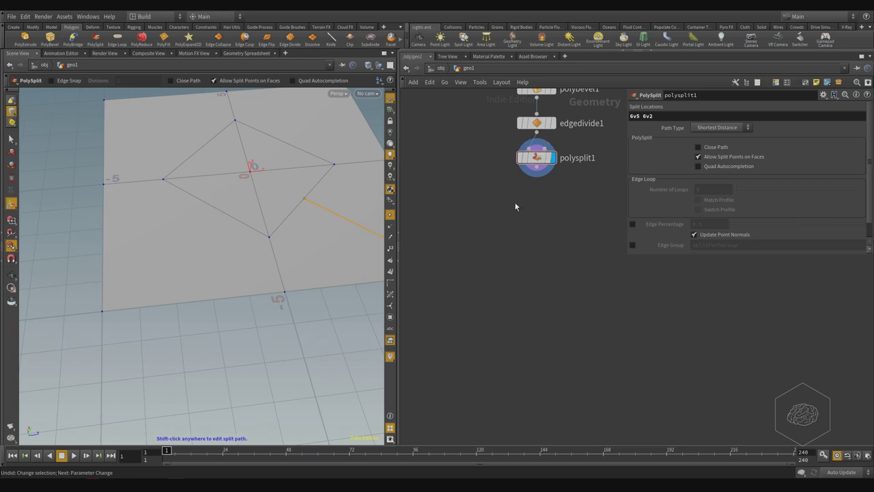
{"action": "middle_click_drag", "start_coordinate": [514, 202], "coordinate": [512, 241]}
{"action": "left_click_drag", "start_coordinate": [593, 177], "coordinate": [446, 274]}
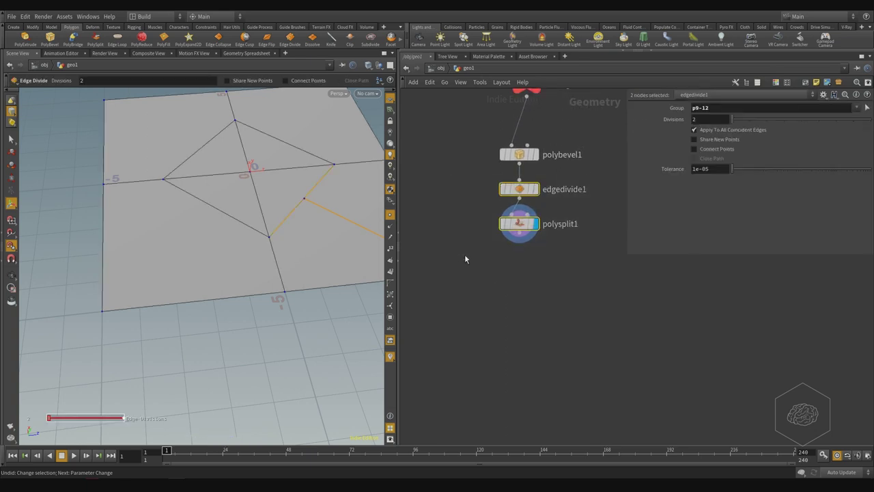
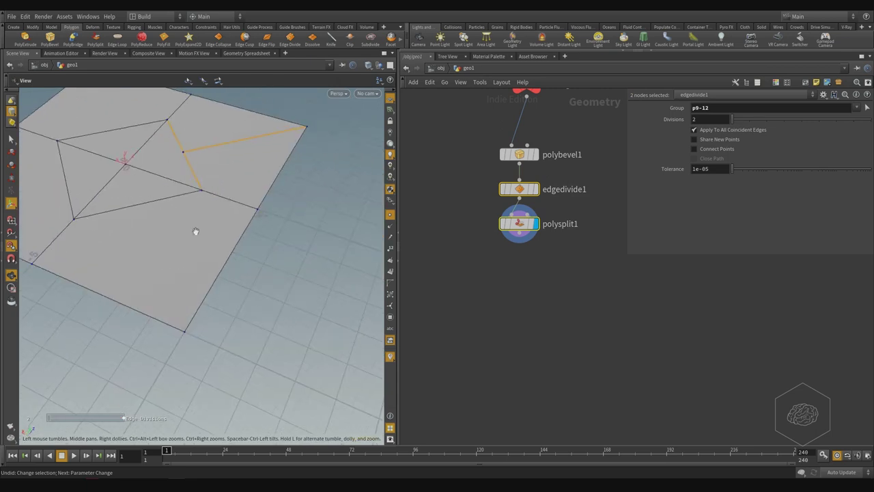
Divide the bevelled square's edge p11-12 at its middle by inserting an Edge Divide ahead of the first PolySplit
{"action": "key", "text": "s"}
{"action": "left_click", "coordinate": [200, 217]}
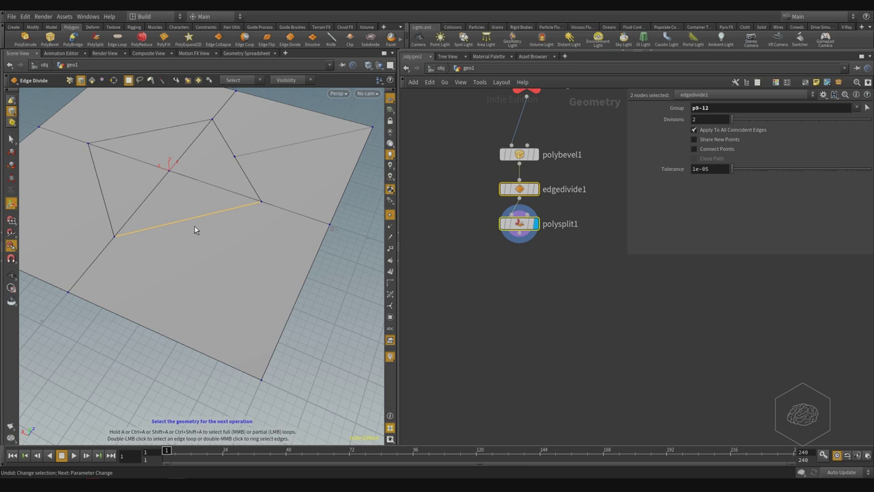
{"action": "left_click", "coordinate": [294, 43]}
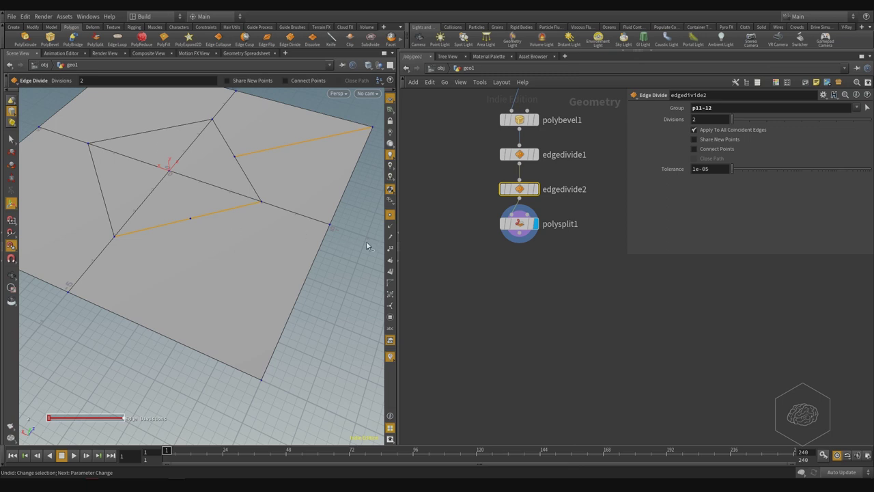
Repeat Edge Divide on the bevelled square's edge p10-11 with 2 divisions
{"action": "left_click_drag", "start_coordinate": [148, 242], "coordinate": [168, 243], "text": "alt"}
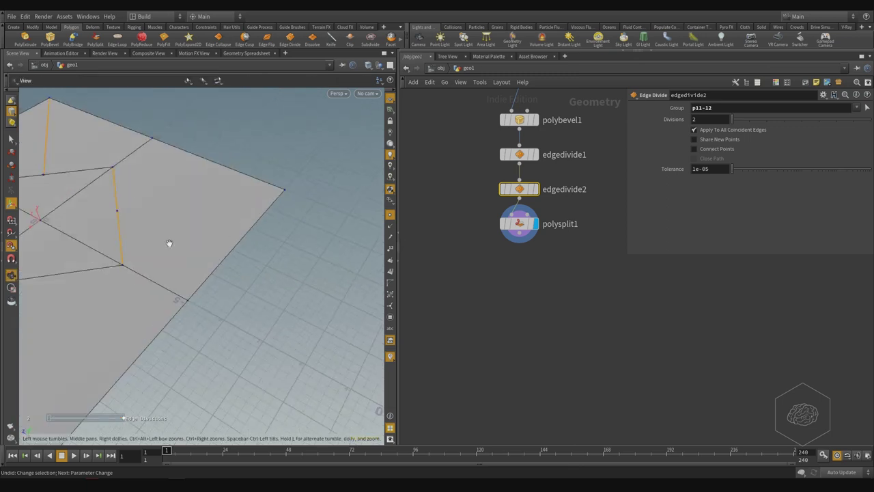
{"action": "key", "text": "grave"}
{"action": "left_click", "coordinate": [93, 268]}
{"action": "middle_click_drag", "start_coordinate": [136, 204], "coordinate": [347, 145], "text": "alt"}
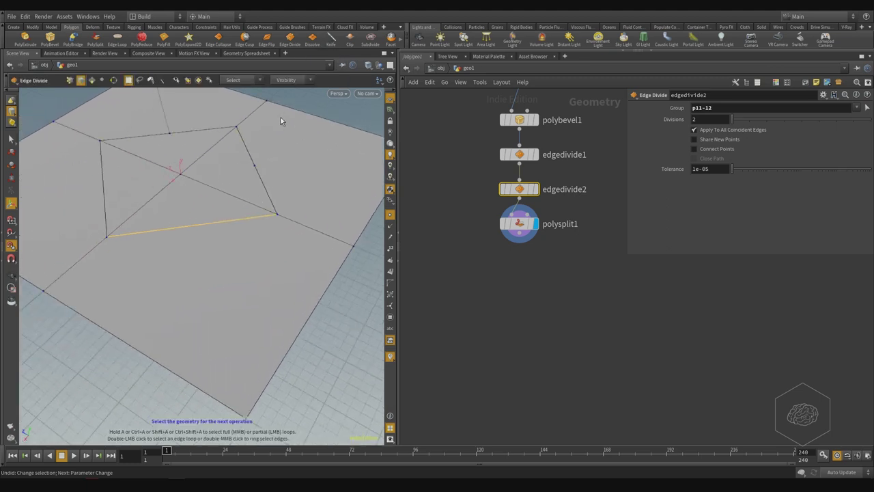
{"action": "key", "text": "q"}
Divide the bevelled square's last undivided edge, p9-10, with another Edge Divide
{"action": "left_click_drag", "start_coordinate": [147, 274], "coordinate": [220, 282], "text": "alt"}
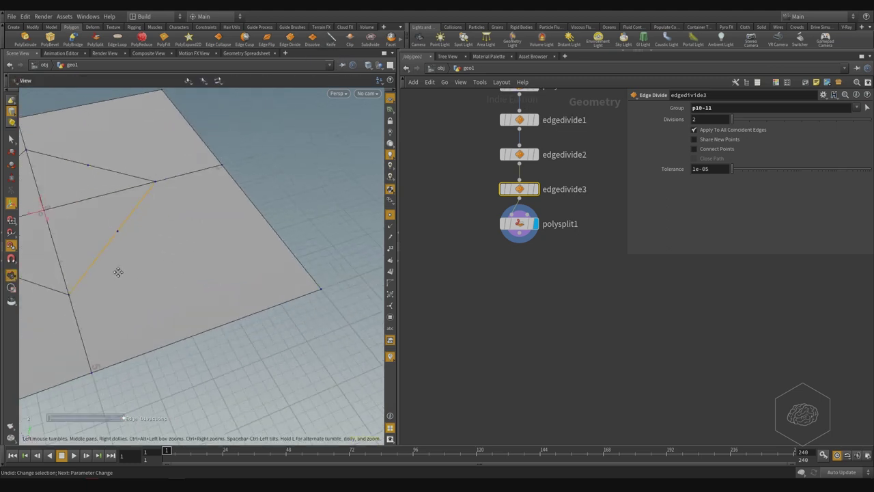
{"action": "middle_click_drag", "start_coordinate": [71, 270], "coordinate": [179, 251], "text": "alt"}
{"action": "key", "text": "grave"}
{"action": "left_click", "coordinate": [161, 261]}
{"action": "key", "text": "Return"}
{"action": "key", "text": "Escape"}
{"action": "left_click_drag", "start_coordinate": [130, 300], "coordinate": [224, 193]}
{"action": "scroll", "coordinate": [205, 255], "scroll_direction": "down", "scroll_amount": 2}
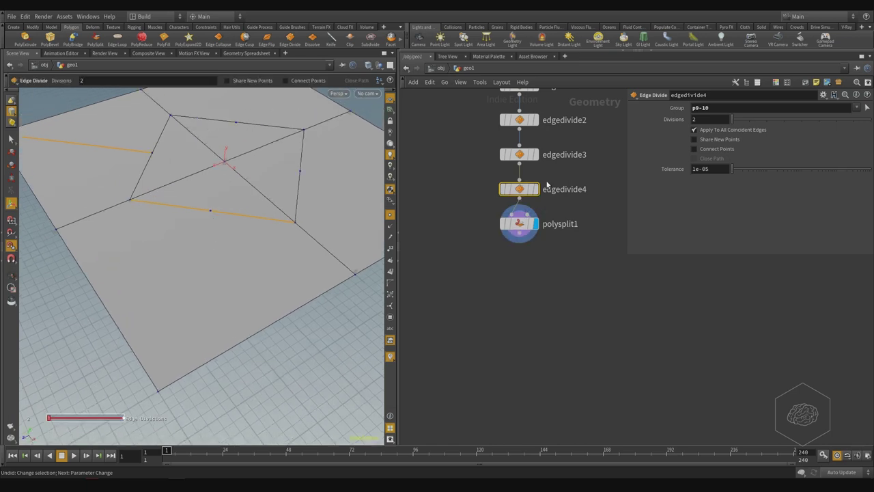
Add a PolySplit after the first one, connecting the grid's outer corner to the midpoint of edge p9-10
{"action": "middle_click_drag", "start_coordinate": [601, 178], "coordinate": [581, 253]}
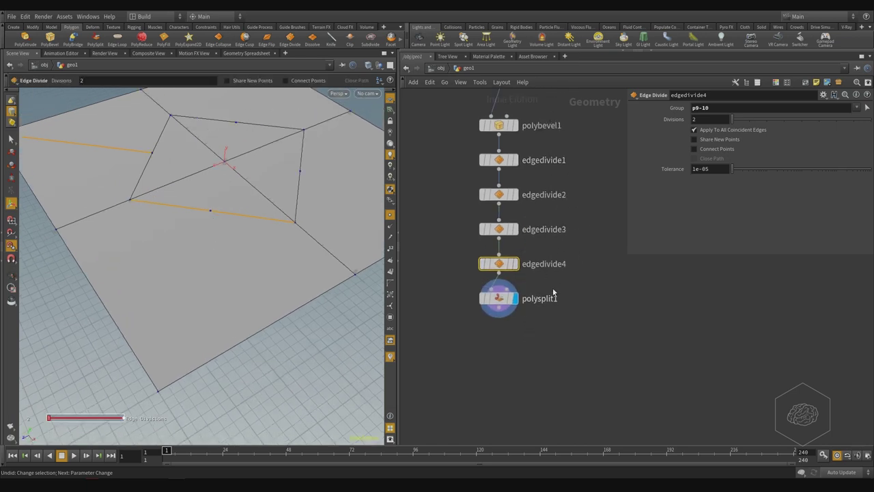
{"action": "left_click", "coordinate": [529, 298]}
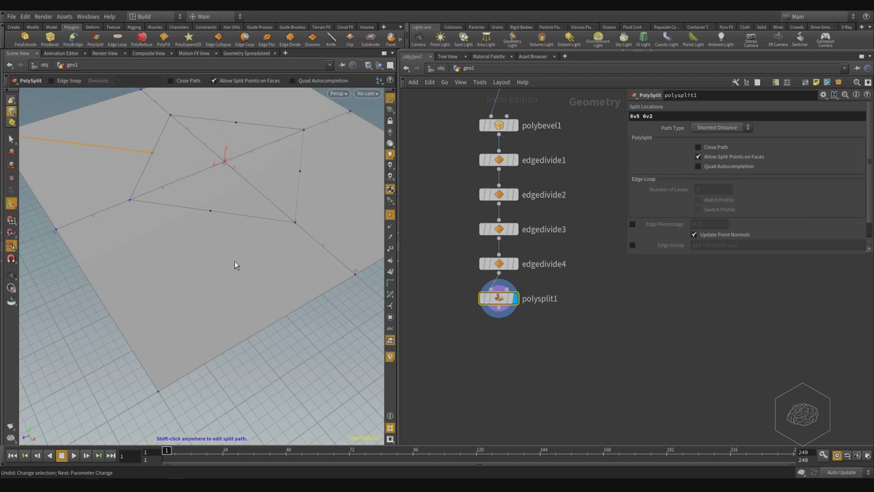
{"action": "key", "text": "Tab"}
{"action": "type", "text": "polysplit"}
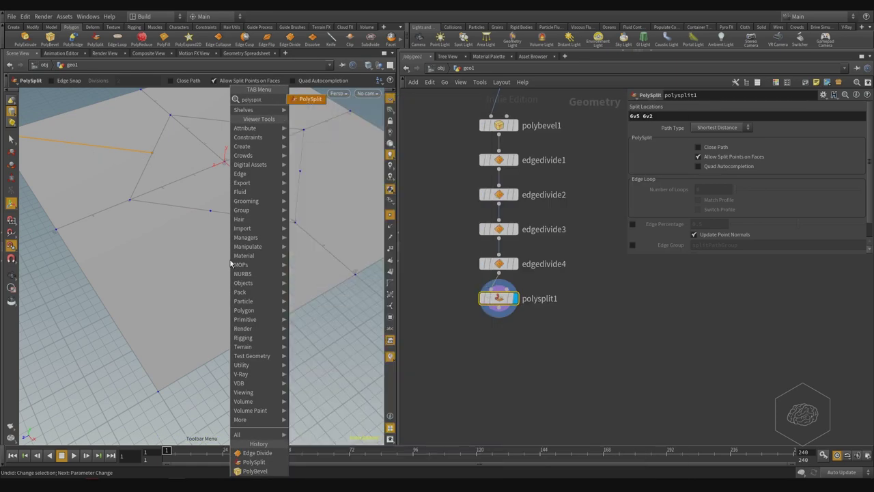
{"action": "key", "text": "Return"}
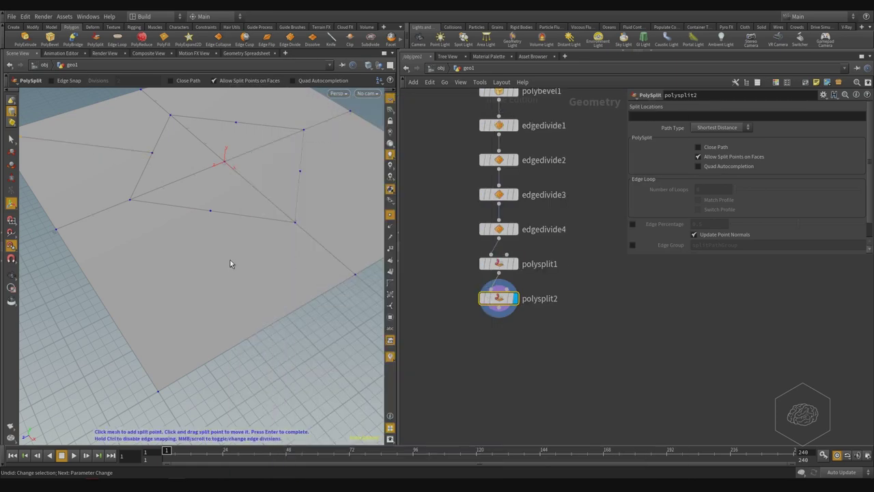
{"action": "left_click", "coordinate": [158, 392]}
{"action": "left_click", "coordinate": [212, 210]}
{"action": "key", "text": "Return"}
Repeat PolySplit to connect the next outer grid corner to the midpoint of the adjacent divided edge
{"action": "key", "text": "q"}
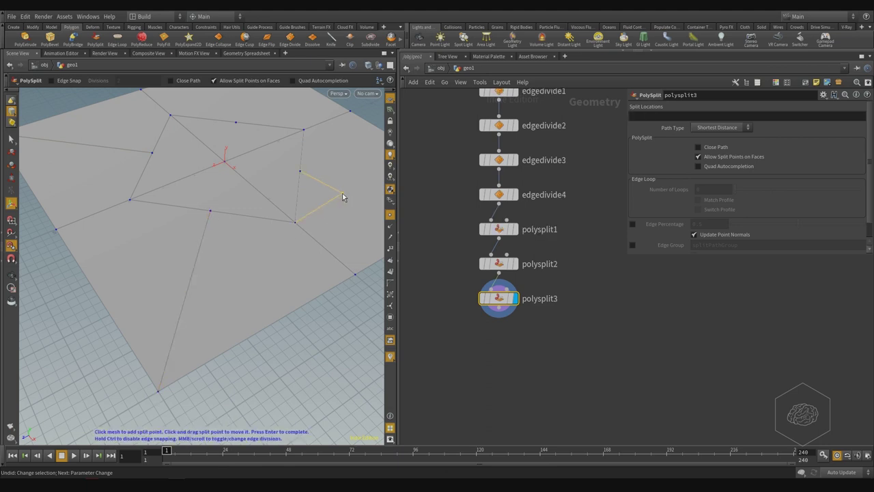
{"action": "middle_click_drag", "start_coordinate": [341, 193], "coordinate": [219, 205], "text": "alt"}
{"action": "middle_click_drag", "start_coordinate": [271, 200], "coordinate": [179, 211], "text": "alt"}
{"action": "left_click", "coordinate": [309, 215]}
{"action": "left_click", "coordinate": [127, 191]}
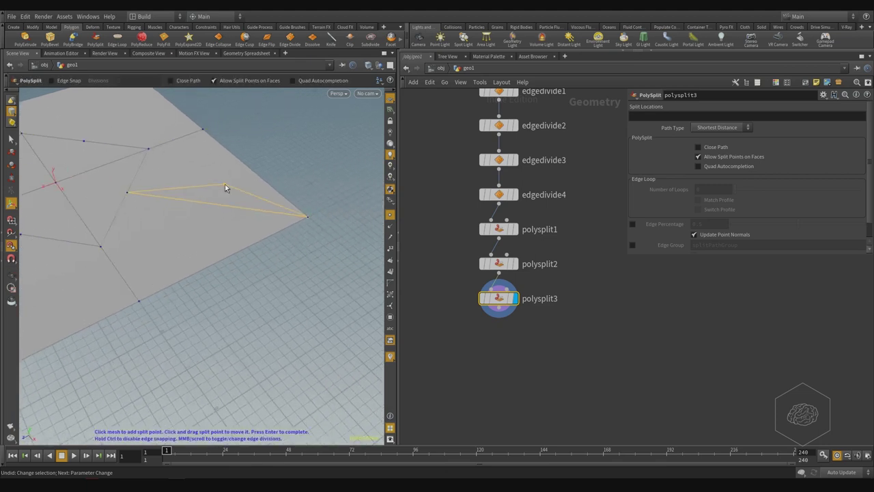
{"action": "key", "text": "Return"}
Repeat PolySplit to connect the last unconnected grid corner to the remaining edge midpoint of the bevelled square
{"action": "left_click_drag", "start_coordinate": [248, 148], "coordinate": [164, 191], "text": "alt"}
{"action": "middle_click_drag", "start_coordinate": [178, 157], "coordinate": [194, 188], "text": "alt"}
{"action": "left_click_drag", "start_coordinate": [194, 188], "coordinate": [130, 267]}
{"action": "key", "text": "q"}
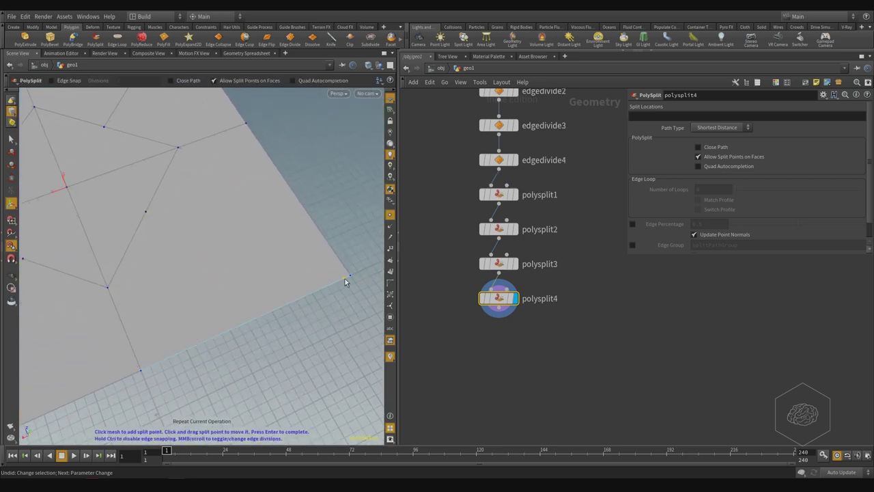
{"action": "left_click", "coordinate": [349, 276]}
{"action": "left_click", "coordinate": [159, 214]}
{"action": "key", "text": "Return"}
Examine the four corner-to-midpoint splits around the bevelled square from several angles
{"action": "middle_click_drag", "start_coordinate": [162, 274], "coordinate": [283, 256], "text": "alt"}
{"action": "right_click", "coordinate": [249, 263]}
{"action": "left_click", "coordinate": [224, 253]}
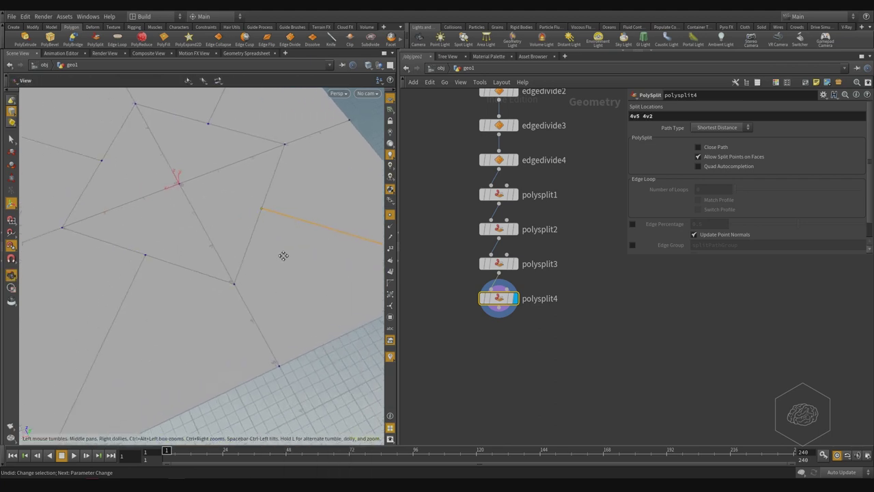
{"action": "right_click_drag", "start_coordinate": [283, 254], "coordinate": [270, 249], "text": "alt"}
{"action": "left_click_drag", "start_coordinate": [269, 248], "coordinate": [250, 259]}
{"action": "key", "text": "Return"}
{"action": "key", "text": "Escape"}
{"action": "left_click_drag", "start_coordinate": [225, 203], "coordinate": [246, 245]}
{"action": "key", "text": "Return"}
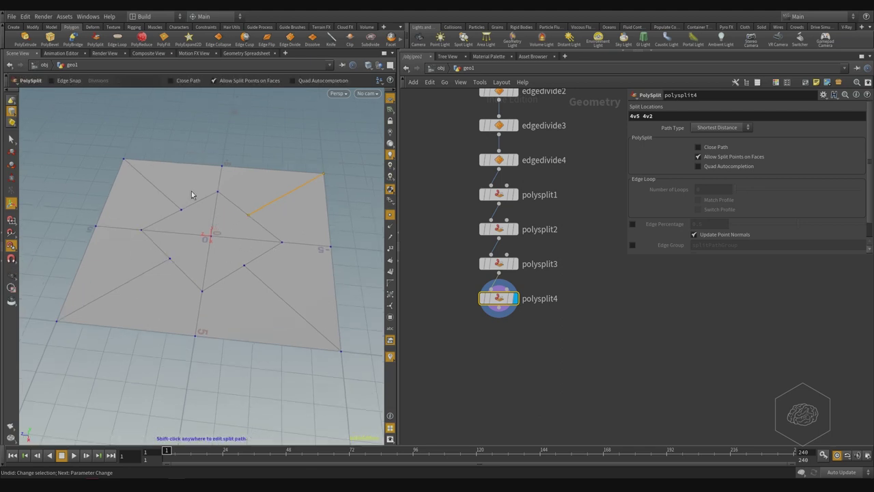
{"action": "key", "text": "Escape"}
{"action": "left_click_drag", "start_coordinate": [148, 267], "coordinate": [211, 301]}
{"action": "key", "text": "Return"}
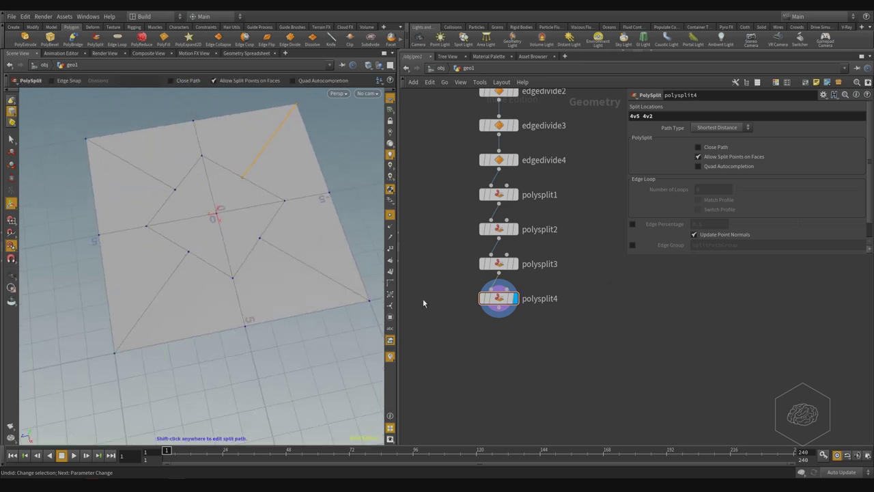
Switch to point selection and select the four edge midpoints of the bevelled square
{"action": "left_click", "coordinate": [15, 140]}
{"action": "right_click", "coordinate": [14, 110]}
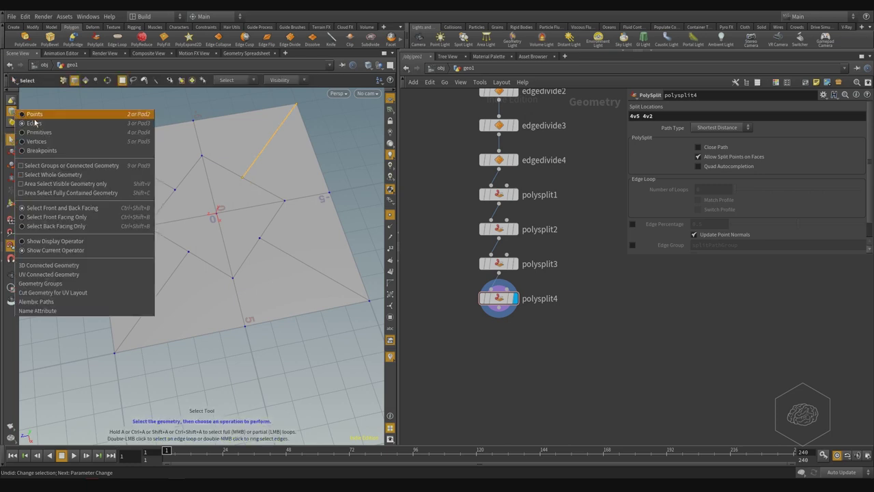
{"action": "left_click", "coordinate": [32, 115]}
{"action": "left_click", "coordinate": [242, 177]}
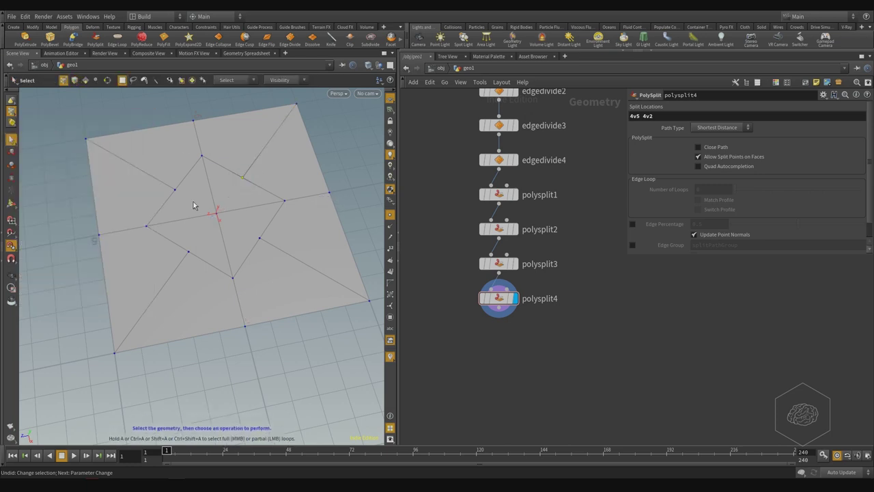
{"action": "left_click", "coordinate": [176, 189], "text": "shift"}
{"action": "left_click", "coordinate": [189, 252], "text": "shift"}
{"action": "left_click", "coordinate": [260, 238], "text": "shift"}
{"action": "key", "text": "Return"}
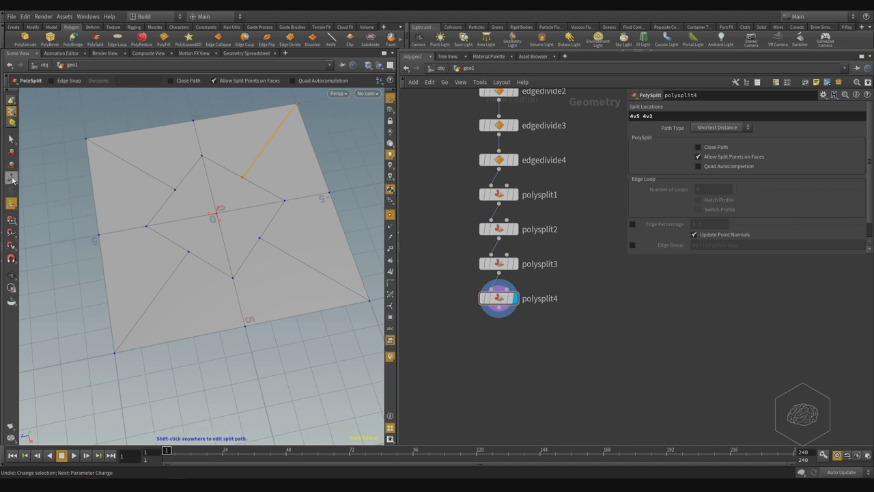
Reselect the midpoints of the square's four edges and scale them outward by 1.42151 in X and Z with the Scale tool
{"action": "middle_click_drag", "start_coordinate": [217, 217], "coordinate": [217, 248], "text": "alt"}
{"action": "scroll", "coordinate": [216, 248], "scroll_direction": "up", "scroll_amount": 3}
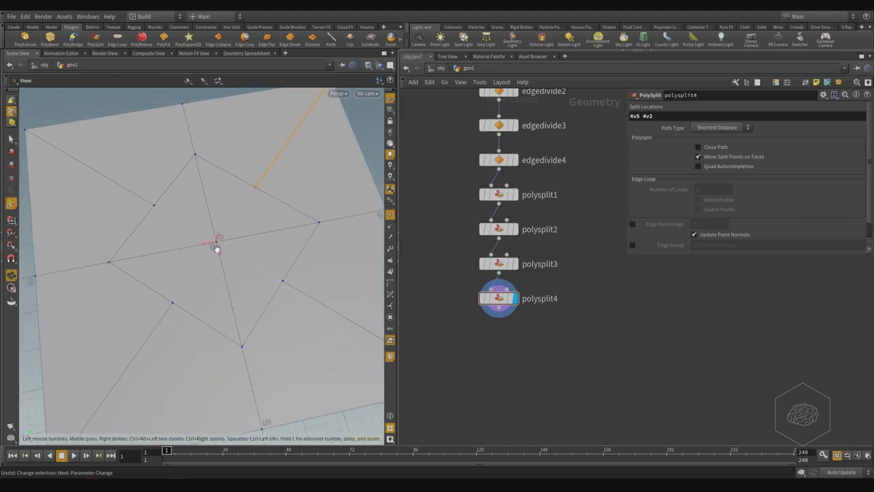
{"action": "left_click", "coordinate": [10, 177]}
{"action": "left_click", "coordinate": [10, 175]}
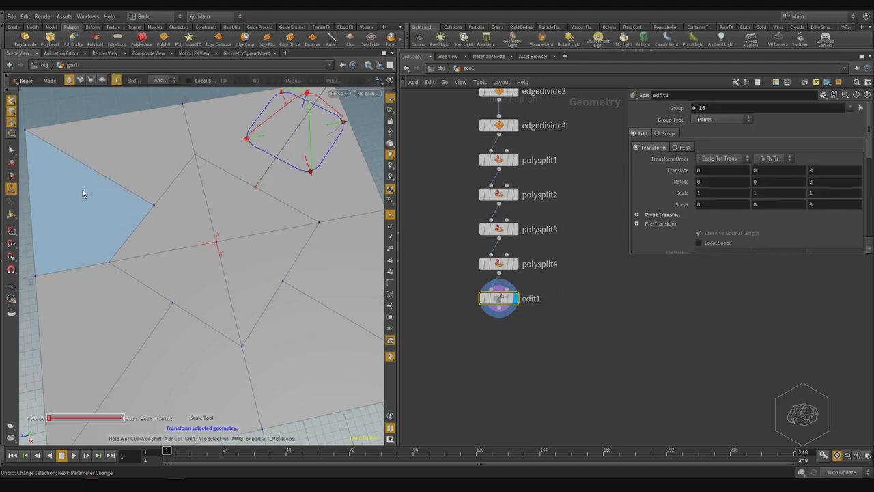
{"action": "left_click_drag", "start_coordinate": [155, 210], "coordinate": [139, 221]}
{"action": "left_click_drag", "start_coordinate": [269, 180], "coordinate": [249, 196], "text": "shift"}
{"action": "left_click_drag", "start_coordinate": [308, 265], "coordinate": [265, 297], "text": "shift"}
{"action": "left_click_drag", "start_coordinate": [185, 288], "coordinate": [149, 327], "text": "shift"}
{"action": "middle_click_drag", "start_coordinate": [219, 296], "coordinate": [237, 259], "text": "alt"}
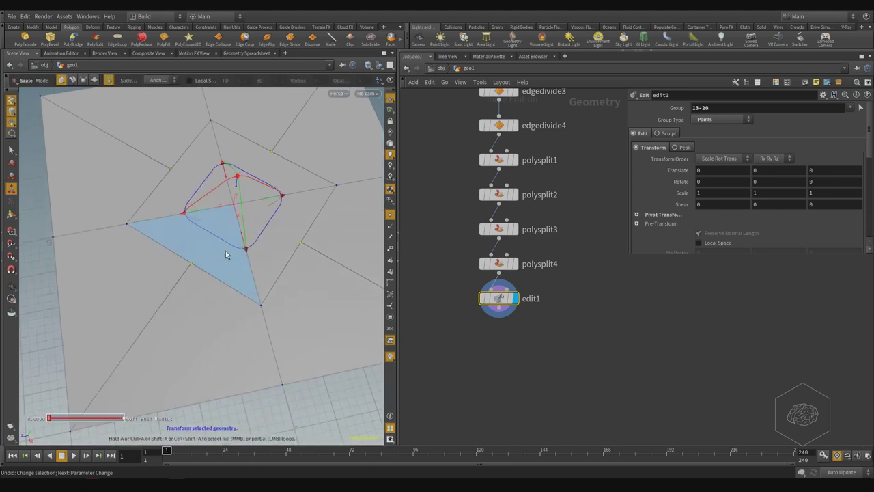
{"action": "left_click_drag", "start_coordinate": [219, 240], "coordinate": [219, 261]}
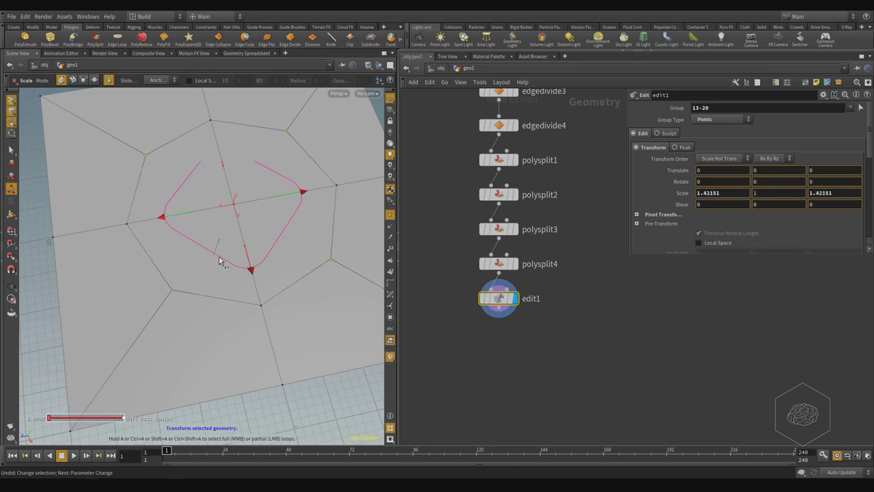
Switch to primitive selection, select the four faces inside the octagon, and delete them to open a hole
{"action": "key", "text": "Escape"}
{"action": "left_click_drag", "start_coordinate": [314, 267], "coordinate": [201, 267]}
{"action": "key", "text": "e"}
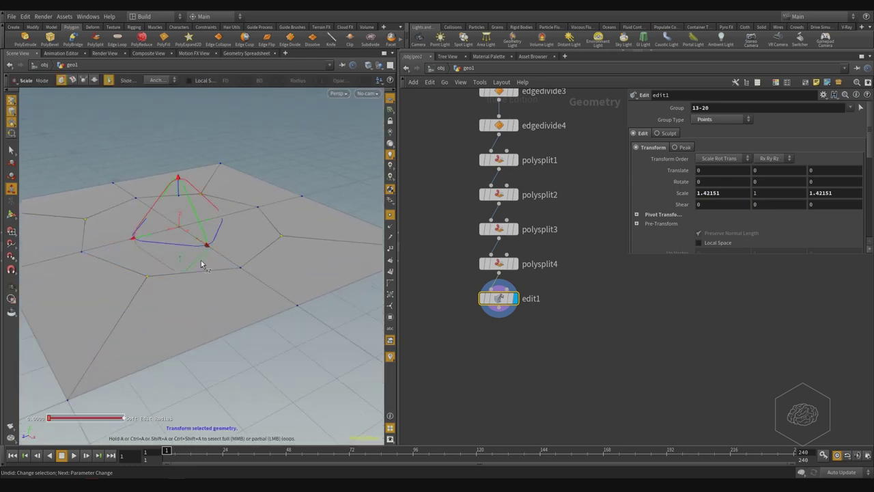
{"action": "key", "text": "4"}
{"action": "left_click", "coordinate": [210, 256]}
{"action": "left_click", "coordinate": [262, 240], "text": "shift"}
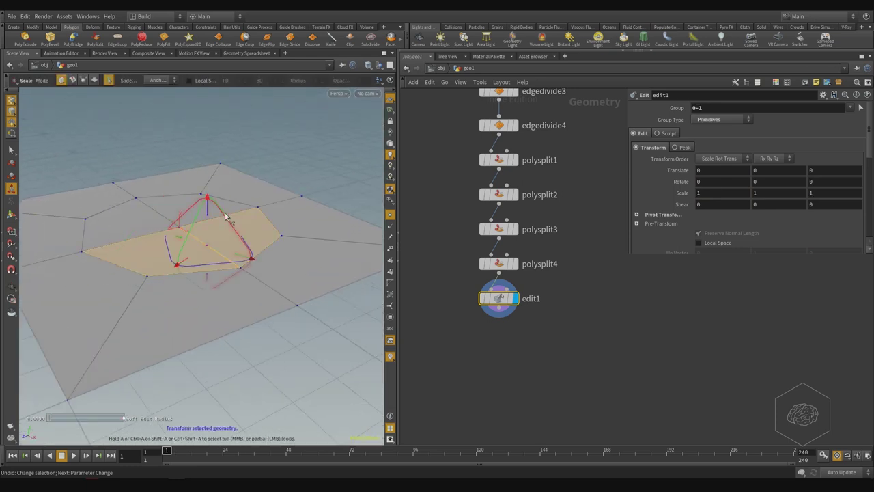
{"action": "left_click", "coordinate": [218, 214], "text": "shift"}
{"action": "left_click", "coordinate": [138, 230], "text": "shift"}
{"action": "left_click_drag", "start_coordinate": [233, 233], "coordinate": [248, 295], "text": "alt"}
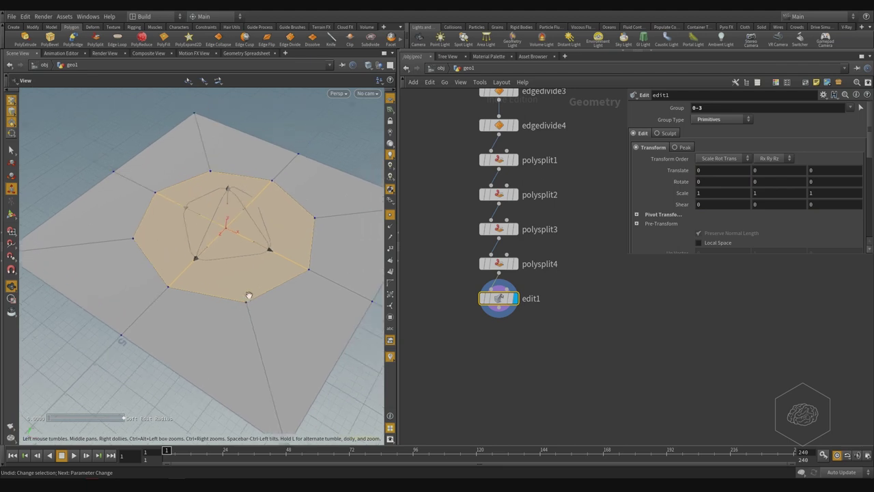
{"action": "left_click_drag", "start_coordinate": [306, 290], "coordinate": [289, 298]}
{"action": "key", "text": "e"}
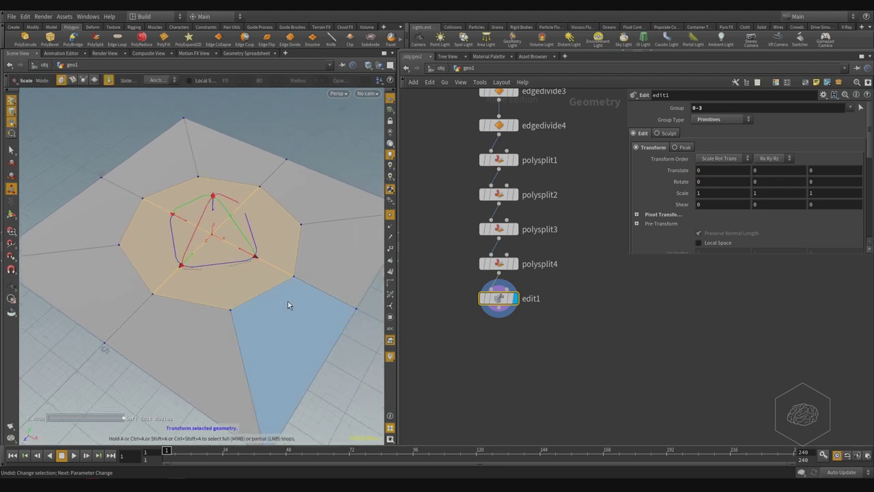
{"action": "key", "text": "Delete"}
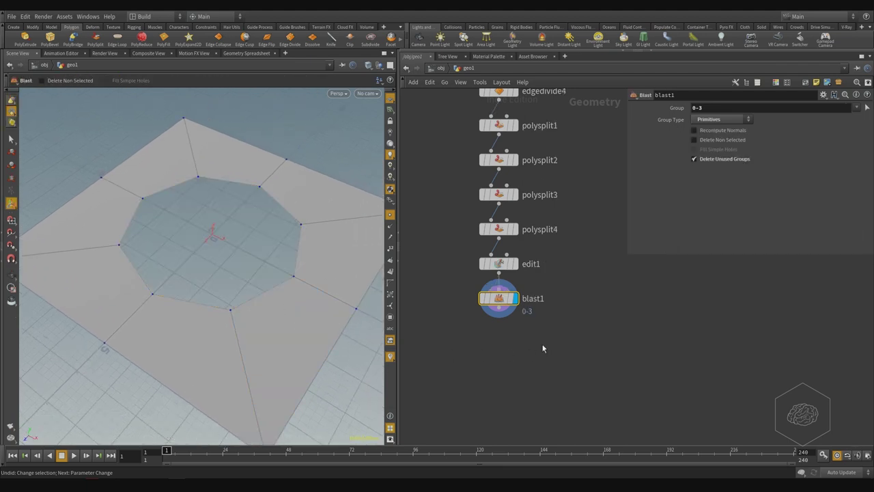
{"action": "key", "text": "Escape"}
{"action": "left_click_drag", "start_coordinate": [221, 244], "coordinate": [150, 273]}
{"action": "key", "text": "Return"}
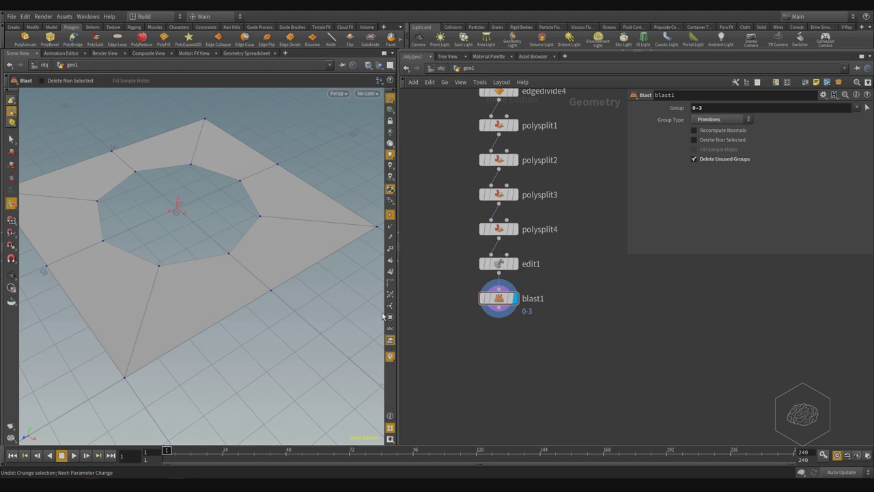
Duplicate the PolyBevel node as a second branch from base_grid, place it beside the first branch, and display its result
{"action": "middle_click_drag", "start_coordinate": [684, 156], "coordinate": [585, 400]}
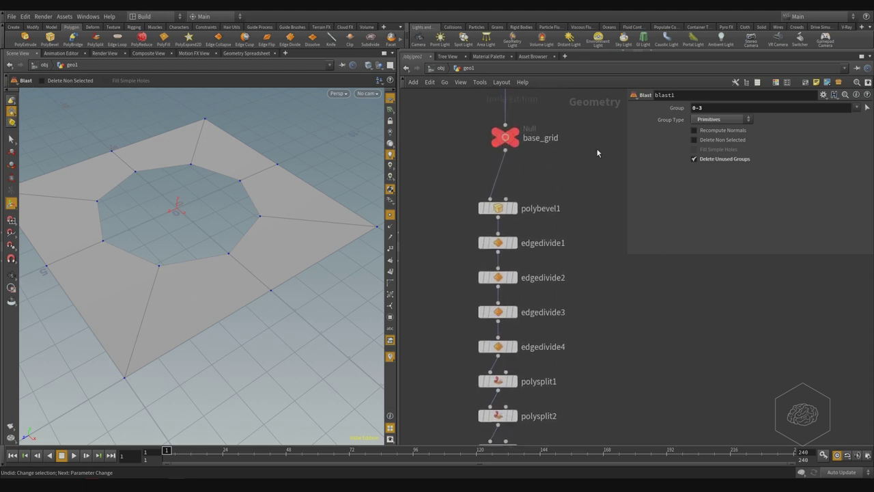
{"action": "middle_click_drag", "start_coordinate": [595, 150], "coordinate": [557, 278]}
{"action": "left_click_drag", "start_coordinate": [597, 267], "coordinate": [623, 285]}
{"action": "left_click", "coordinate": [624, 286]}
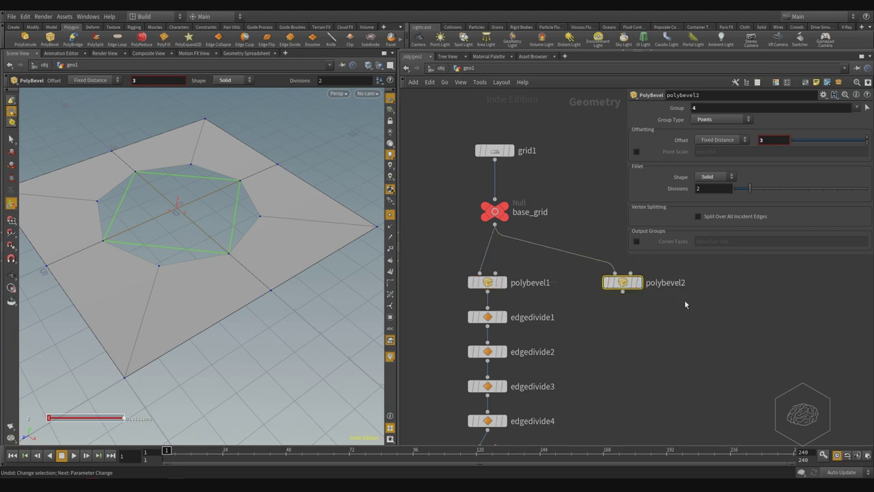
{"action": "middle_click_drag", "start_coordinate": [695, 322], "coordinate": [566, 295]}
{"action": "left_click_drag", "start_coordinate": [580, 192], "coordinate": [555, 243]}
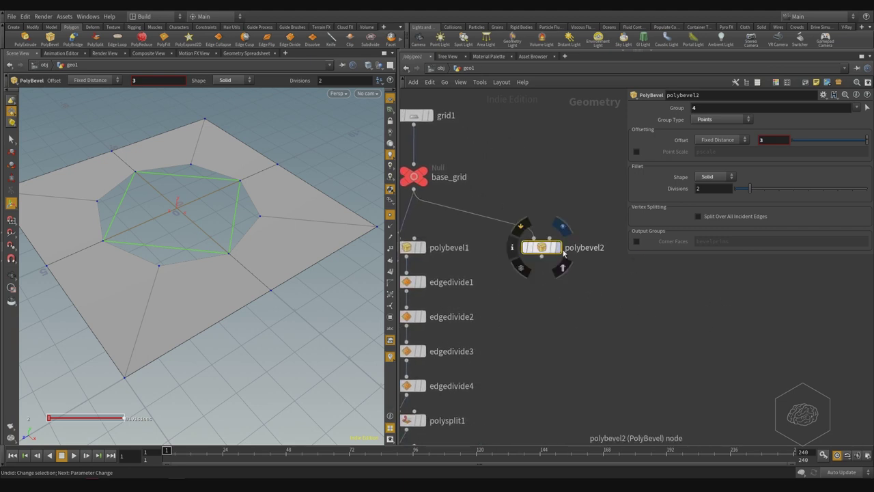
{"action": "left_click", "coordinate": [562, 228]}
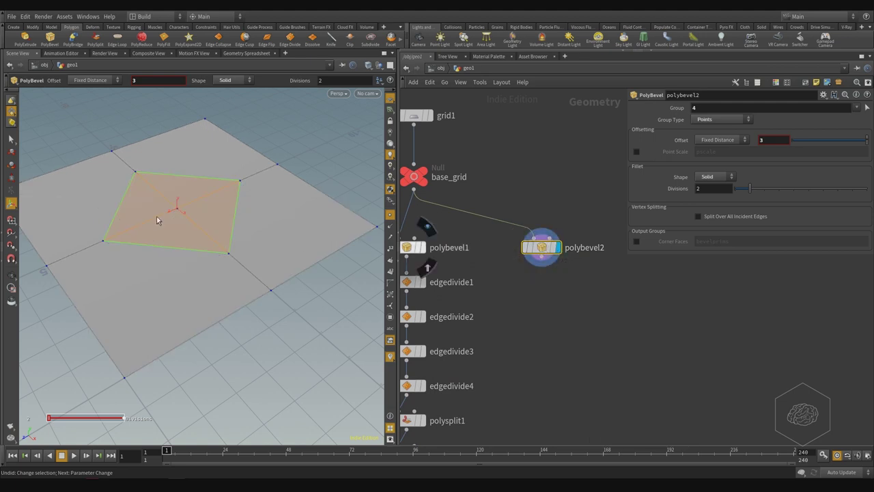
Set the duplicated PolyBevel's fillet shape to Chamfer, keeping 2 divisions, and inspect the bevelled square
{"action": "middle_click_drag", "start_coordinate": [524, 320], "coordinate": [557, 303]}
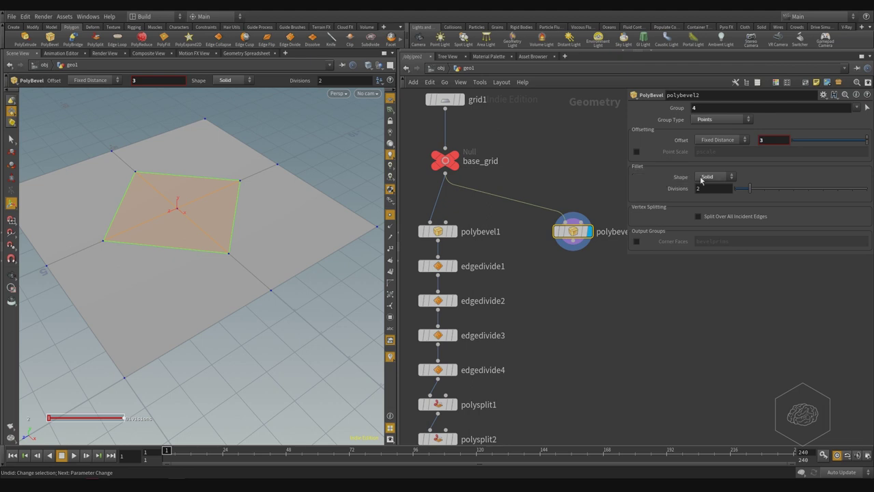
{"action": "left_click", "coordinate": [710, 177]}
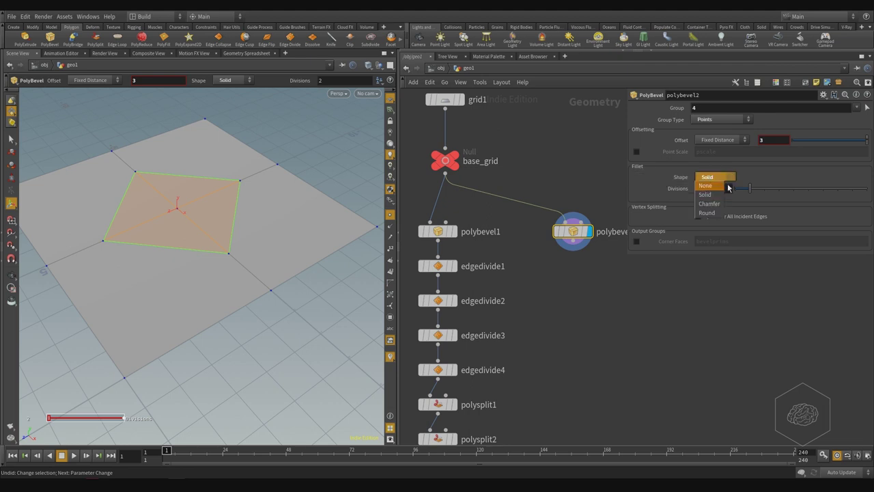
{"action": "left_click", "coordinate": [713, 204]}
{"action": "key", "text": "Escape"}
{"action": "left_click_drag", "start_coordinate": [103, 205], "coordinate": [212, 231]}
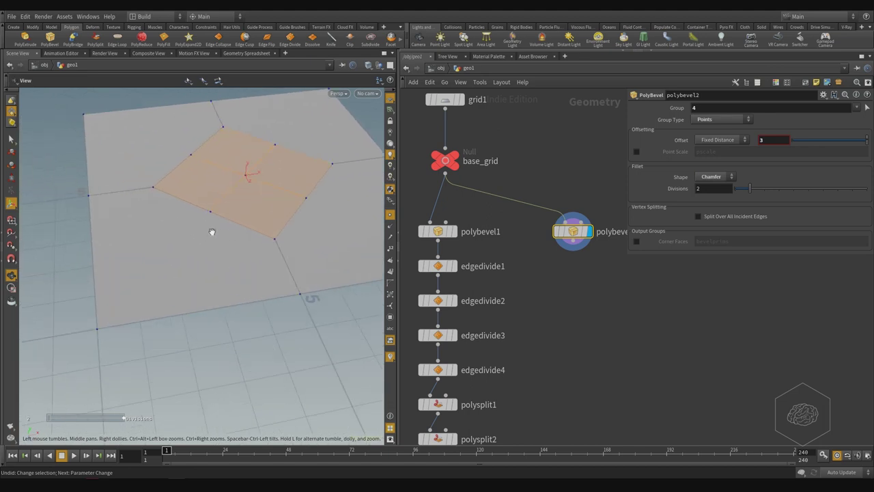
{"action": "key", "text": "Return"}
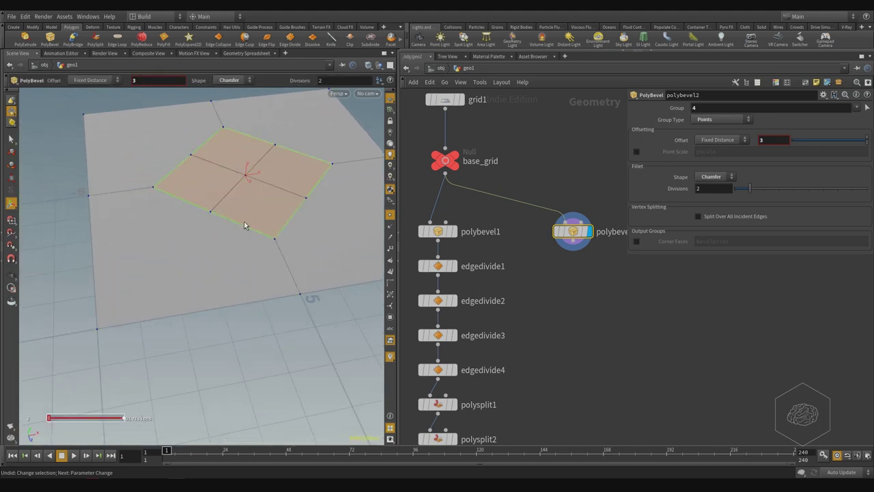
Examine the four Edge Divide nodes in the first branch against the new chamfered PolyBevel branch
{"action": "middle_click_drag", "start_coordinate": [604, 310], "coordinate": [568, 236]}
{"action": "middle_click_drag", "start_coordinate": [507, 290], "coordinate": [534, 254]}
{"action": "scroll", "coordinate": [534, 252], "scroll_direction": "down", "scroll_amount": 2}
{"action": "left_click_drag", "start_coordinate": [527, 180], "coordinate": [434, 267]}
{"action": "middle_click_drag", "start_coordinate": [551, 298], "coordinate": [542, 256]}
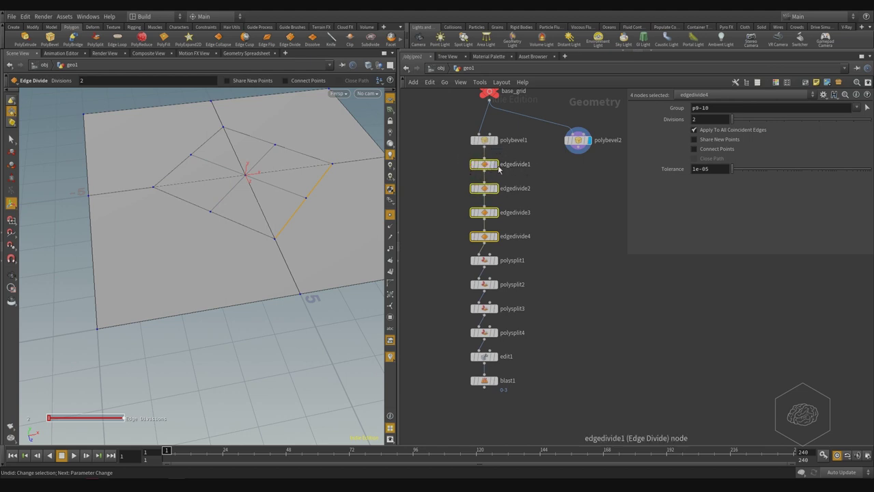
{"action": "middle_click_drag", "start_coordinate": [593, 190], "coordinate": [530, 194]}
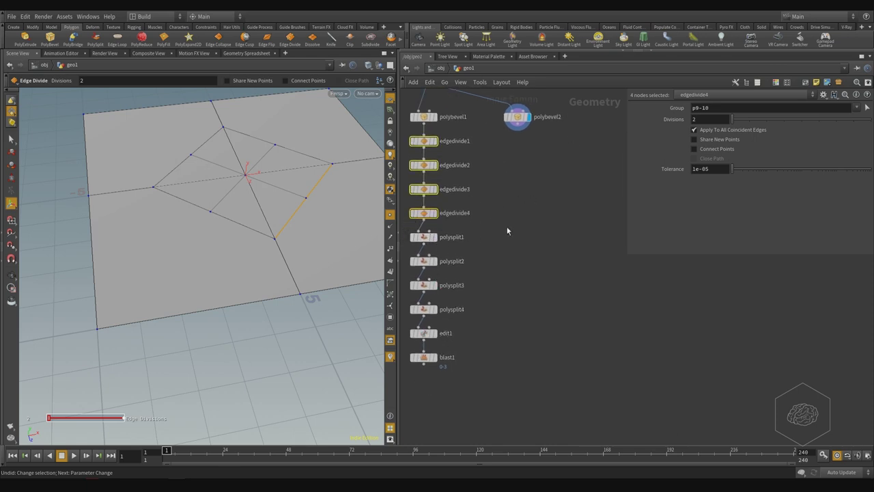
{"action": "scroll", "coordinate": [512, 236], "scroll_direction": "up", "scroll_amount": 2}
{"action": "left_click", "coordinate": [526, 231]}
Add a PolySplit after the chamfered PolyBevel and cut from one edge midpoint of the square to the nearest outer corner
{"action": "middle_click_drag", "start_coordinate": [315, 205], "coordinate": [247, 211], "text": "alt"}
{"action": "key", "text": "s"}
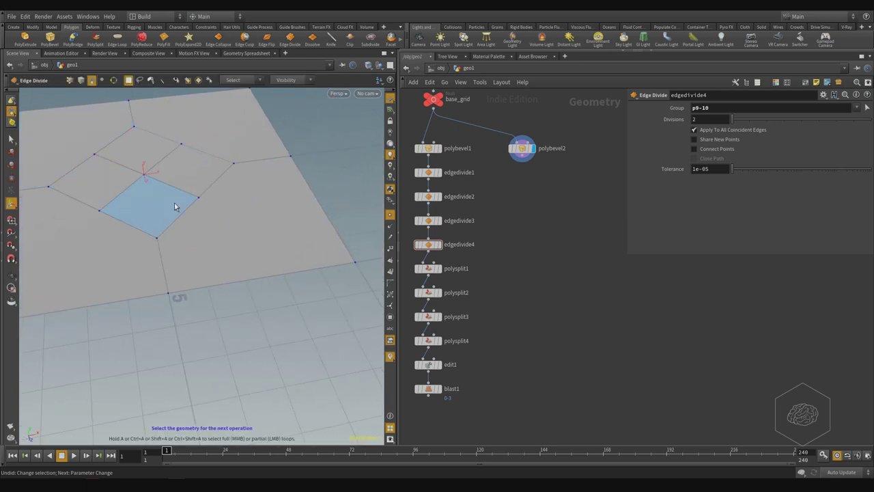
{"action": "key", "text": "Tab"}
{"action": "type", "text": "polysplit"}
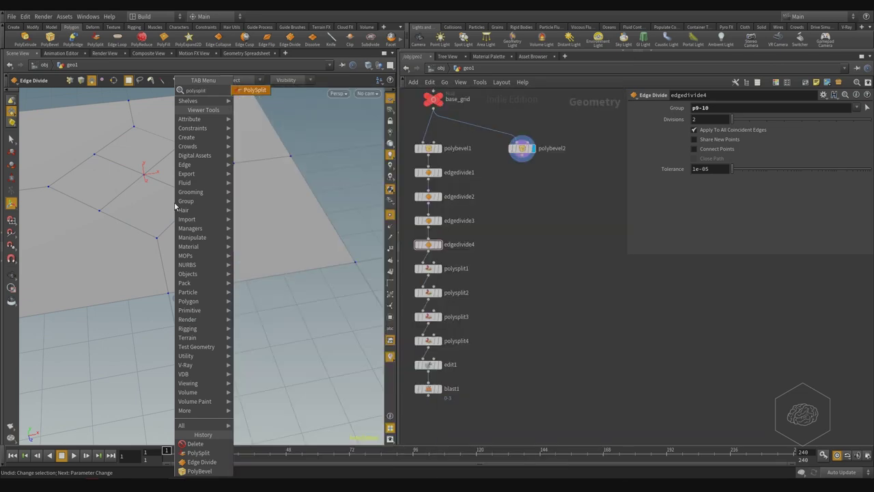
{"action": "key", "text": "Return"}
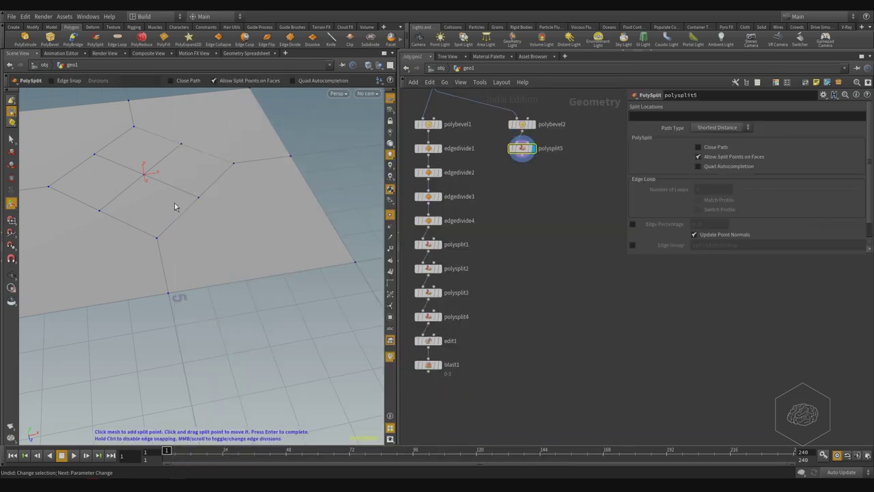
{"action": "left_click", "coordinate": [99, 210]}
{"action": "left_click", "coordinate": [198, 199]}
{"action": "left_click", "coordinate": [355, 264]}
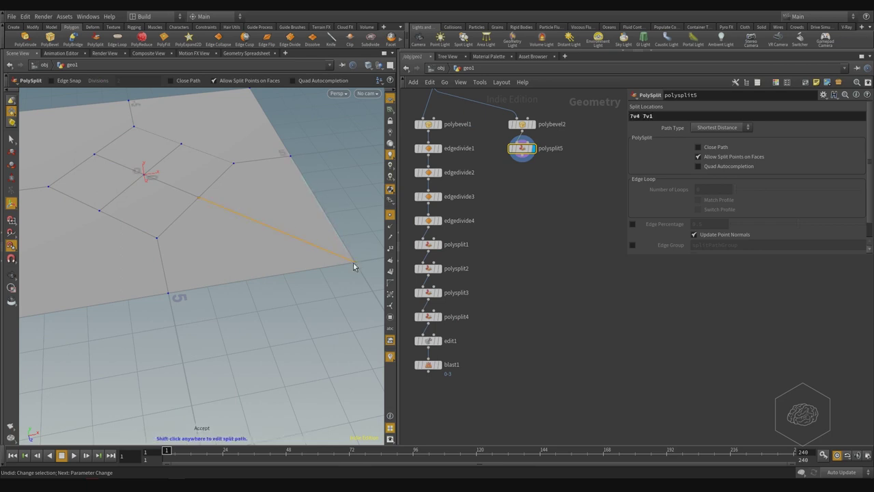
Repeat PolySplit to connect the square's three remaining edge midpoints to their nearest outer corners
{"action": "key", "text": "q"}
{"action": "left_click_drag", "start_coordinate": [141, 252], "coordinate": [169, 252], "text": "alt"}
{"action": "middle_click_drag", "start_coordinate": [70, 268], "coordinate": [163, 241], "text": "alt"}
{"action": "key", "text": "Return"}
{"action": "left_click", "coordinate": [125, 221]}
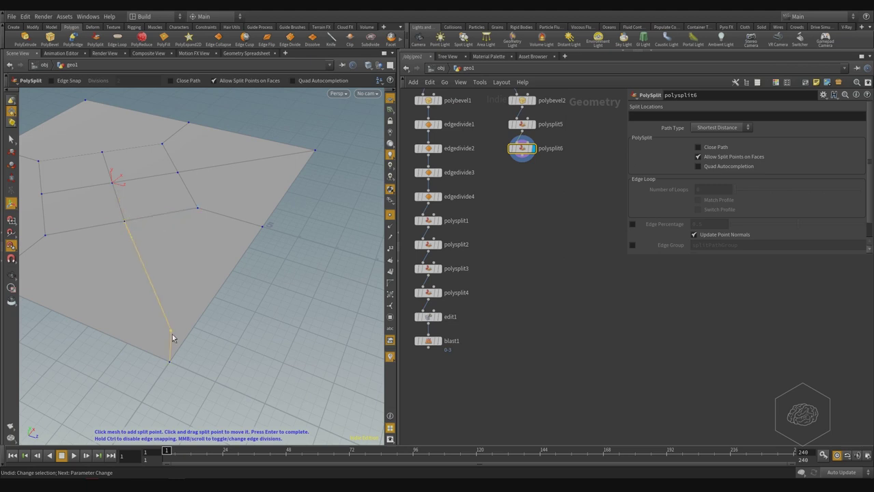
{"action": "key", "text": "Return"}
{"action": "middle_click_drag", "start_coordinate": [67, 287], "coordinate": [312, 287], "text": "alt"}
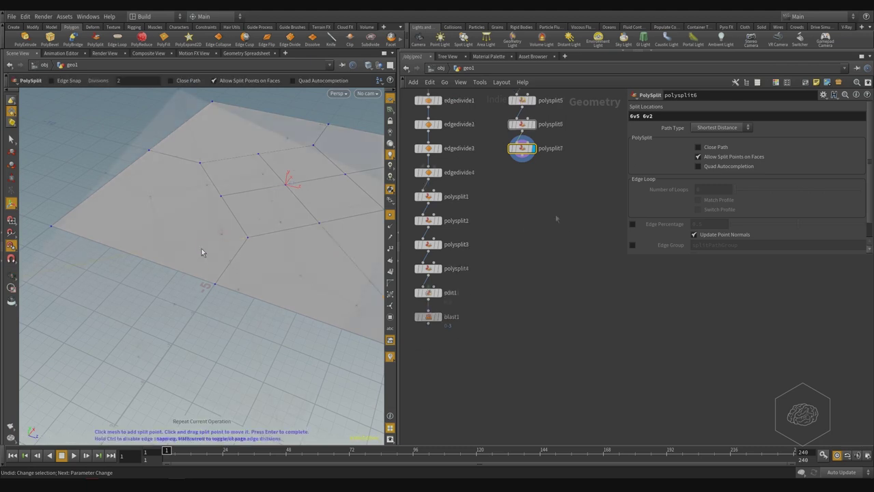
{"action": "left_click_drag", "start_coordinate": [201, 248], "coordinate": [245, 202], "text": "alt"}
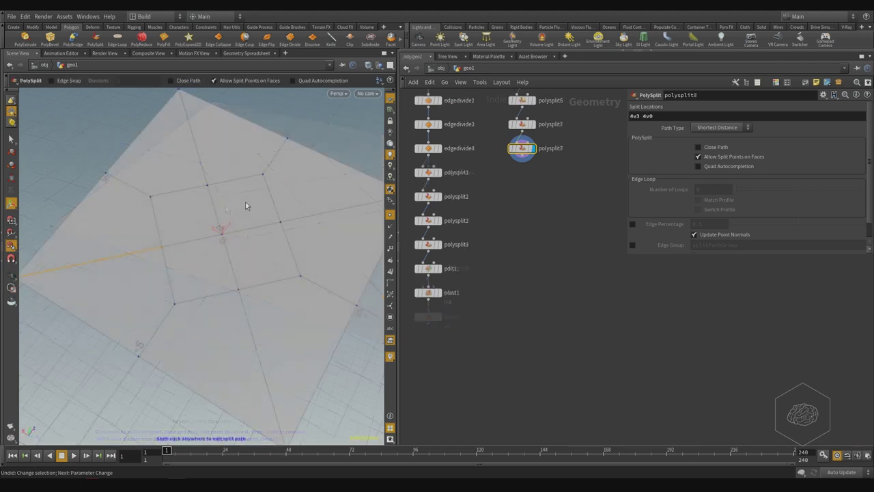
Switch to point selection and select the four edge midpoints of the chamfered square
{"action": "left_click", "coordinate": [13, 140]}
{"action": "left_click", "coordinate": [342, 149]}
{"action": "left_click_drag", "start_coordinate": [171, 238], "coordinate": [140, 269]}
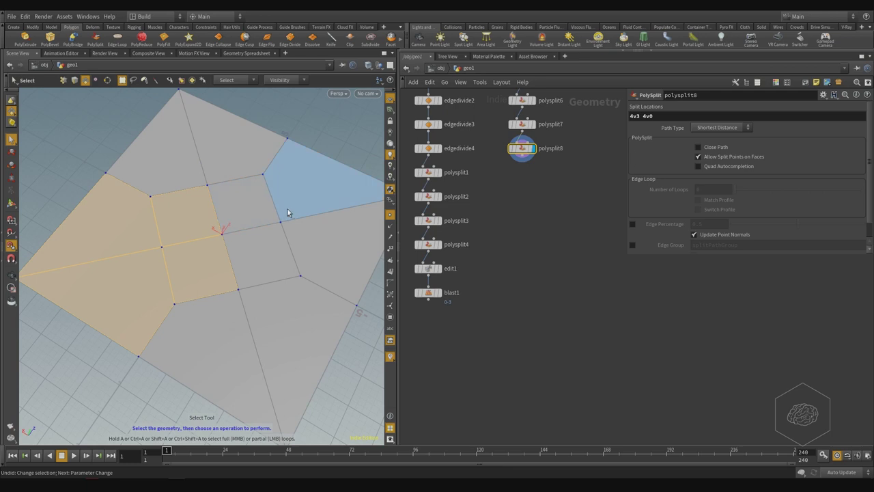
{"action": "left_click", "coordinate": [13, 116]}
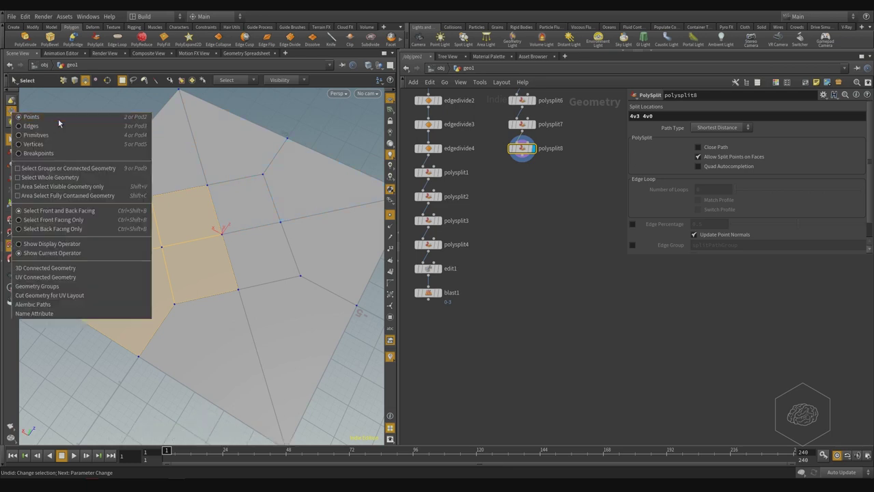
{"action": "left_click", "coordinate": [58, 118]}
{"action": "left_click_drag", "start_coordinate": [198, 224], "coordinate": [144, 263]}
{"action": "left_click_drag", "start_coordinate": [224, 159], "coordinate": [196, 208], "text": "shift"}
{"action": "left_click_drag", "start_coordinate": [285, 201], "coordinate": [265, 236], "text": "shift"}
{"action": "left_click_drag", "start_coordinate": [250, 273], "coordinate": [226, 318], "text": "shift"}
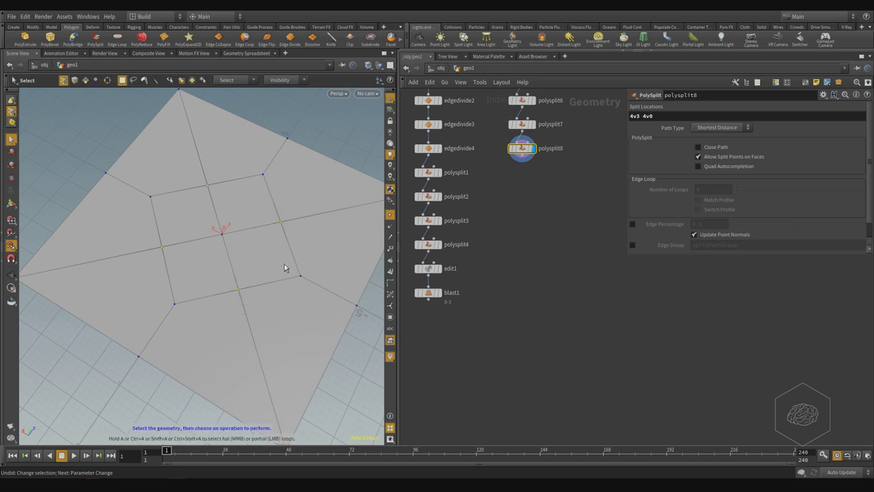
Scale the selected midpoints outward by 1.48359 in X and Z to form an octagon in the second branch
{"action": "key", "text": "r"}
{"action": "left_click_drag", "start_coordinate": [241, 270], "coordinate": [247, 286]}
{"action": "key", "text": "h"}
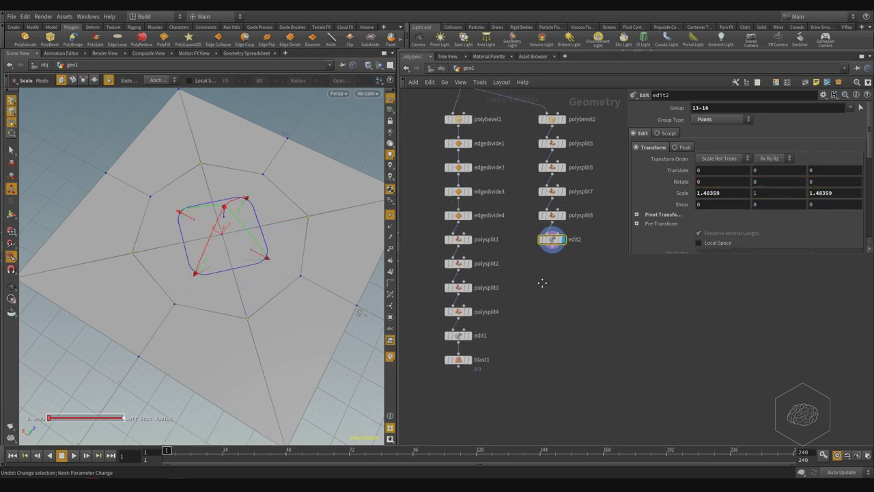
Compare the node chains of the two branches, from the Edge Divide and PolySplit nodes to the Edit nodes
{"action": "left_click_drag", "start_coordinate": [609, 188], "coordinate": [526, 337]}
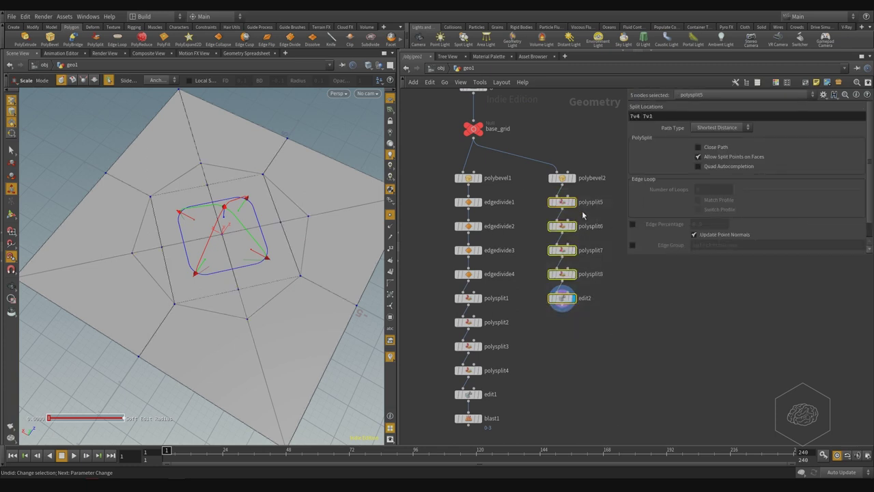
{"action": "left_click", "coordinate": [615, 244]}
{"action": "left_click_drag", "start_coordinate": [616, 195], "coordinate": [550, 356]}
{"action": "middle_click_drag", "start_coordinate": [596, 384], "coordinate": [607, 322]}
{"action": "left_click_drag", "start_coordinate": [540, 130], "coordinate": [459, 226]}
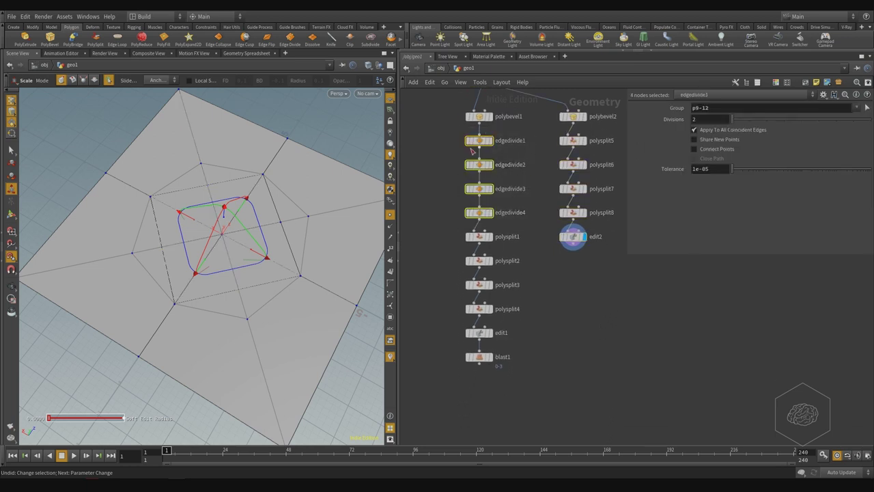
{"action": "left_click_drag", "start_coordinate": [539, 130], "coordinate": [455, 342]}
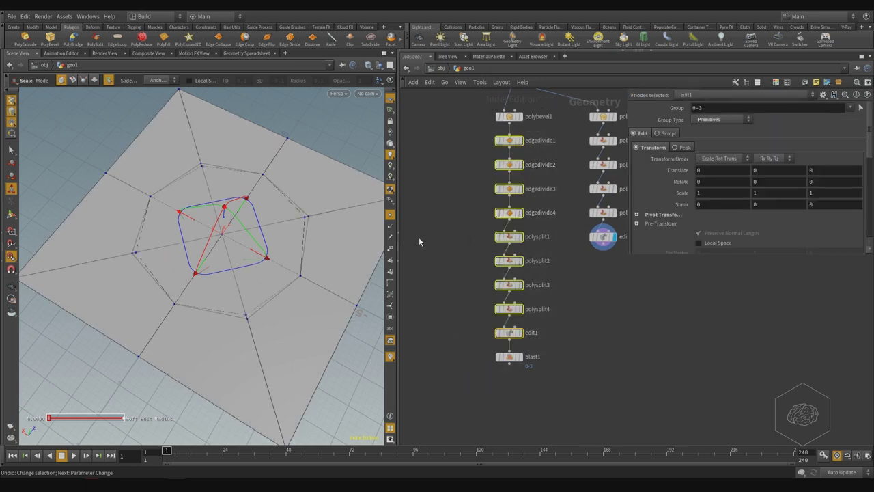
{"action": "middle_click_drag", "start_coordinate": [653, 327], "coordinate": [558, 334]}
{"action": "left_click", "coordinate": [556, 335]}
{"action": "middle_click_drag", "start_coordinate": [538, 279], "coordinate": [560, 293]}
Select the four faces inside the second branch's octagon and delete them to open a hole
{"action": "left_click_drag", "start_coordinate": [593, 247], "coordinate": [550, 276]}
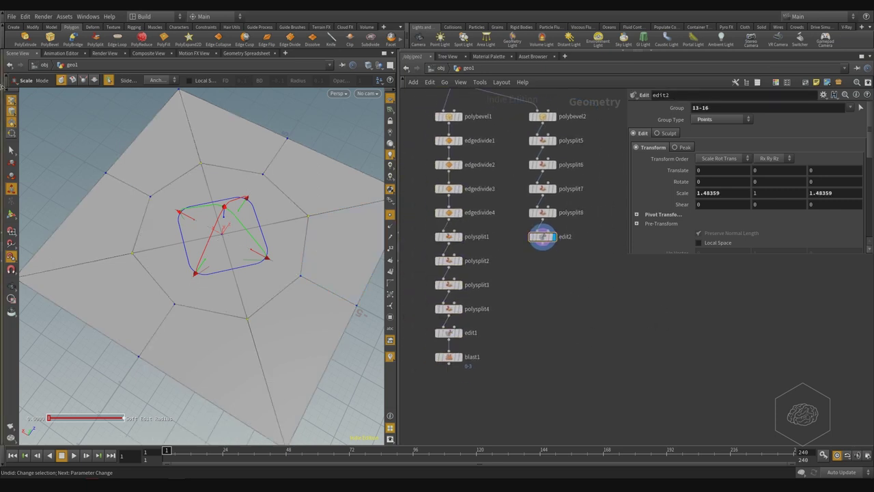
{"action": "left_click", "coordinate": [11, 164]}
{"action": "left_click", "coordinate": [184, 188]}
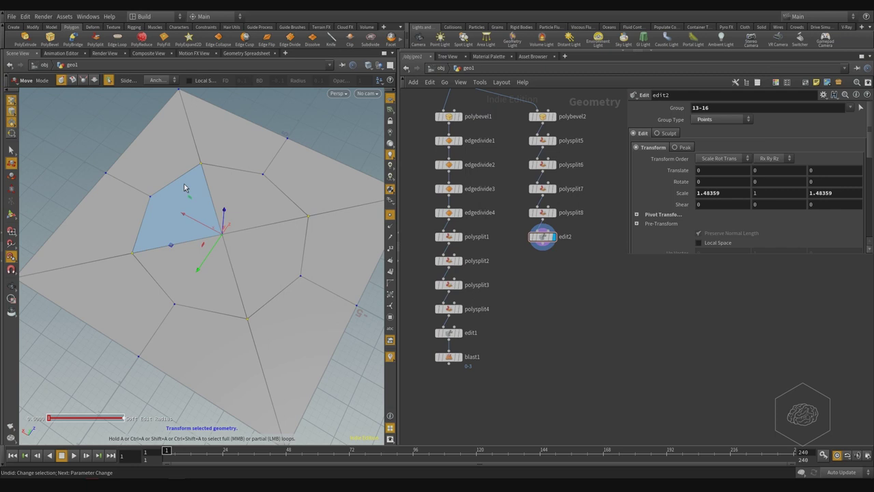
{"action": "left_click", "coordinate": [244, 188]}
{"action": "left_click", "coordinate": [184, 227], "text": "shift"}
{"action": "left_click", "coordinate": [192, 274], "text": "shift"}
{"action": "left_click", "coordinate": [254, 271], "text": "shift"}
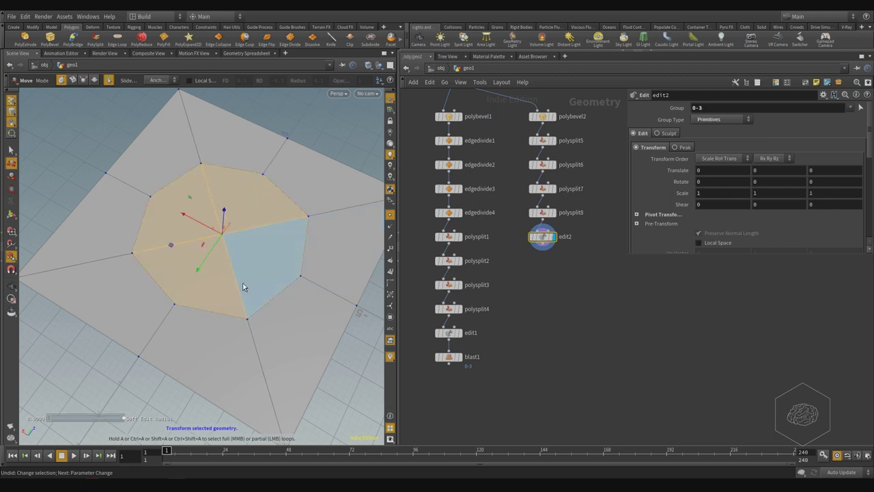
{"action": "key", "text": "Delete"}
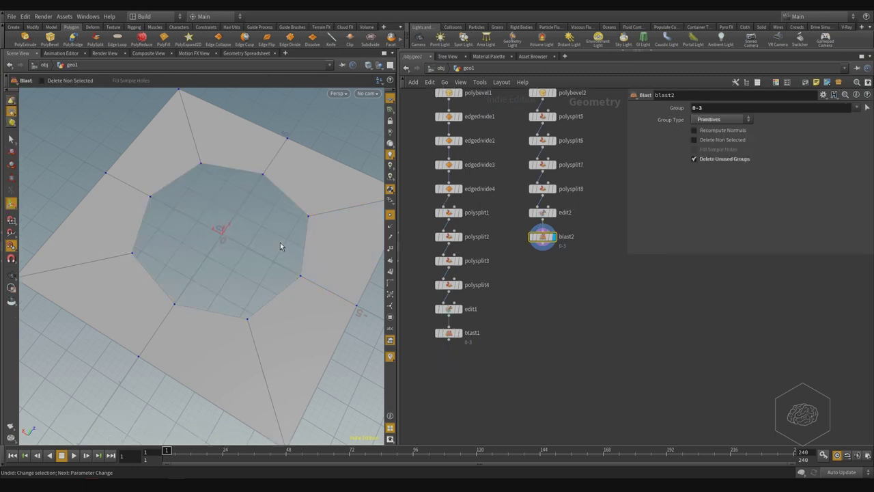
Compare the octagonal holes of both branches, switching the display to the first branch's final Blast node
{"action": "key", "text": "h"}
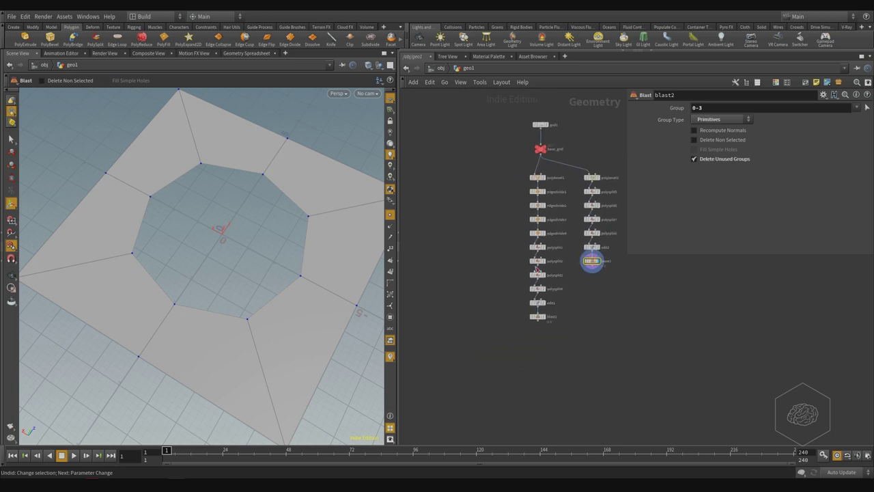
{"action": "middle_click_drag", "start_coordinate": [450, 172], "coordinate": [456, 207]}
{"action": "left_click_drag", "start_coordinate": [283, 224], "coordinate": [239, 165], "text": "alt"}
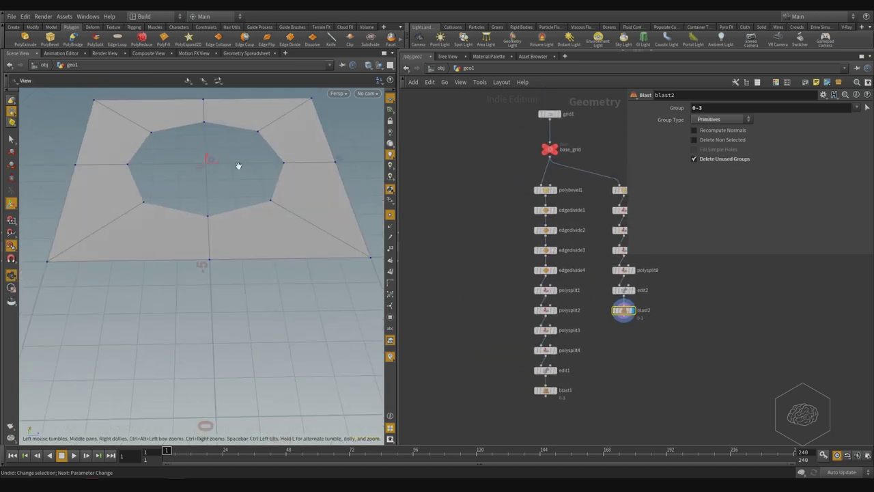
{"action": "middle_click_drag", "start_coordinate": [209, 170], "coordinate": [218, 210], "text": "alt"}
{"action": "middle_click_drag", "start_coordinate": [711, 380], "coordinate": [665, 290]}
{"action": "middle_click_drag", "start_coordinate": [489, 314], "coordinate": [482, 239]}
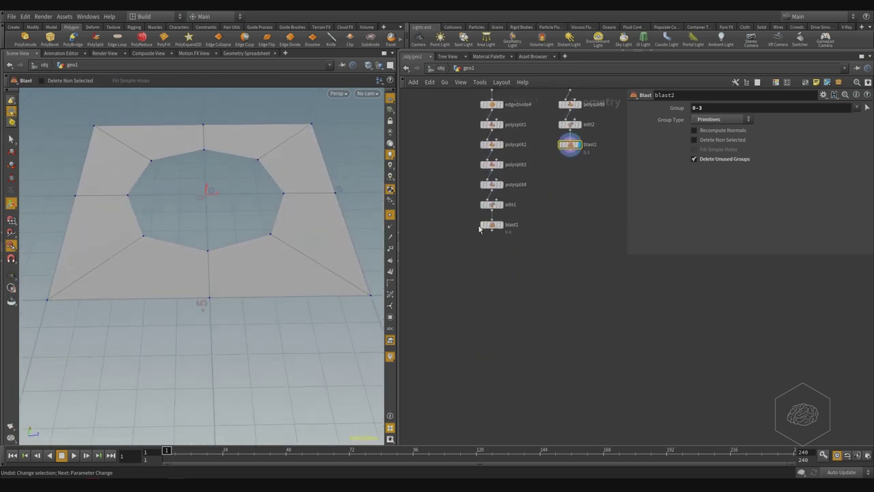
{"action": "middle_click_drag", "start_coordinate": [522, 293], "coordinate": [544, 301]}
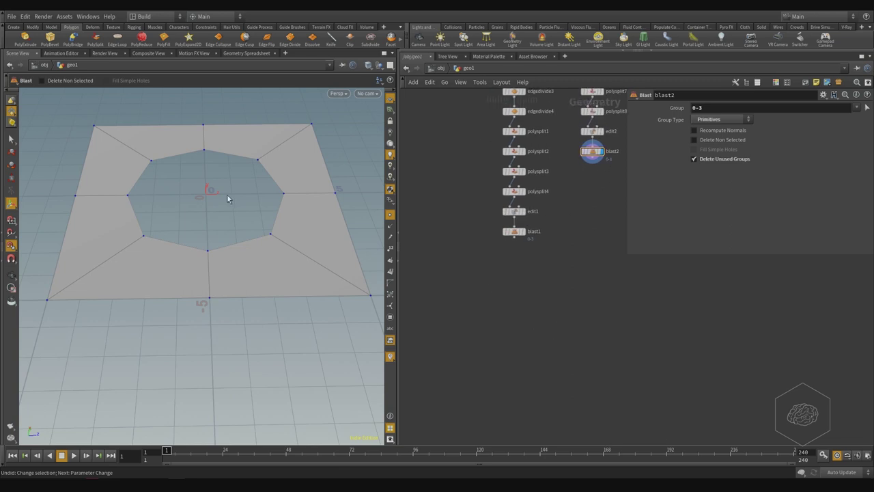
{"action": "left_click", "coordinate": [523, 234]}
{"action": "left_click", "coordinate": [519, 233]}
Add an unconnected Subdivide node and an unconnected Smooth node below the two branches
{"action": "key", "text": "Tab"}
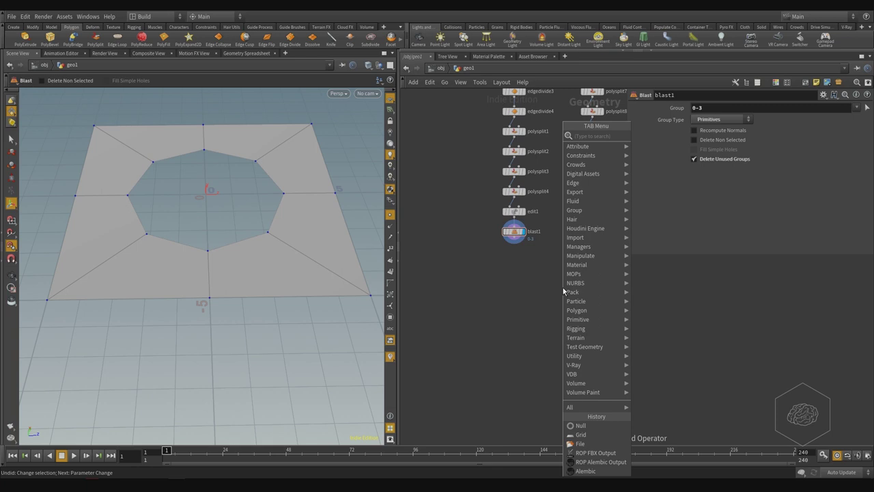
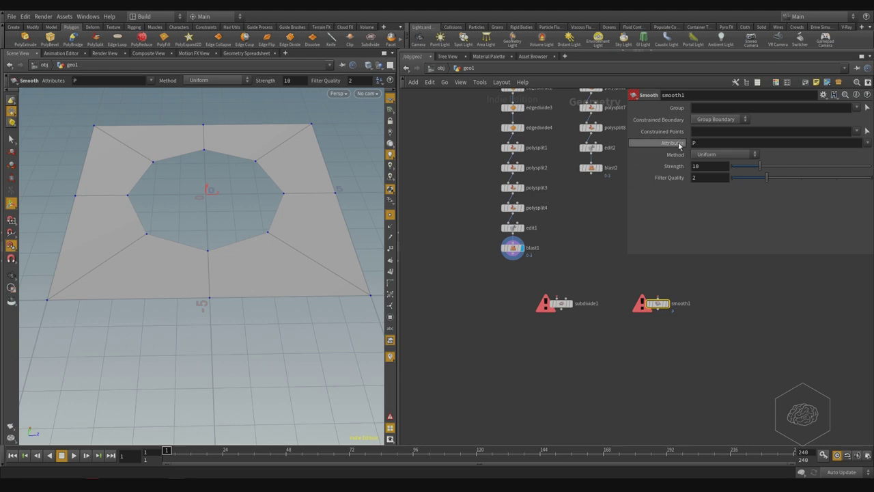
{"action": "mouse_move", "coordinate": [677, 147]}
{"action": "middle_click_drag", "start_coordinate": [578, 236], "coordinate": [555, 313]}
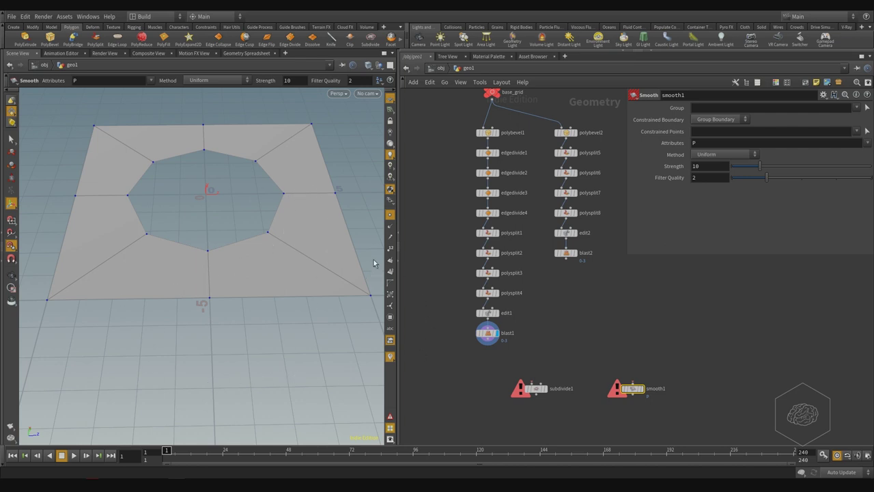
Add a Color node fed by the second branch's final Blast node and display its result
{"action": "middle_click", "coordinate": [565, 138]}
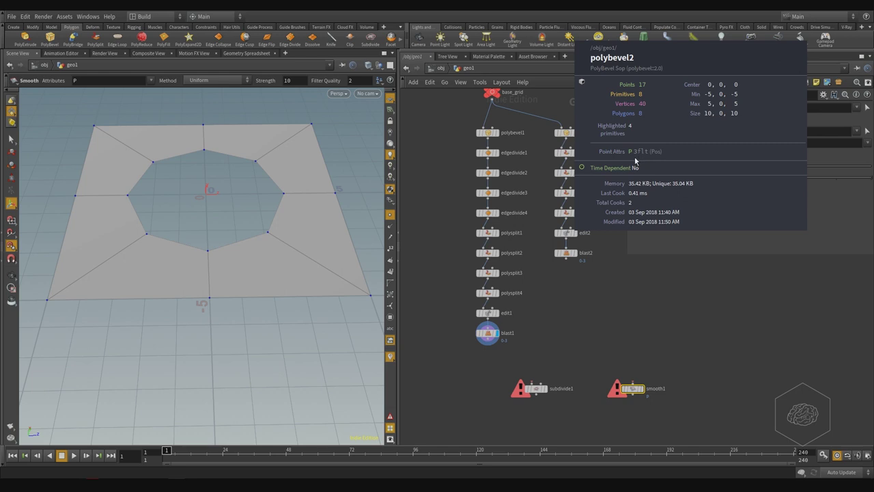
{"action": "key", "text": "Tab"}
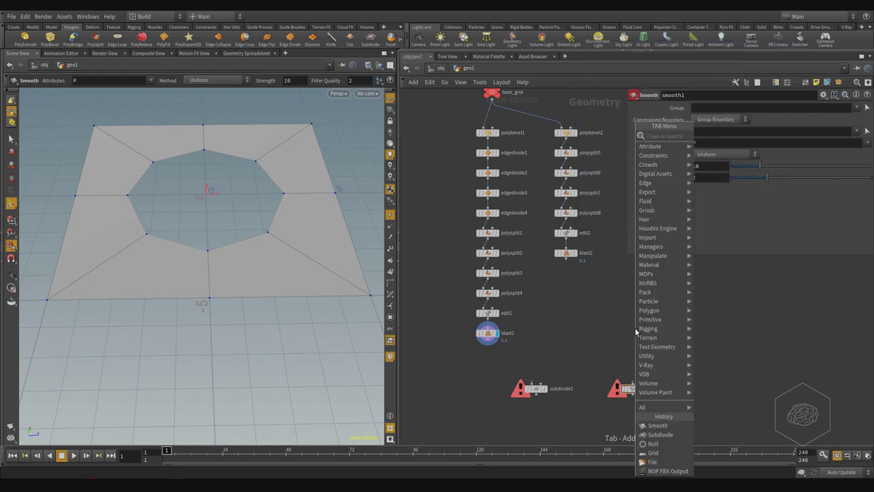
{"action": "type", "text": "cre"}
{"action": "key", "text": "Return"}
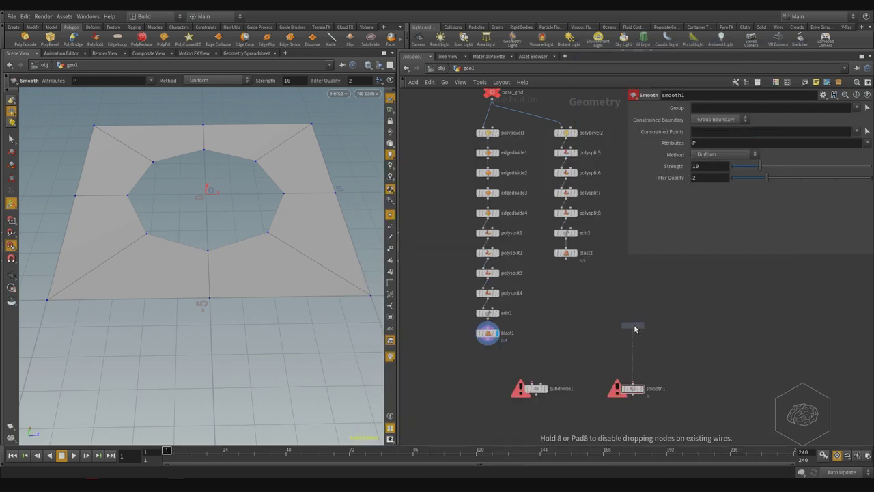
{"action": "left_click", "coordinate": [634, 329]}
{"action": "left_click", "coordinate": [566, 260]}
{"action": "left_click", "coordinate": [631, 318]}
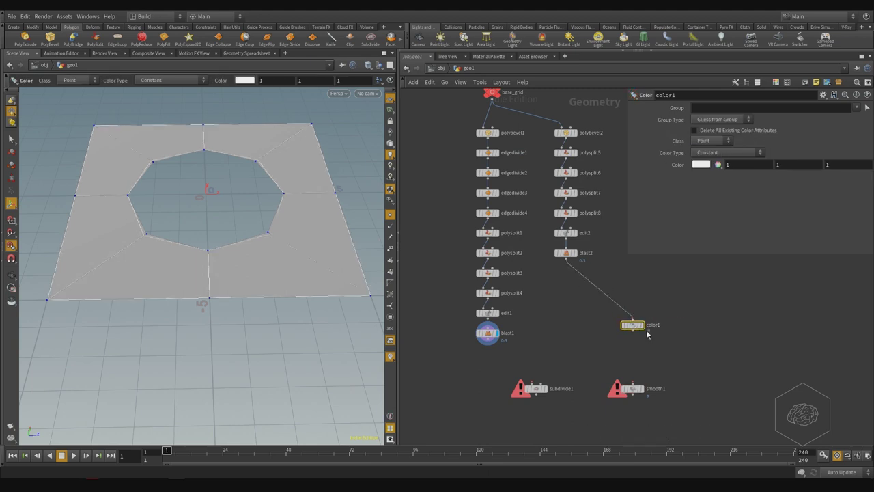
{"action": "left_click", "coordinate": [640, 325]}
Inspect the Color node's info for the point attributes it carries
{"action": "middle_click", "coordinate": [635, 328]}
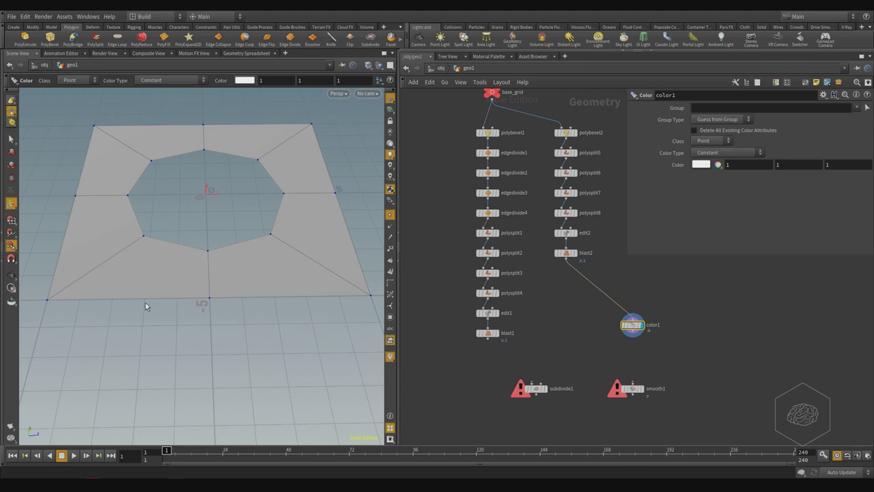
{"action": "middle_click", "coordinate": [632, 328]}
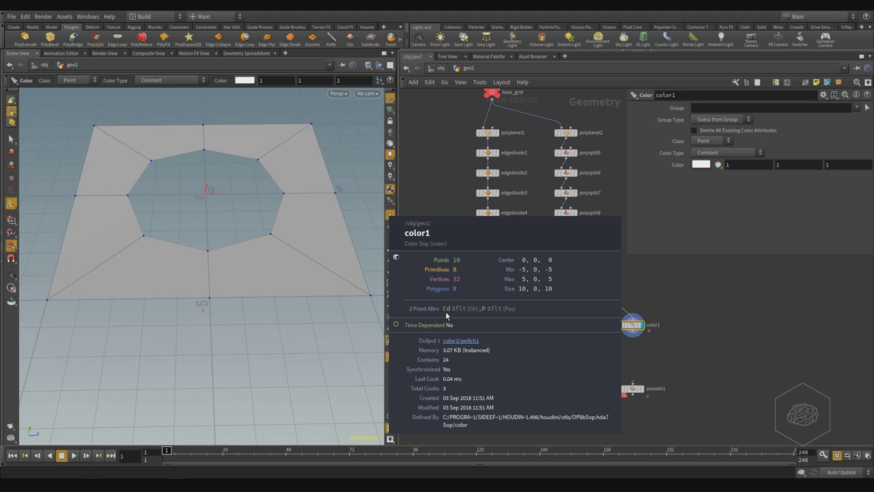
{"action": "middle_click_drag", "start_coordinate": [448, 316], "coordinate": [448, 316]}
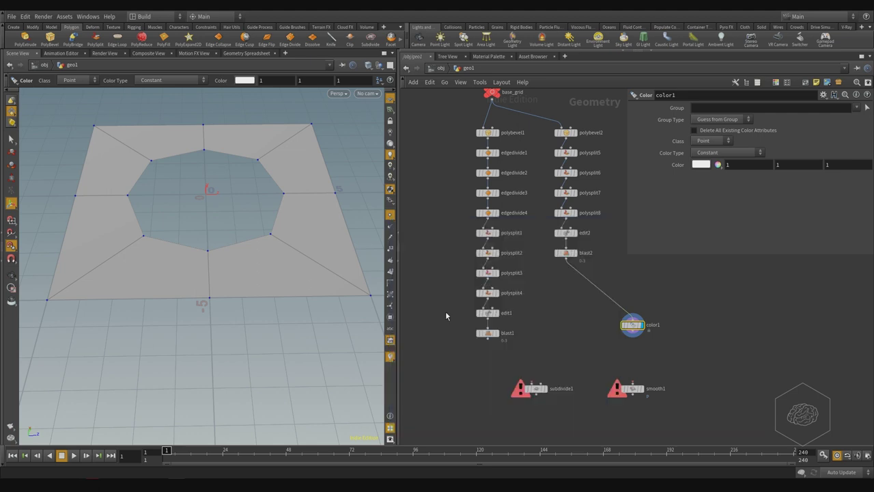
Delete the Color node and show the unconnected Smooth node's parameters
{"action": "left_click_drag", "start_coordinate": [746, 303], "coordinate": [544, 342]}
{"action": "key", "text": "Delete"}
{"action": "left_click", "coordinate": [632, 388]}
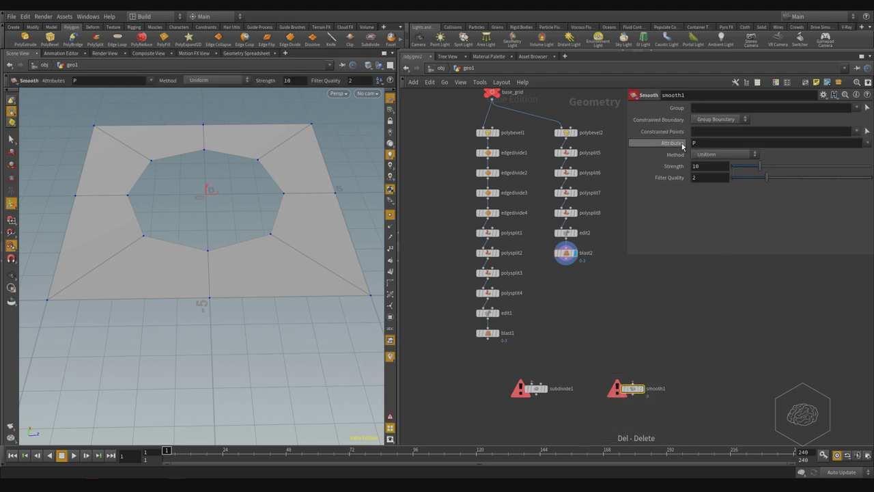
{"action": "mouse_move", "coordinate": [681, 146]}
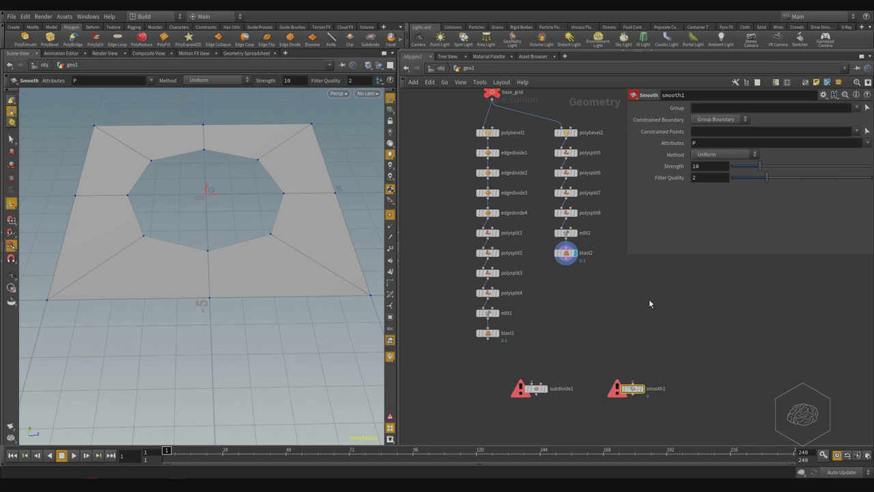
Feed the second branch's Blast node into the Smooth node, display it, and set Strength to 50 and Filter Quality to 4
{"action": "left_click", "coordinate": [632, 383]}
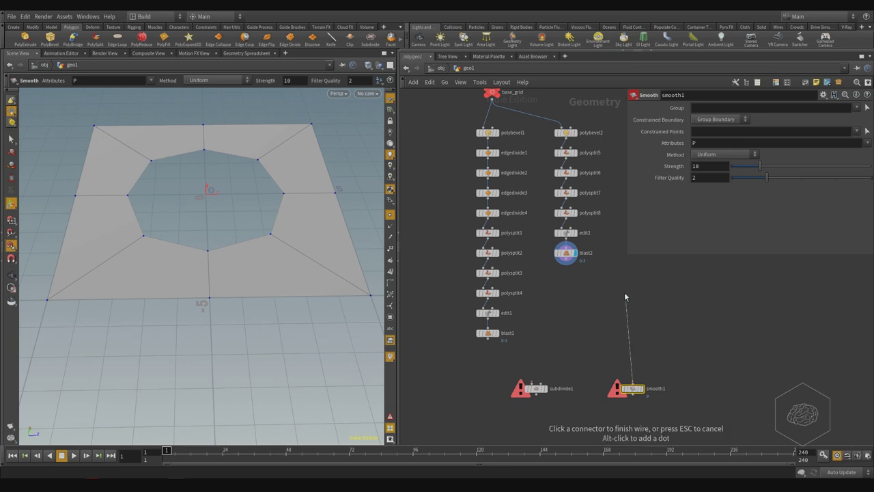
{"action": "left_click", "coordinate": [573, 271]}
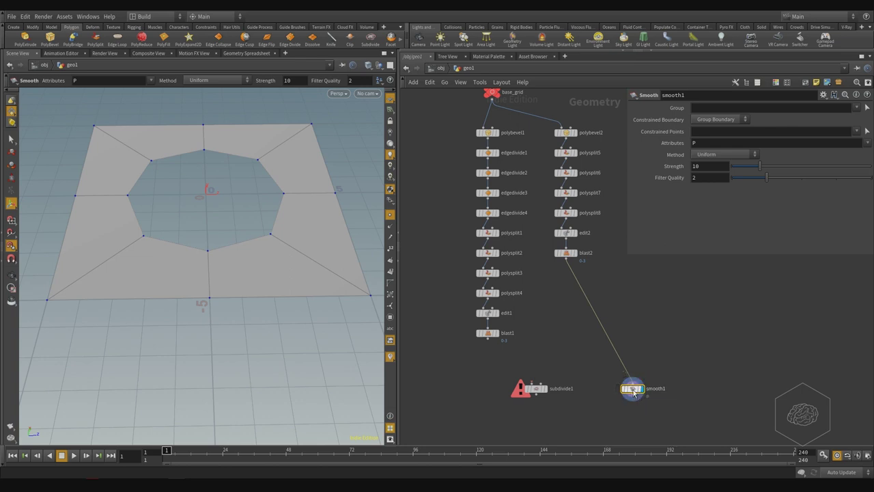
{"action": "left_click_drag", "start_coordinate": [760, 166], "coordinate": [836, 177]}
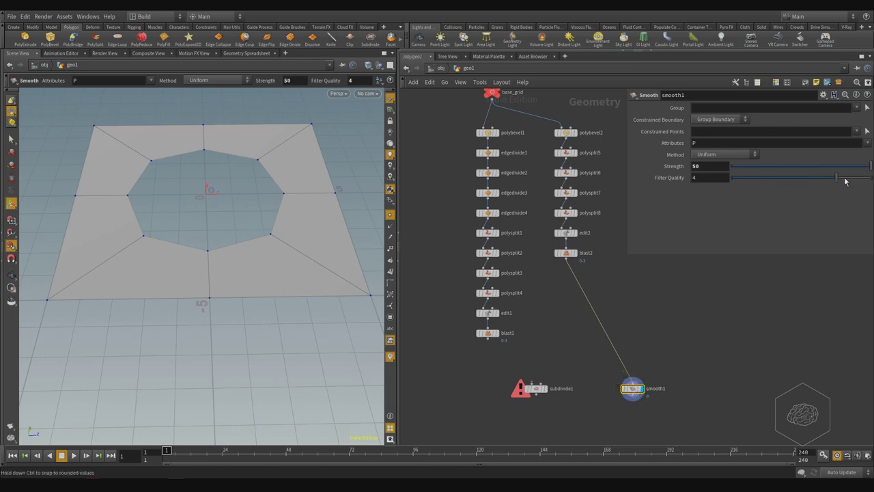
Try the Scale-Dominant method on the Smooth node, and delete the node
{"action": "left_click", "coordinate": [722, 122]}
{"action": "left_click", "coordinate": [715, 144]}
{"action": "left_click", "coordinate": [707, 156]}
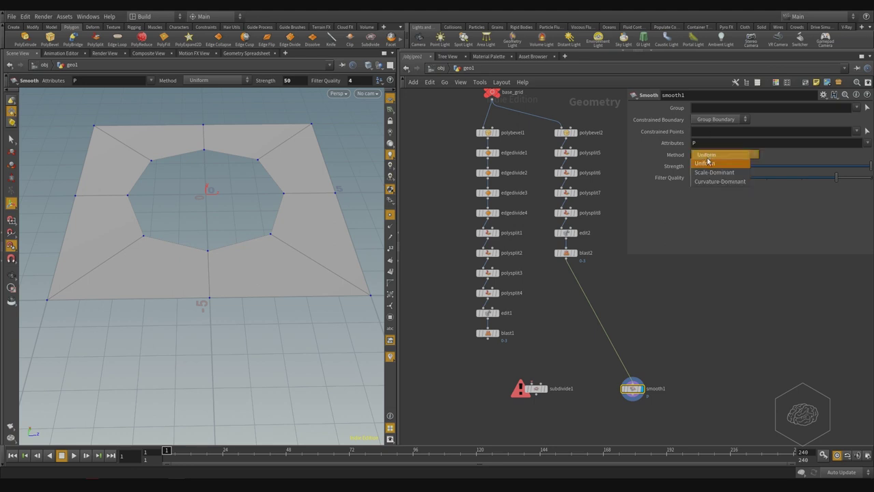
{"action": "left_click", "coordinate": [714, 172]}
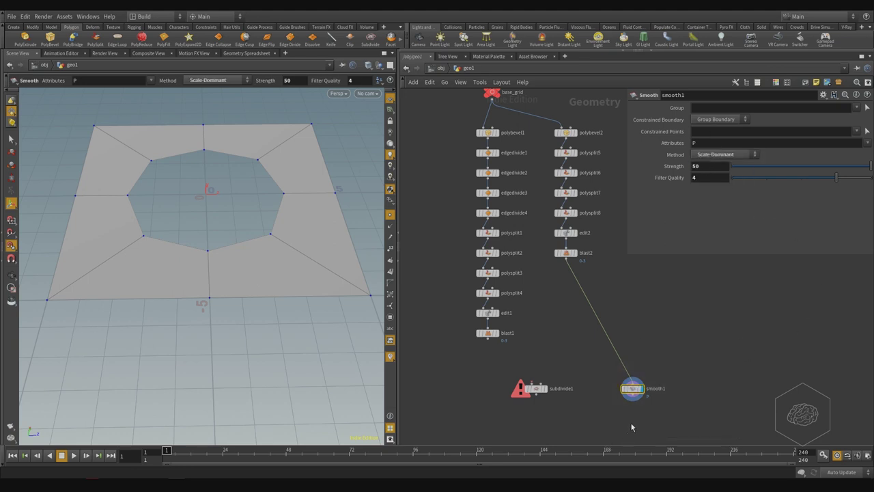
{"action": "key", "text": "Delete"}
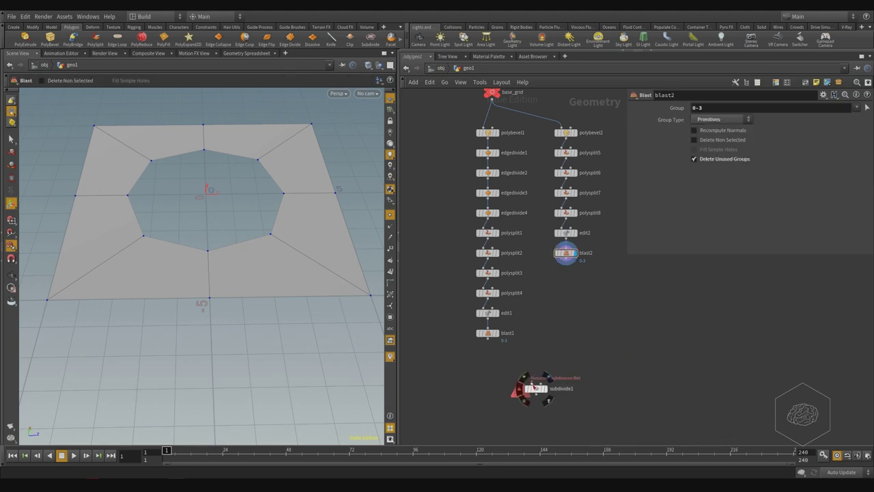
Connect the second branch's Blast node to the Subdivide node's first input and display the subdivided plane
{"action": "left_click", "coordinate": [532, 384]}
{"action": "left_click", "coordinate": [586, 262]}
{"action": "left_click", "coordinate": [537, 389]}
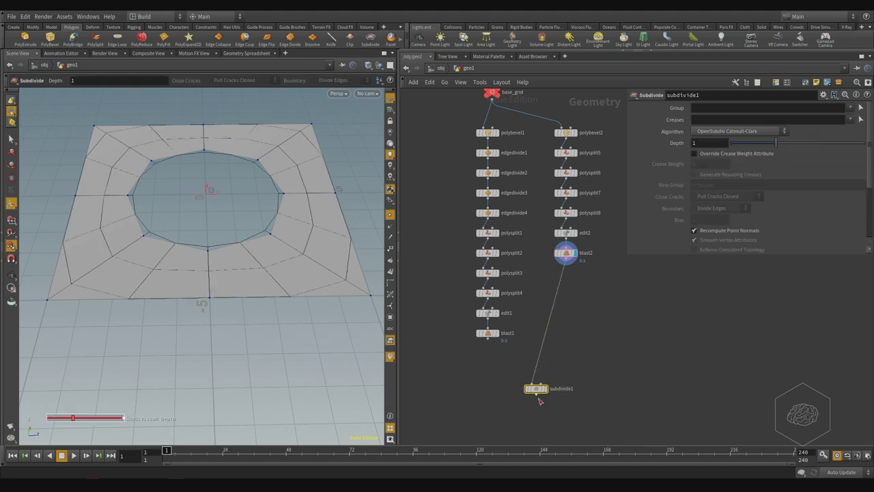
{"action": "left_click", "coordinate": [545, 389]}
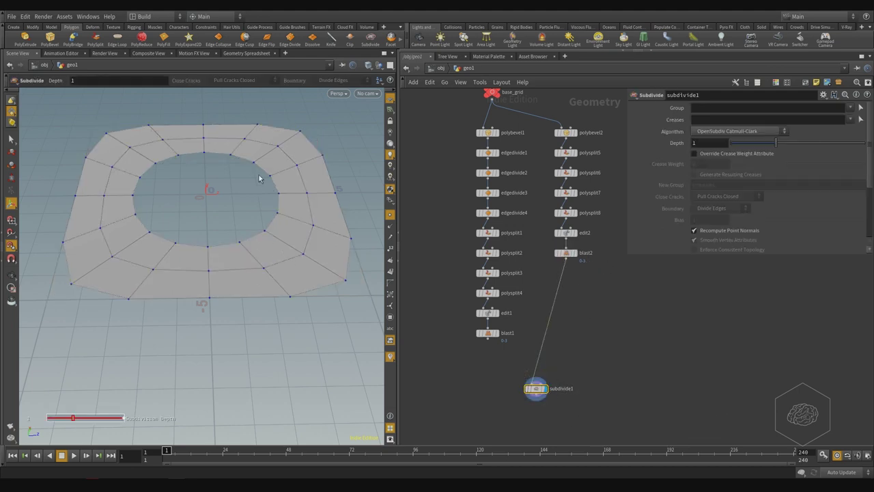
{"action": "left_click_drag", "start_coordinate": [289, 209], "coordinate": [230, 171], "text": "alt"}
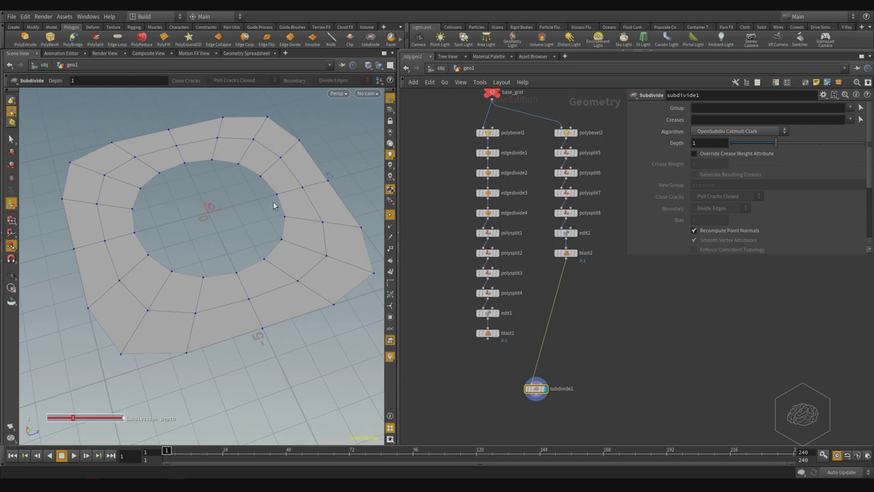
Set the Subdivide node's depth to 2
{"action": "left_click", "coordinate": [709, 144]}
{"action": "type", "text": "2"}
{"action": "key", "text": "Return"}
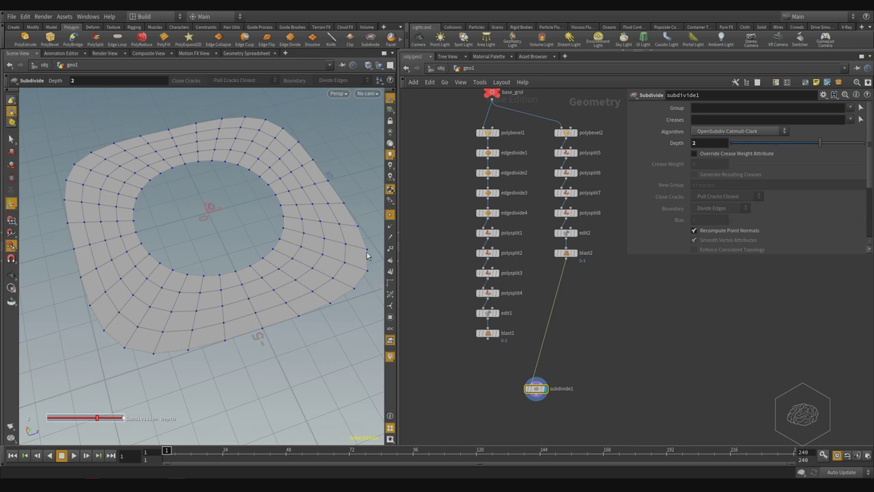
{"action": "middle_click_drag", "start_coordinate": [374, 223], "coordinate": [307, 211]}
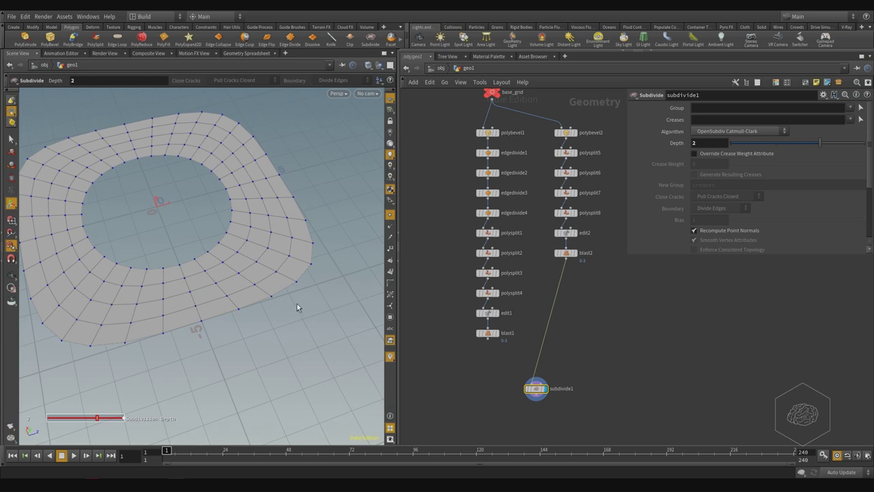
Compare the subdivided holes by rewiring the Subdivide input between the two branches' Blast nodes, ending on the first branch
{"action": "middle_click_drag", "start_coordinate": [657, 351], "coordinate": [714, 329]}
{"action": "scroll", "coordinate": [567, 348], "scroll_direction": "up", "scroll_amount": 3}
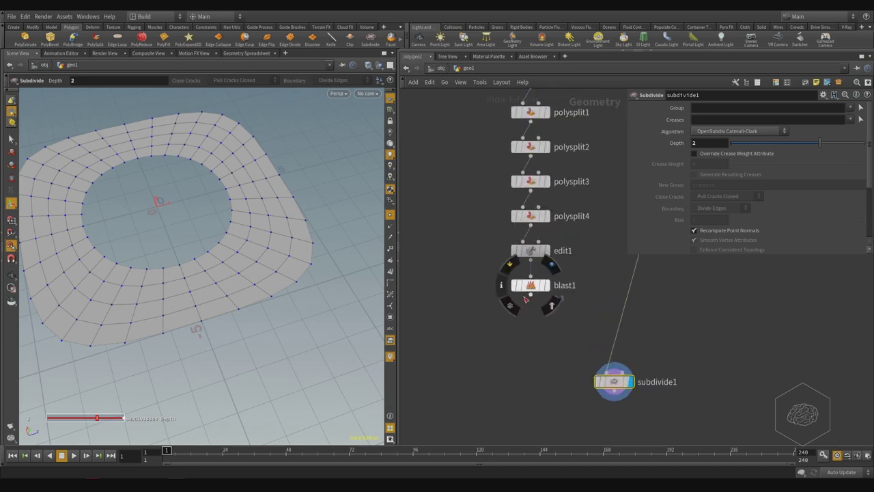
{"action": "left_click", "coordinate": [530, 295]}
{"action": "left_click", "coordinate": [588, 353]}
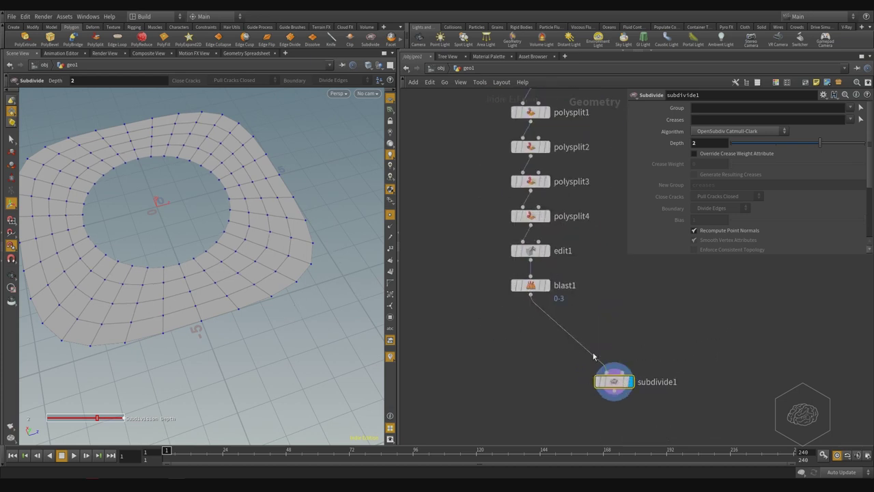
{"action": "middle_click_drag", "start_coordinate": [675, 349], "coordinate": [612, 354]}
{"action": "scroll", "coordinate": [555, 315], "scroll_direction": "down", "scroll_amount": 2}
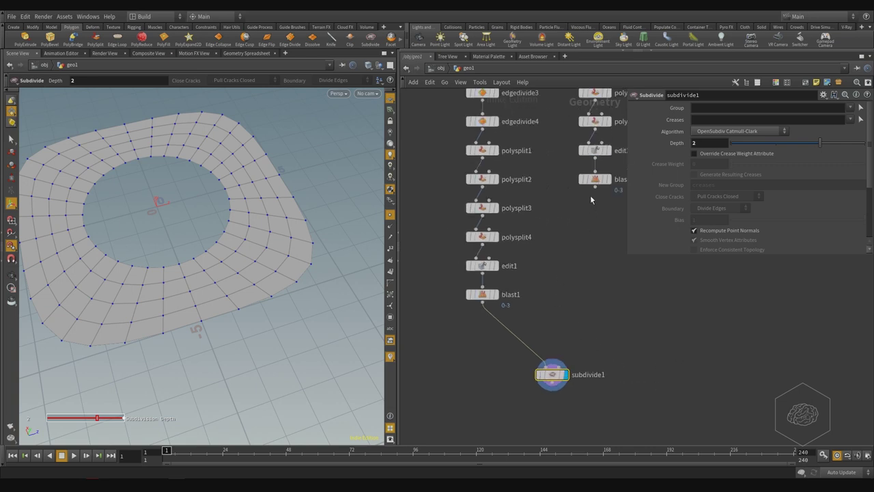
{"action": "left_click", "coordinate": [594, 186]}
{"action": "left_click", "coordinate": [528, 367]}
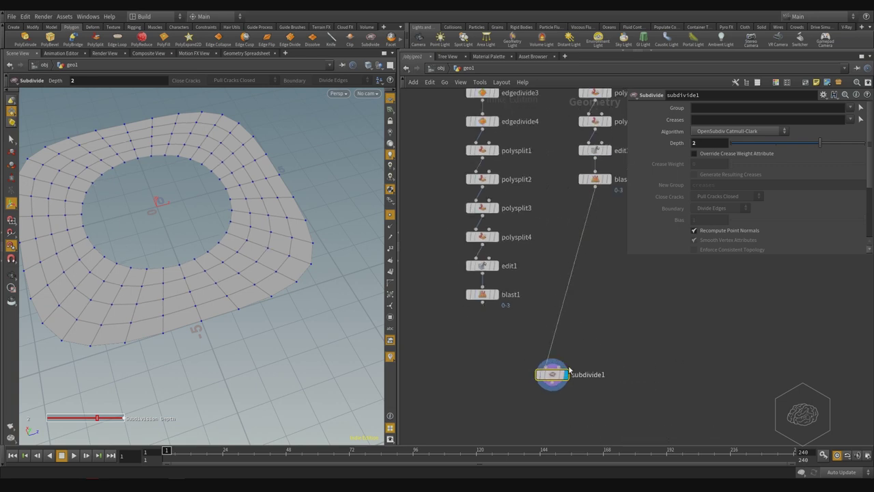
{"action": "left_click", "coordinate": [482, 303]}
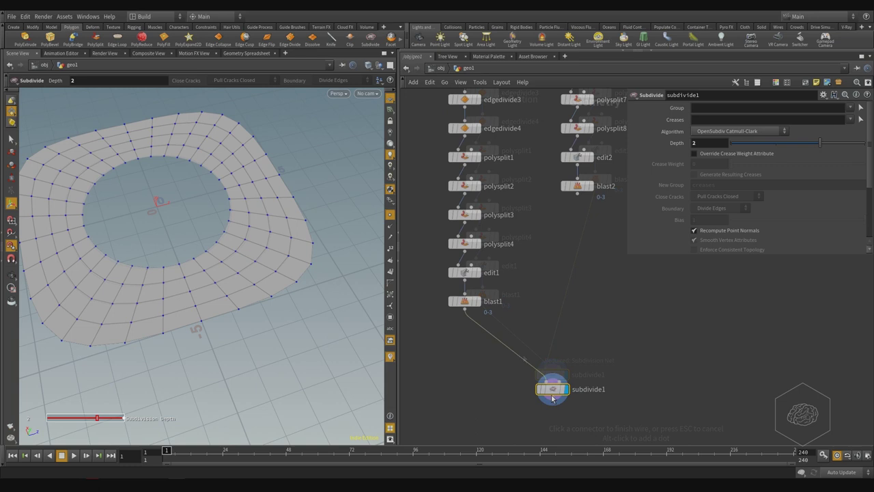
{"action": "left_click_drag", "start_coordinate": [552, 398], "coordinate": [572, 417]}
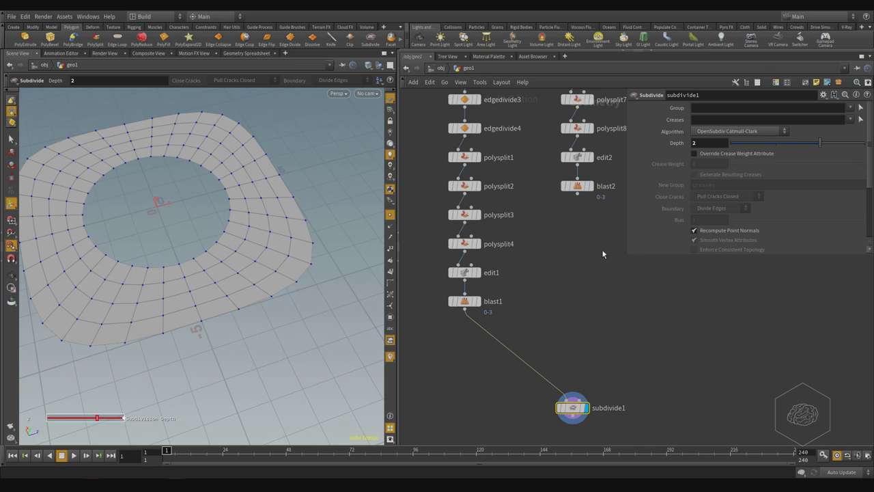
Add a Switch node, wire its output into the Subdivide node's first input, and place it just above Subdivide
{"action": "middle_click_drag", "start_coordinate": [567, 284], "coordinate": [559, 262]}
{"action": "key", "text": "Tab"}
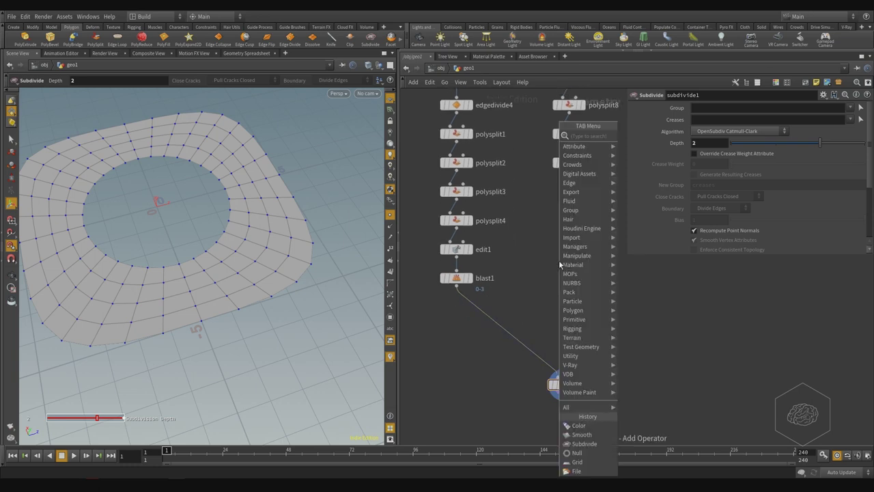
{"action": "type", "text": "swi"}
{"action": "key", "text": "Return"}
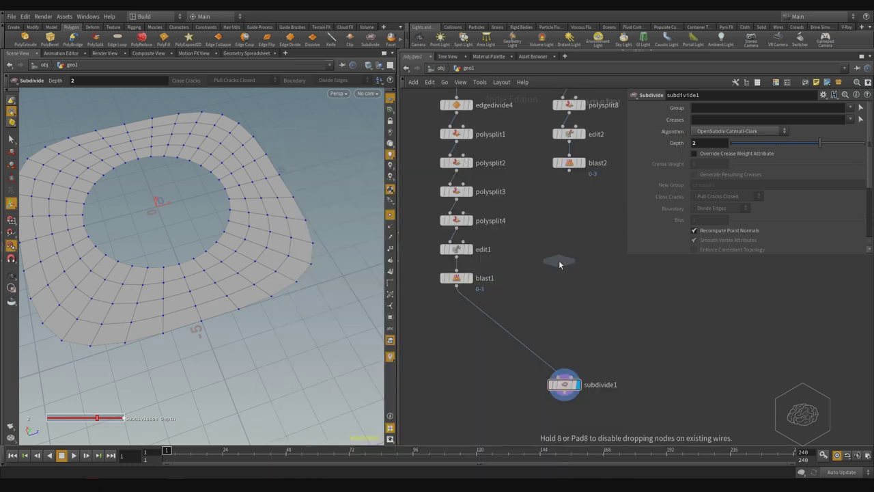
{"action": "left_click", "coordinate": [567, 280]}
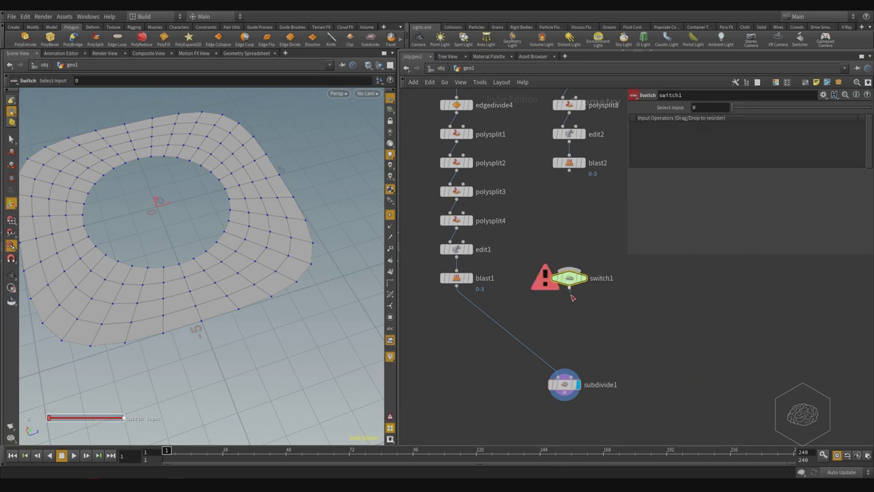
{"action": "left_click", "coordinate": [569, 289]}
{"action": "left_click", "coordinate": [564, 373]}
{"action": "mouse_move", "coordinate": [568, 277]}
{"action": "left_mouse_down"}
{"action": "mouse_move", "coordinate": [548, 312]}
{"action": "mouse_move", "coordinate": [554, 348]}
{"action": "mouse_move", "coordinate": [565, 348]}
{"action": "left_mouse_up"}
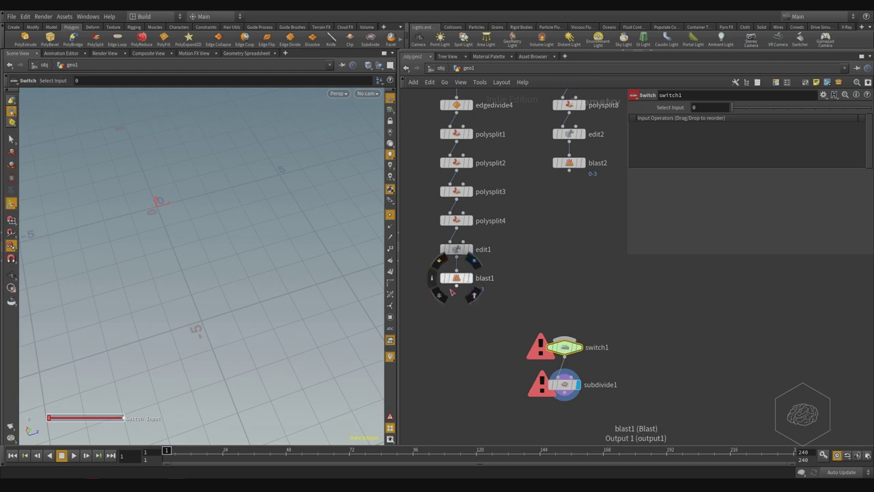
Connect the first branch's Blast node and the second branch's Blast node, in that order, to the Switch node's input
{"action": "left_click", "coordinate": [451, 292]}
{"action": "left_click", "coordinate": [564, 339]}
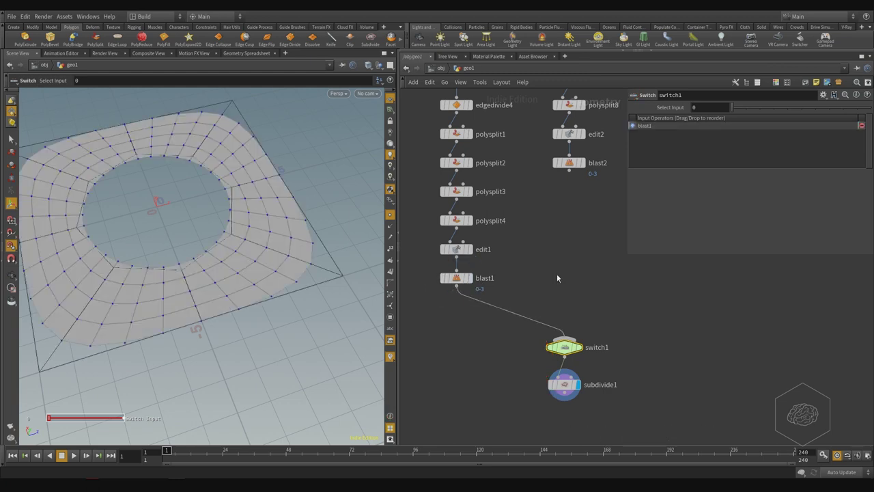
{"action": "left_click", "coordinate": [568, 171]}
{"action": "left_click", "coordinate": [574, 322]}
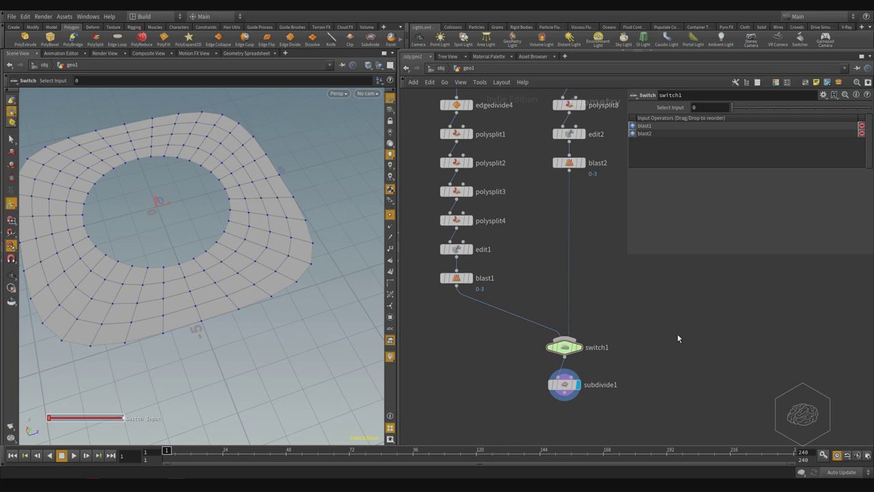
{"action": "scroll", "coordinate": [524, 369], "scroll_direction": "up", "scroll_amount": 3}
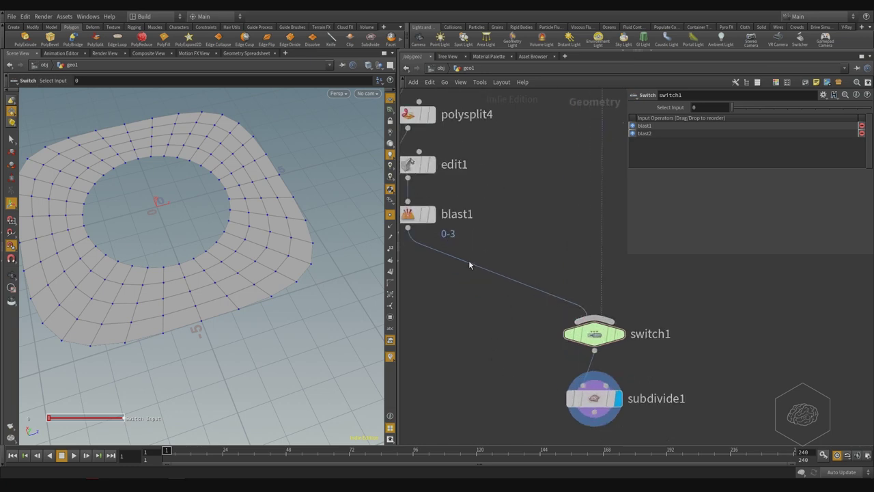
{"action": "scroll", "coordinate": [607, 311], "scroll_direction": "up", "scroll_amount": 2}
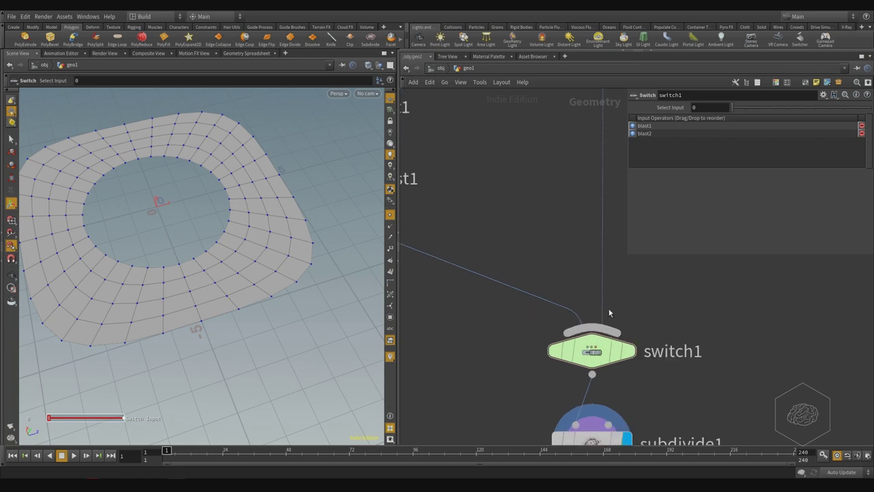
{"action": "scroll", "coordinate": [626, 130], "scroll_direction": "down", "scroll_amount": 5}
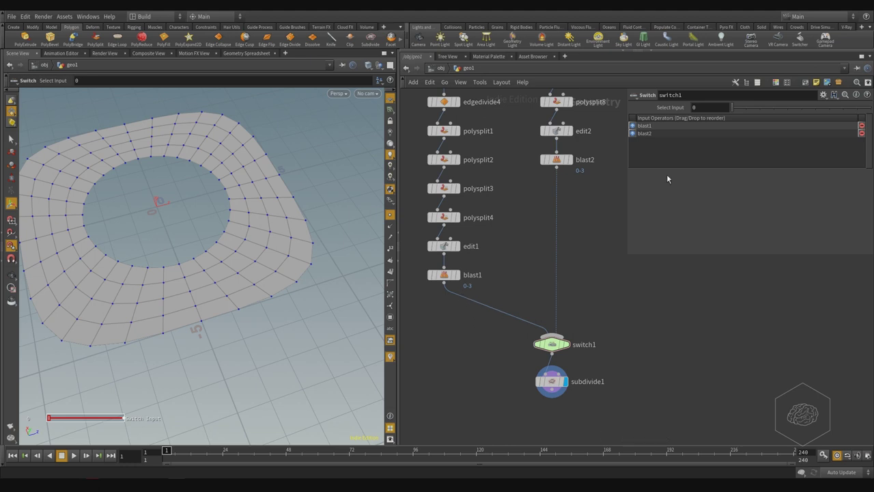
Compare the two subdivided branches by stepping the Switch node's Select Input to 1, 2 and back to 1
{"action": "left_click", "coordinate": [708, 107]}
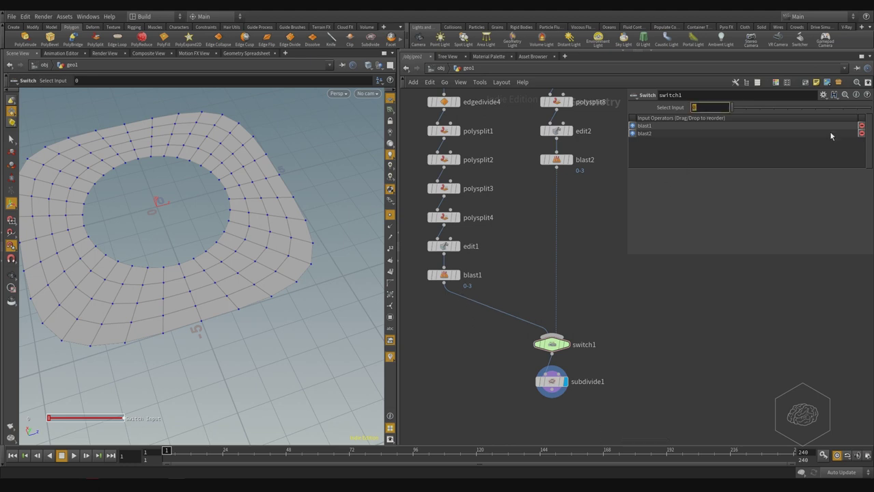
{"action": "left_click", "coordinate": [746, 108]}
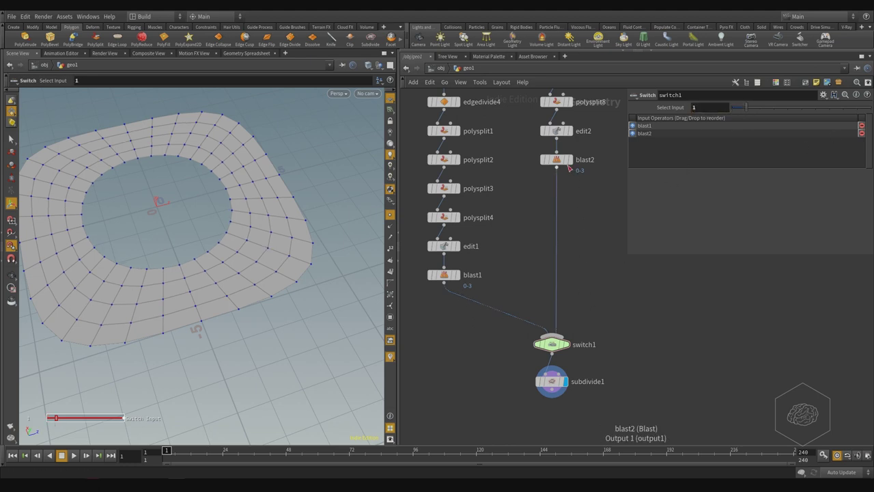
{"action": "left_click_drag", "start_coordinate": [747, 109], "coordinate": [759, 123]}
{"action": "scroll", "coordinate": [561, 332], "scroll_direction": "up", "scroll_amount": 3}
{"action": "scroll", "coordinate": [561, 332], "scroll_direction": "up", "scroll_amount": 2}
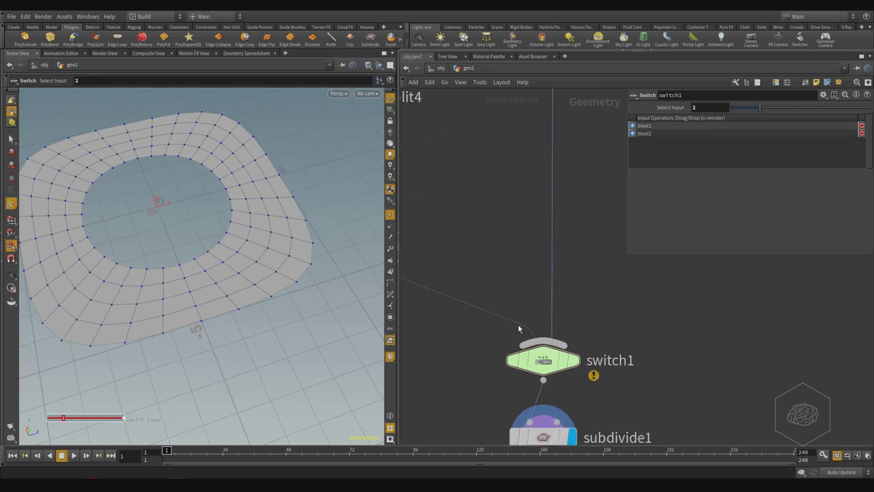
{"action": "mouse_move", "coordinate": [500, 371]}
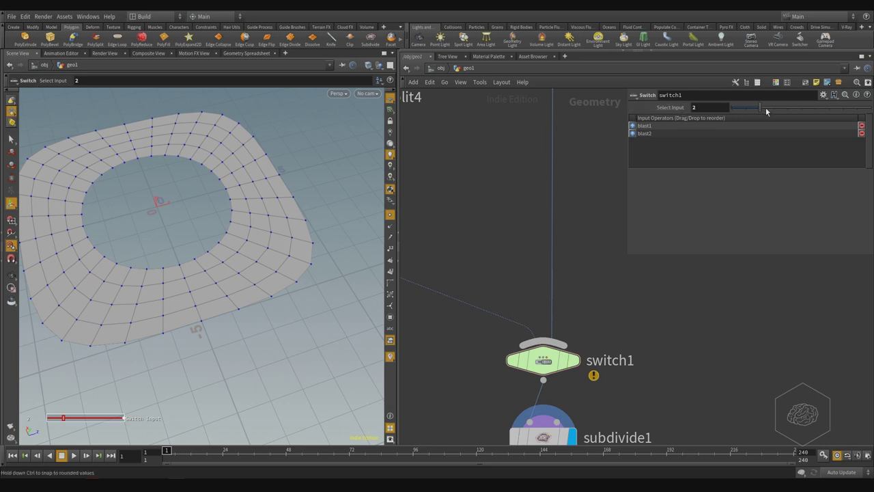
{"action": "mouse_move", "coordinate": [757, 109]}
{"action": "left_mouse_down"}
{"action": "mouse_move", "coordinate": [748, 109]}
{"action": "mouse_move", "coordinate": [778, 110]}
{"action": "mouse_move", "coordinate": [744, 109]}
{"action": "left_mouse_up"}
Add a Box node and a Sphere node beside the Switch node
{"action": "key", "text": "Tab"}
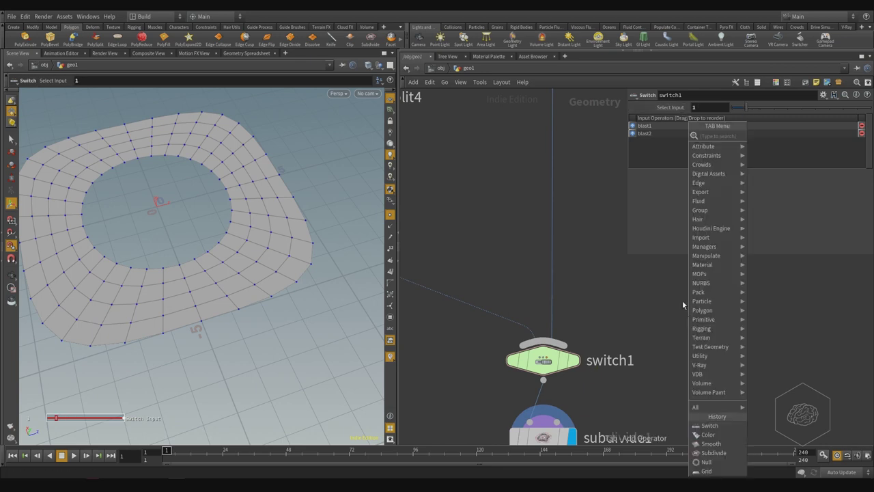
{"action": "type", "text": "box"}
{"action": "key", "text": "Return"}
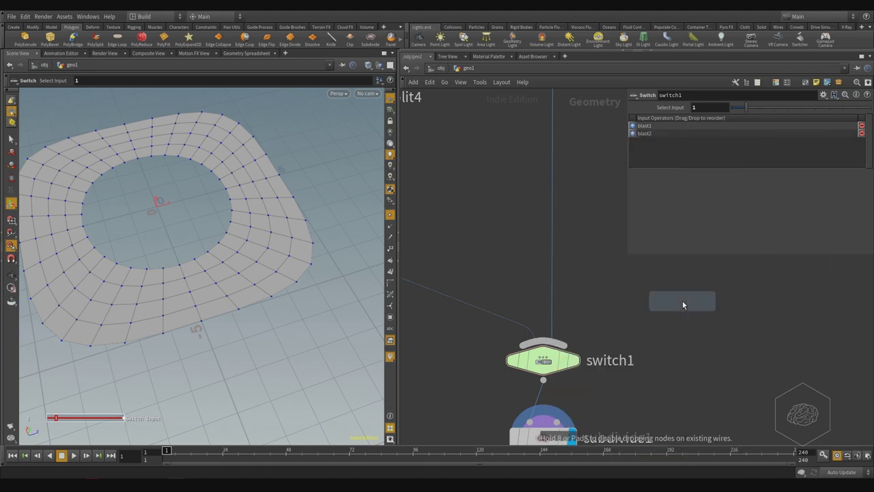
{"action": "left_click", "coordinate": [682, 300]}
{"action": "key", "text": "Tab"}
{"action": "type", "text": "sphe"}
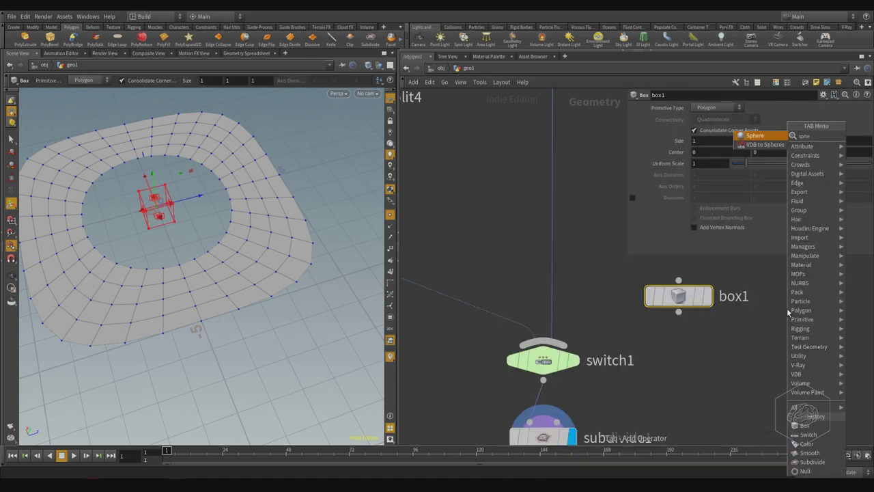
{"action": "key", "text": "Return"}
{"action": "left_click", "coordinate": [788, 312]}
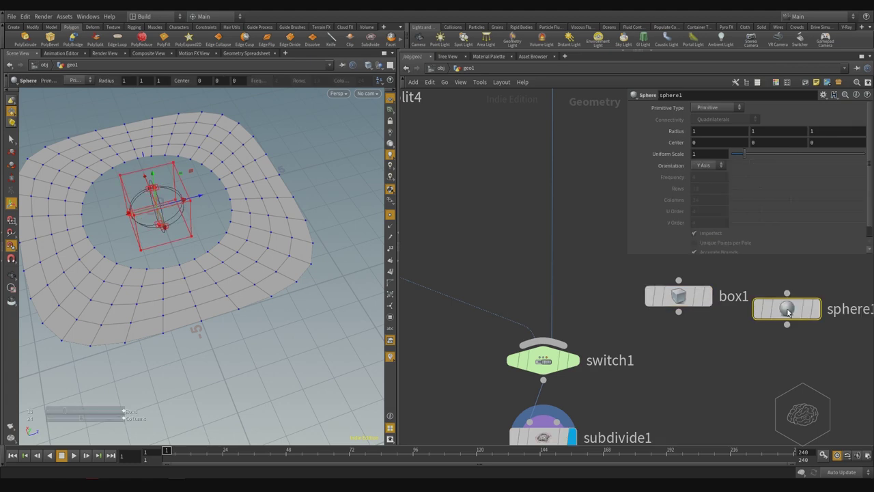
Add a Test Geometry: Pig Head node beside the Sphere node
{"action": "middle_click_drag", "start_coordinate": [783, 372], "coordinate": [717, 383]}
{"action": "key", "text": "Tab"}
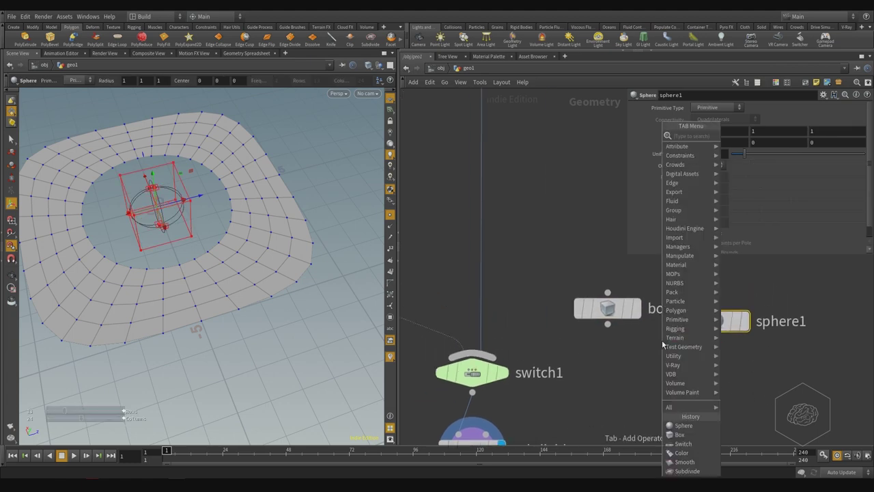
{"action": "mouse_move", "coordinate": [673, 337]}
{"action": "type", "text": "pig"}
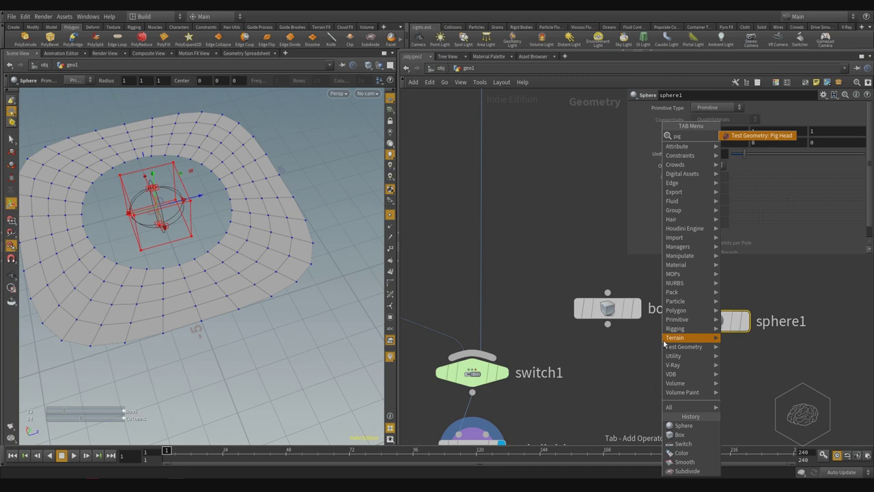
{"action": "key", "text": "Return"}
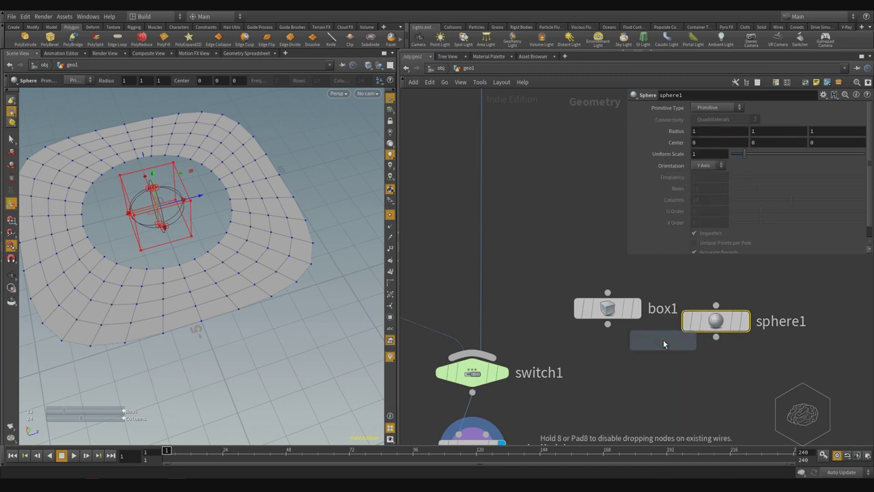
{"action": "left_click", "coordinate": [811, 374]}
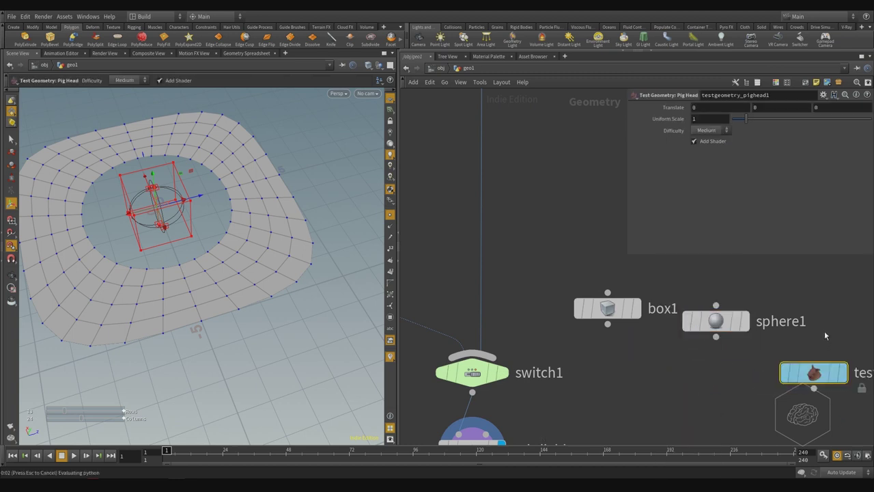
Connect the Box, Sphere and Pig Head nodes to the Switch node's input and spread them out above it
{"action": "left_click_drag", "start_coordinate": [852, 288], "coordinate": [615, 399]}
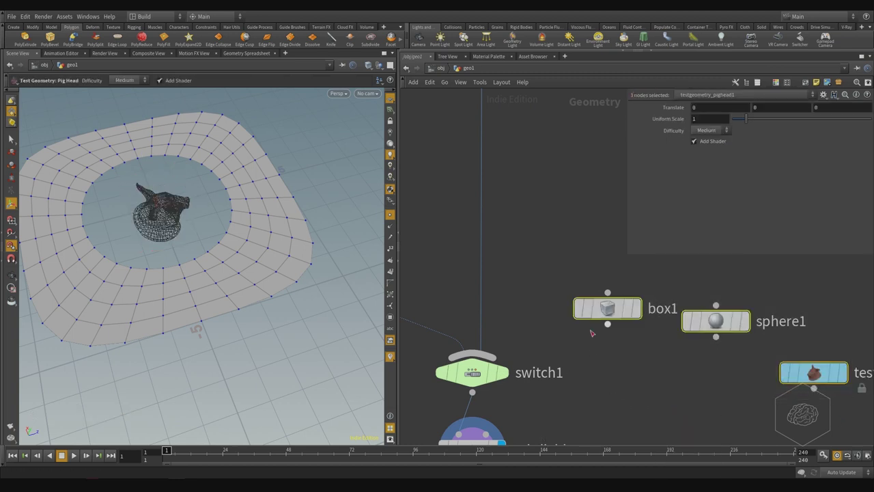
{"action": "left_click", "coordinate": [606, 324]}
{"action": "left_click", "coordinate": [534, 237]}
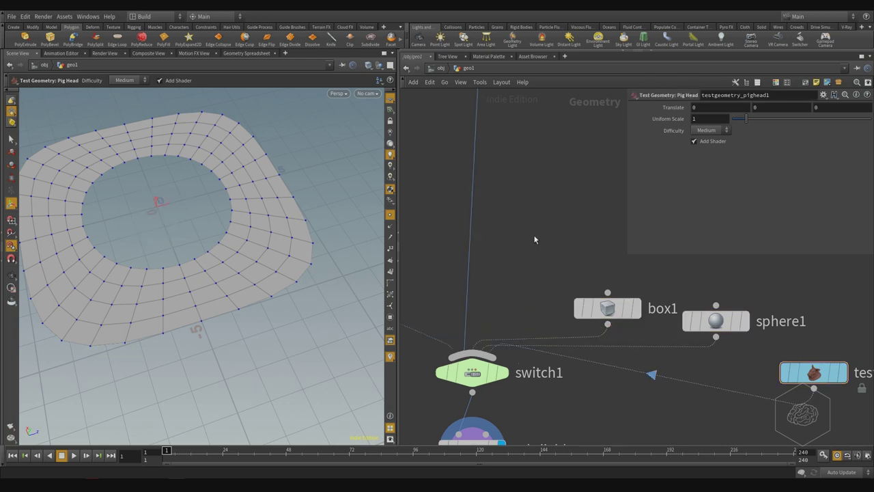
{"action": "left_click_drag", "start_coordinate": [607, 306], "coordinate": [561, 244]}
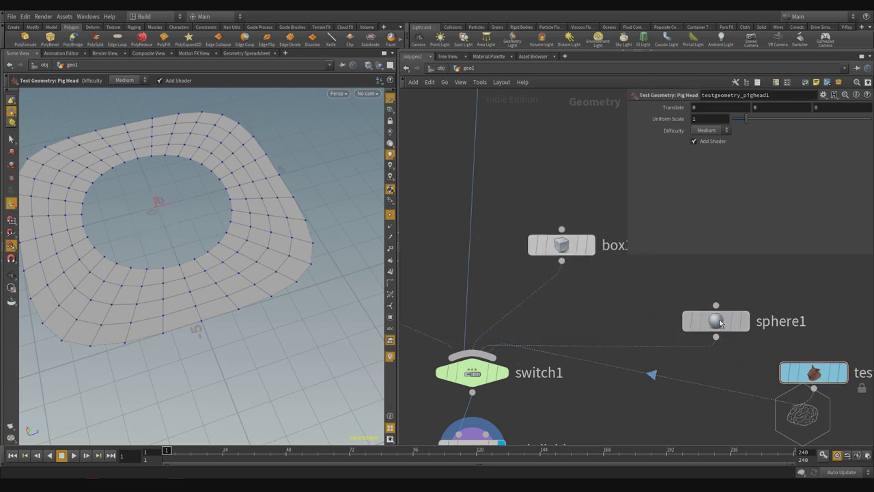
{"action": "left_click_drag", "start_coordinate": [719, 321], "coordinate": [709, 280]}
{"action": "left_click_drag", "start_coordinate": [813, 373], "coordinate": [820, 327]}
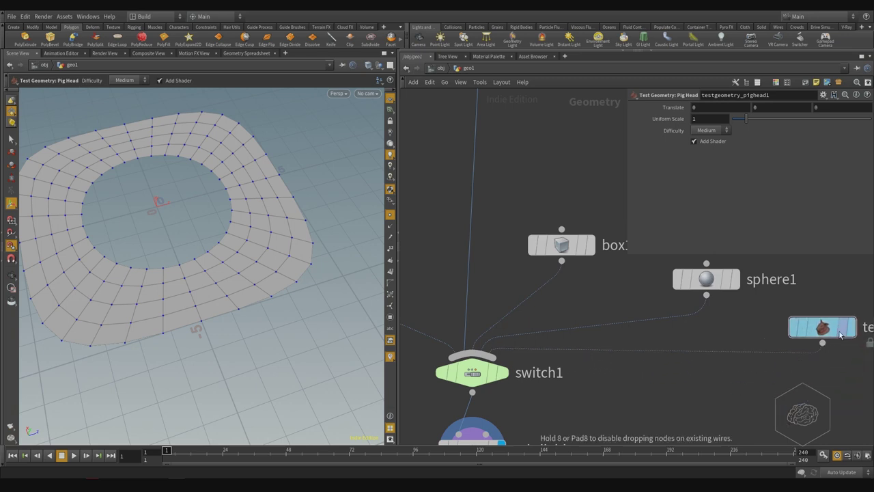
Cycle the Switch node's Select Input up to 4 to preview the added shapes, and reset it to 0
{"action": "left_click", "coordinate": [502, 372]}
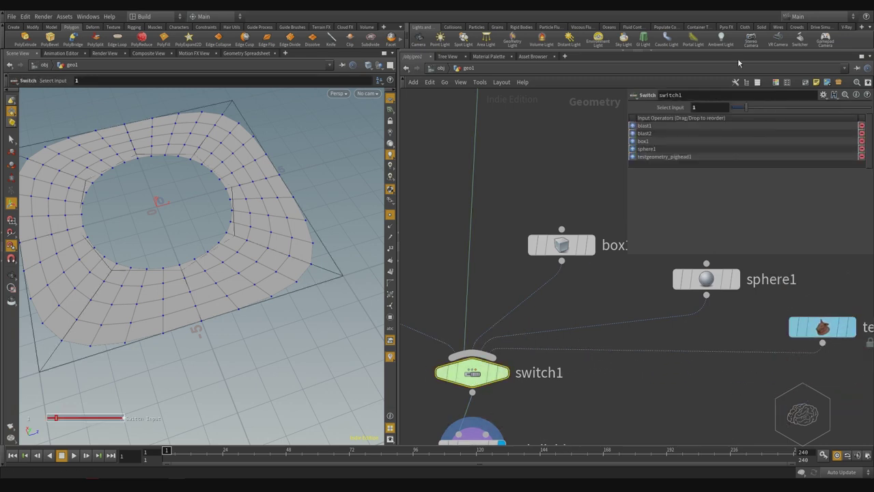
{"action": "left_click_drag", "start_coordinate": [751, 115], "coordinate": [783, 132]}
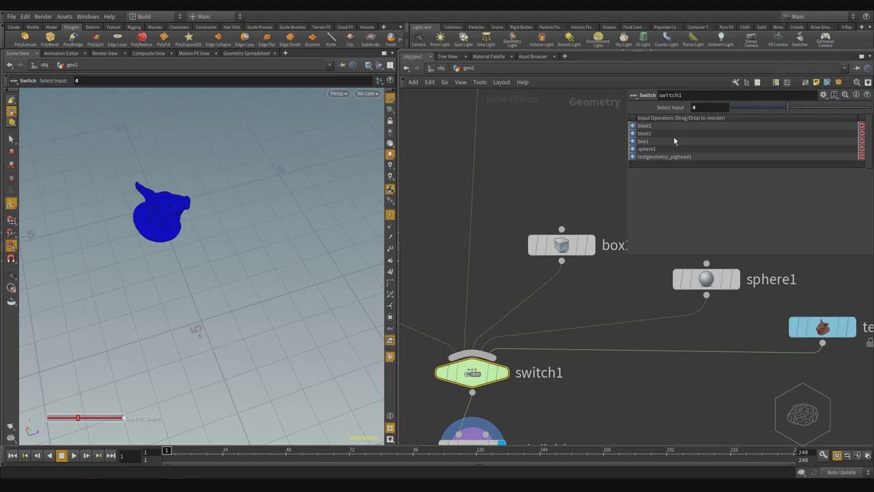
{"action": "key", "text": "h"}
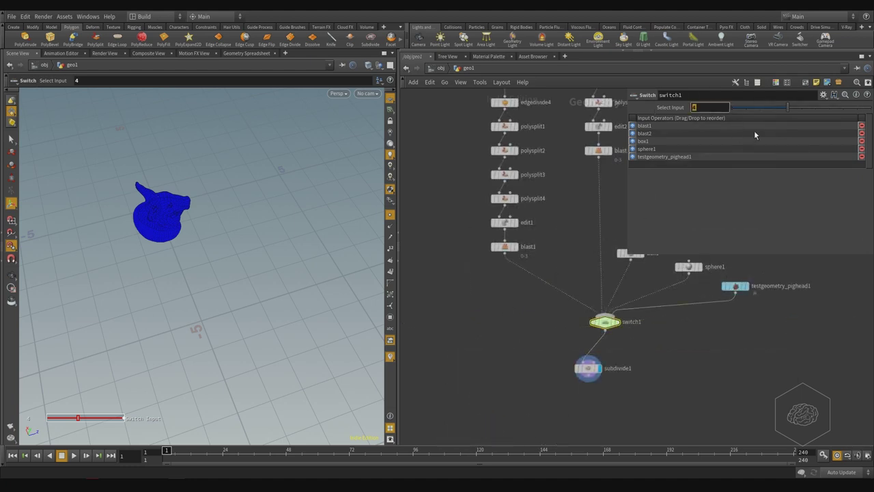
{"action": "type", "text": "0"}
{"action": "key", "text": "Return"}
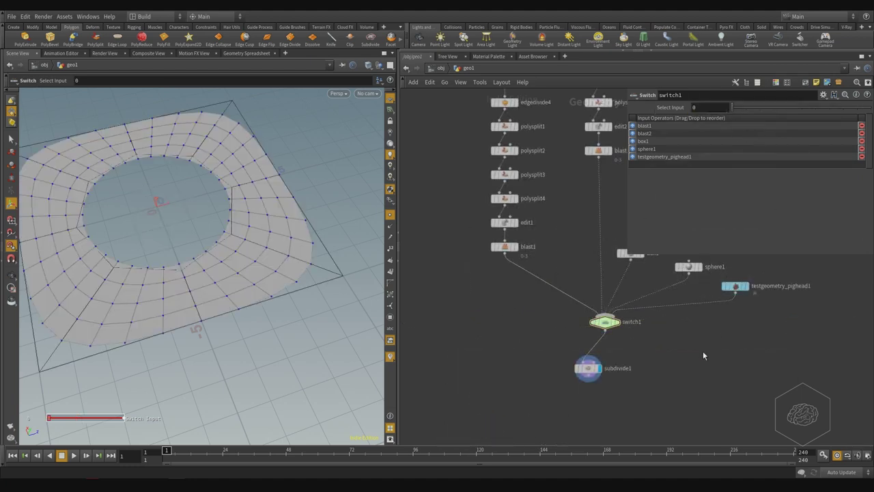
Duplicate the Subdivide node beneath the first branch and move the original aside below the Switch node
{"action": "left_click", "coordinate": [588, 368]}
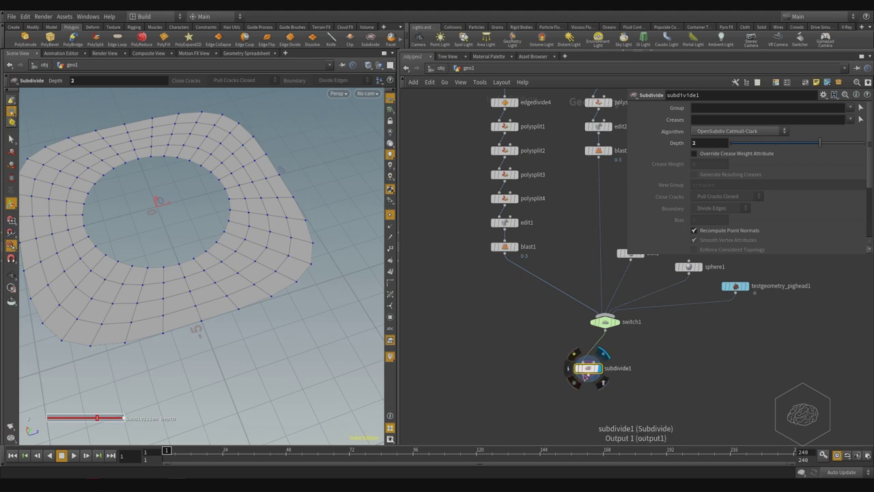
{"action": "left_click_drag", "start_coordinate": [588, 368], "coordinate": [474, 359], "text": "alt"}
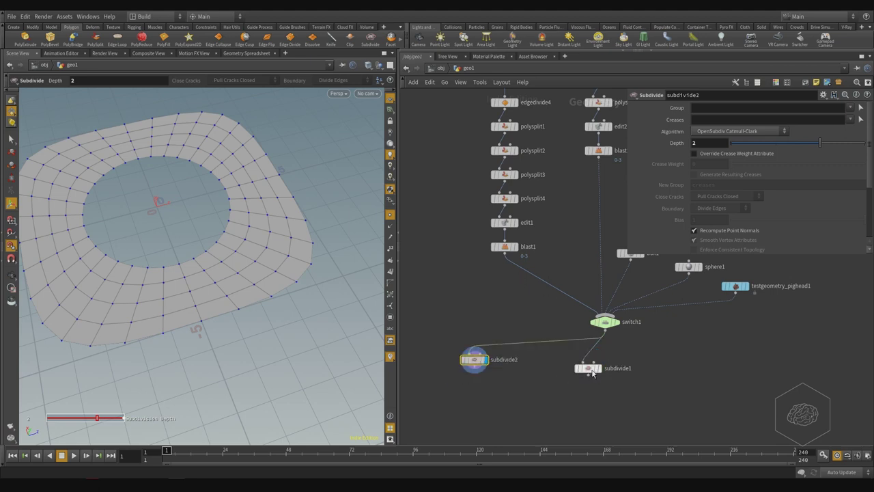
{"action": "left_click_drag", "start_coordinate": [592, 370], "coordinate": [649, 369]}
{"action": "middle_click_drag", "start_coordinate": [542, 304], "coordinate": [556, 325]}
Wire the first branch's Blast node into the duplicated Subdivide node's first input and place the duplicate directly below Blast
{"action": "left_click", "coordinate": [519, 266]}
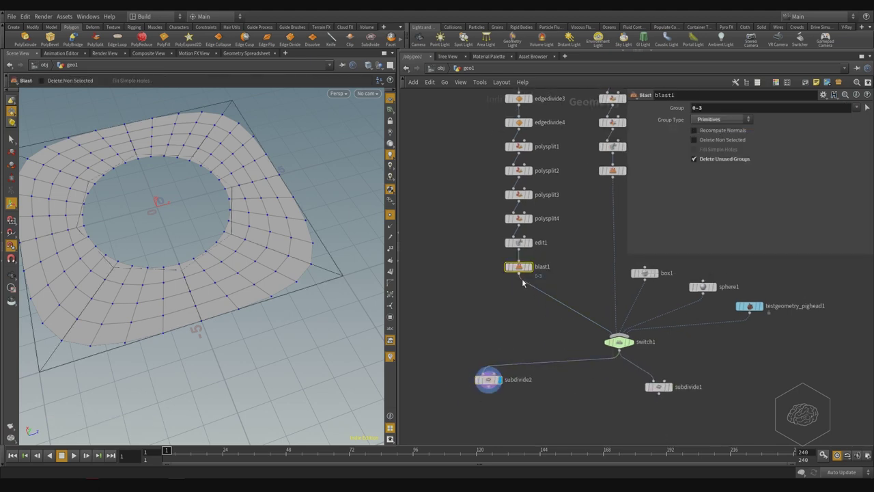
{"action": "left_click", "coordinate": [519, 273]}
{"action": "left_click", "coordinate": [488, 370]}
{"action": "scroll", "coordinate": [491, 413], "scroll_direction": "up", "scroll_amount": 5}
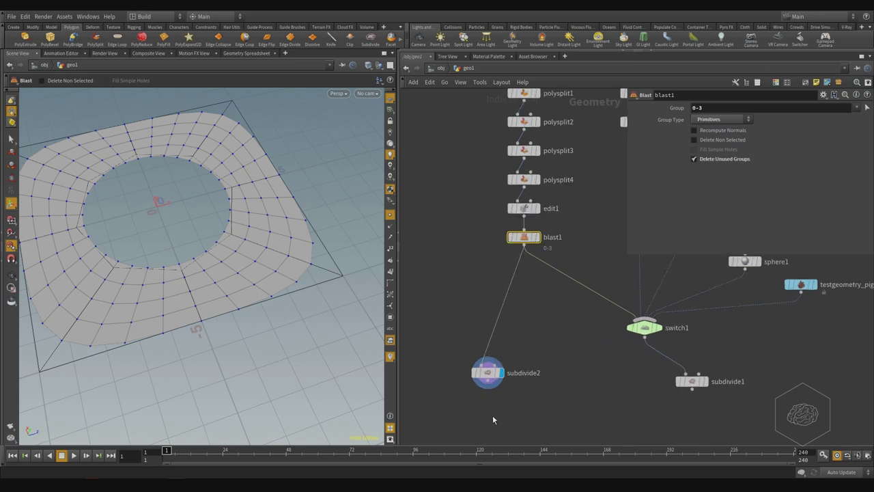
{"action": "left_click_drag", "start_coordinate": [482, 344], "coordinate": [543, 265]}
{"action": "middle_click_drag", "start_coordinate": [587, 321], "coordinate": [621, 357]}
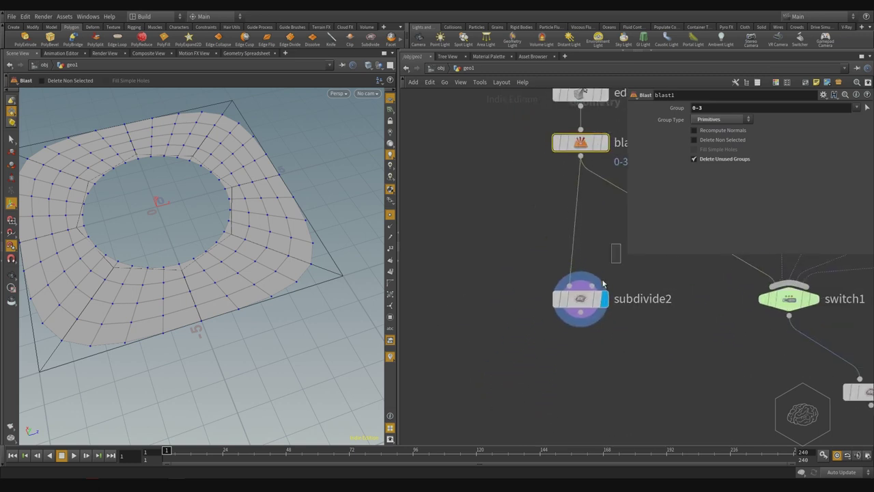
Examine the first branch's subdivided plane, checking its rounded outer corners and the hole from several angles
{"action": "left_click", "coordinate": [574, 311]}
{"action": "middle_click_drag", "start_coordinate": [199, 223], "coordinate": [231, 272], "text": "alt"}
{"action": "left_click_drag", "start_coordinate": [177, 241], "coordinate": [221, 260], "text": "alt"}
{"action": "middle_click_drag", "start_coordinate": [232, 266], "coordinate": [164, 214], "text": "alt"}
{"action": "mouse_move", "coordinate": [164, 213]}
{"action": "left_mouse_down"}
{"action": "mouse_move", "coordinate": [221, 228]}
{"action": "mouse_move", "coordinate": [165, 220]}
{"action": "left_mouse_up"}
{"action": "key", "text": "Return"}
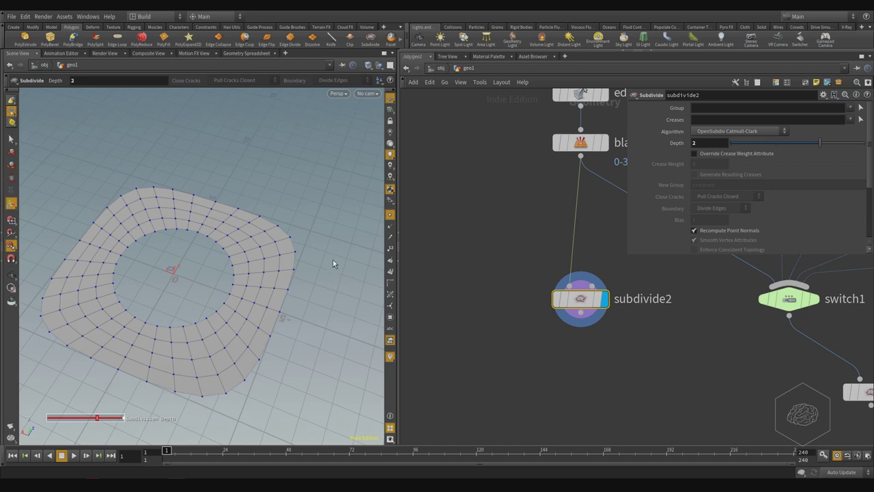
{"action": "key", "text": "Escape"}
{"action": "left_click_drag", "start_coordinate": [296, 271], "coordinate": [260, 305]}
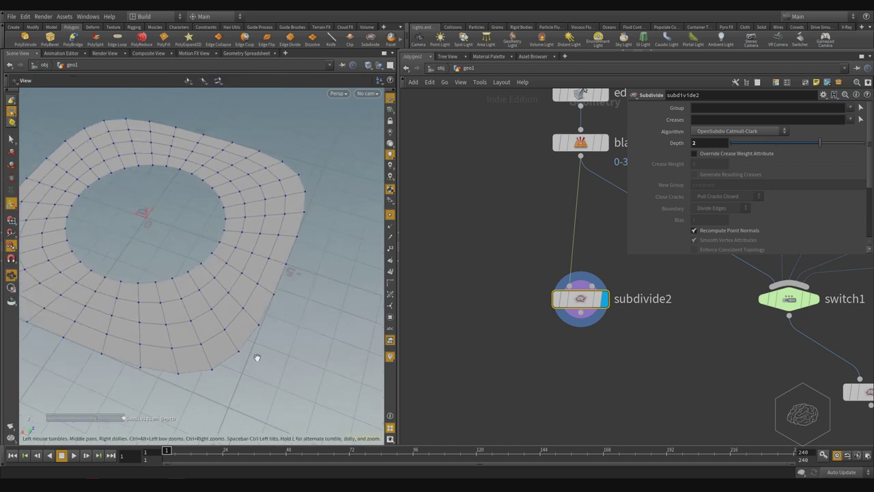
{"action": "key", "text": "Return"}
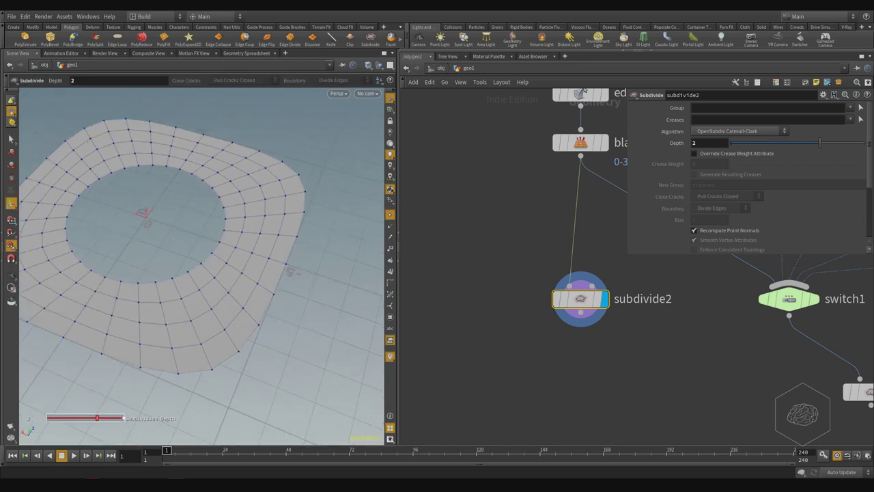
Display the first branch's unsubdivided plane and select all the edges along its outer border
{"action": "middle_click_drag", "start_coordinate": [591, 201], "coordinate": [565, 279]}
{"action": "left_click", "coordinate": [579, 223]}
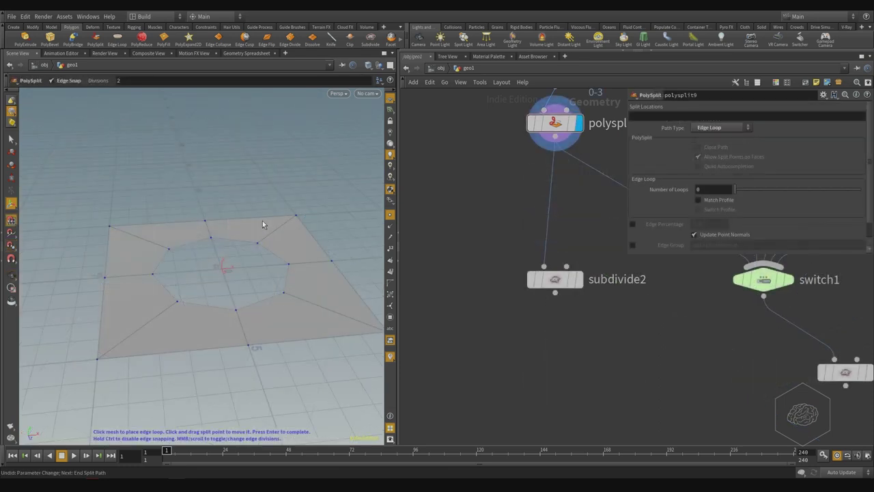
{"action": "left_click", "coordinate": [11, 139]}
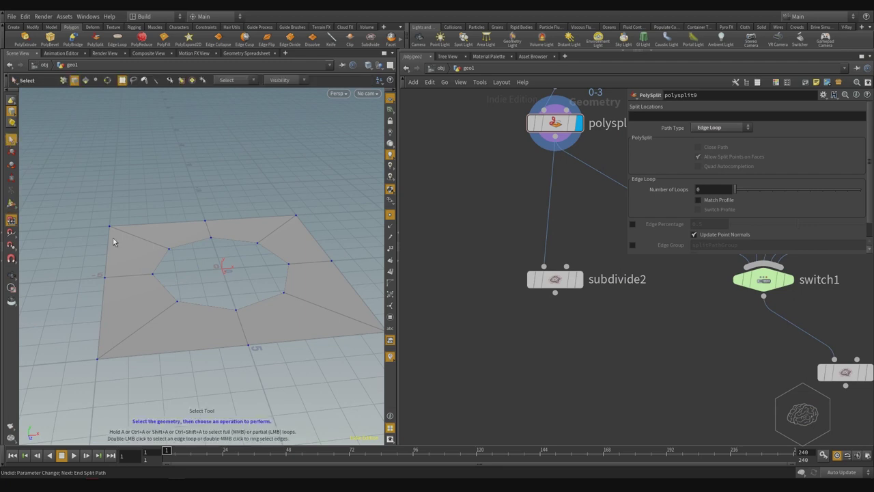
{"action": "left_click", "coordinate": [104, 306]}
{"action": "left_click", "coordinate": [331, 336], "text": "shift"}
{"action": "left_click_drag", "start_coordinate": [344, 289], "coordinate": [342, 292], "text": "shift"}
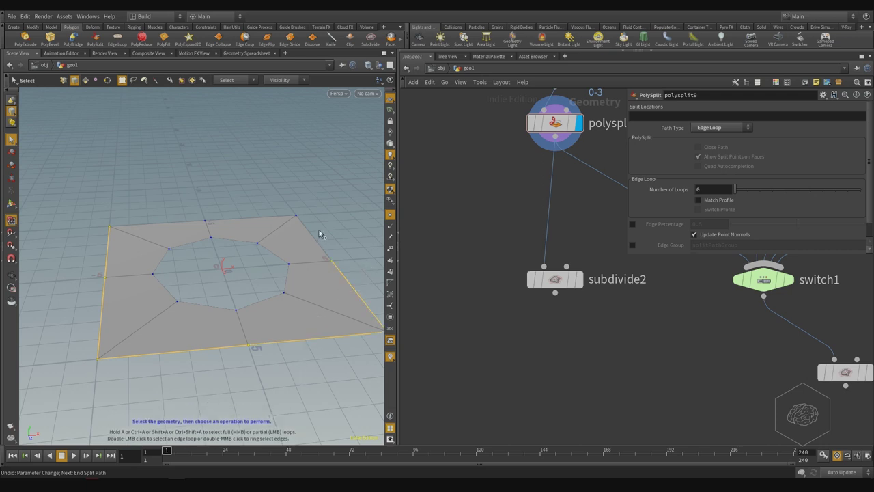
{"action": "left_click_drag", "start_coordinate": [319, 229], "coordinate": [301, 247], "text": "shift"}
{"action": "left_click_drag", "start_coordinate": [254, 208], "coordinate": [184, 251], "text": "shift"}
{"action": "key", "text": "Escape"}
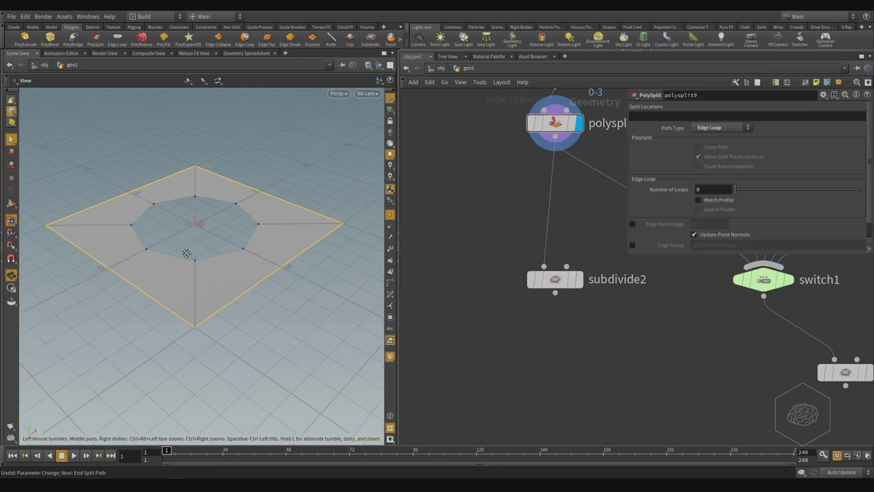
{"action": "key", "text": "s"}
{"action": "left_click_drag", "start_coordinate": [264, 230], "coordinate": [236, 214]}
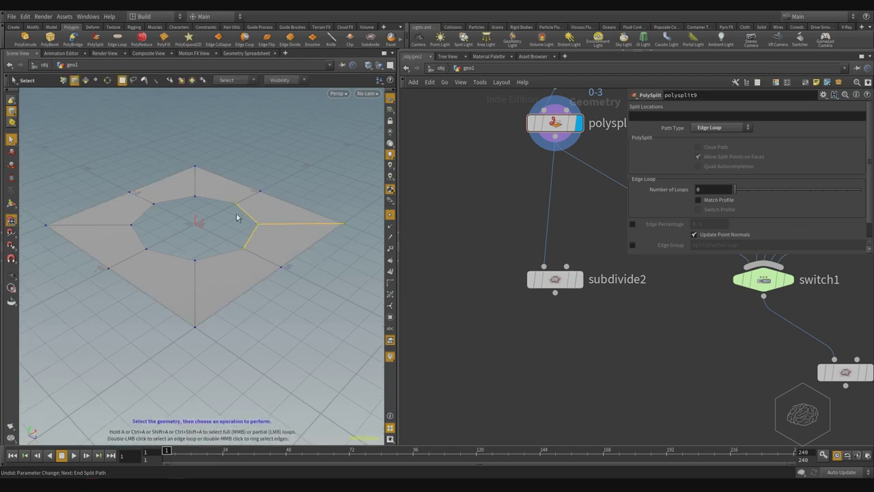
{"action": "key", "text": "ctrl+z"}
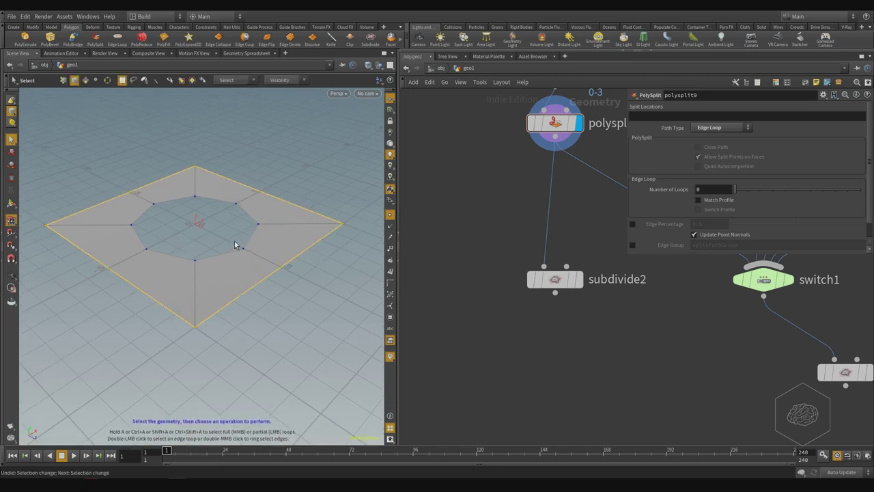
Add a Crease node to the selected outer border edges of the first branch's plane
{"action": "key", "text": "Tab"}
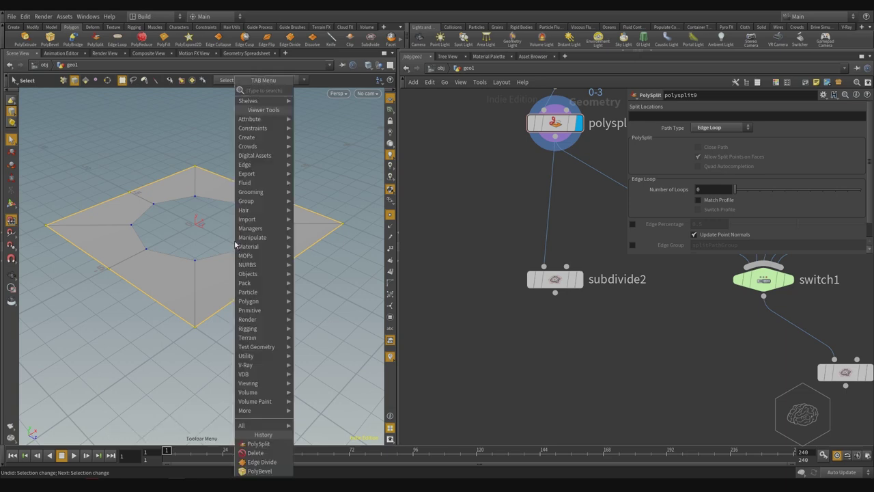
{"action": "type", "text": "cre"}
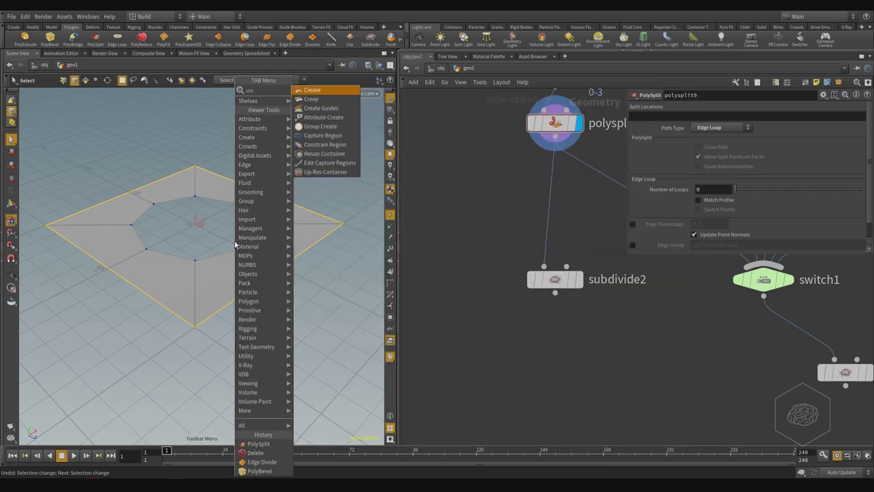
{"action": "key", "text": "Return"}
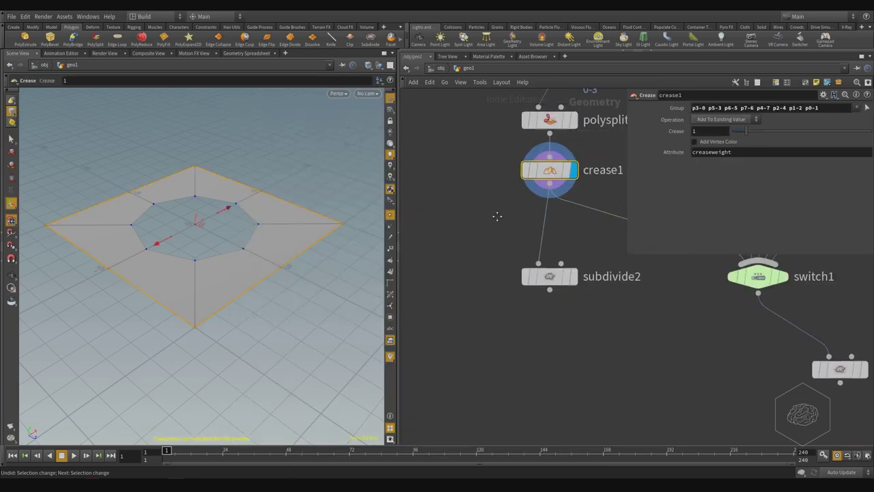
{"action": "double_click", "coordinate": [758, 151]}
{"action": "middle_click_drag", "start_coordinate": [668, 280], "coordinate": [639, 246]}
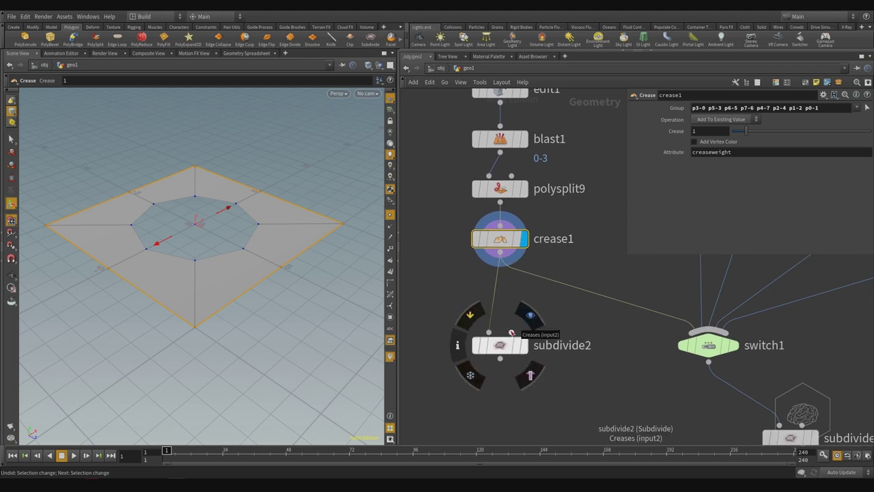
Wire the Crease node into the first branch's Subdivide node's Creases input and display the Subdivide node
{"action": "left_click", "coordinate": [501, 253]}
{"action": "left_click", "coordinate": [526, 346]}
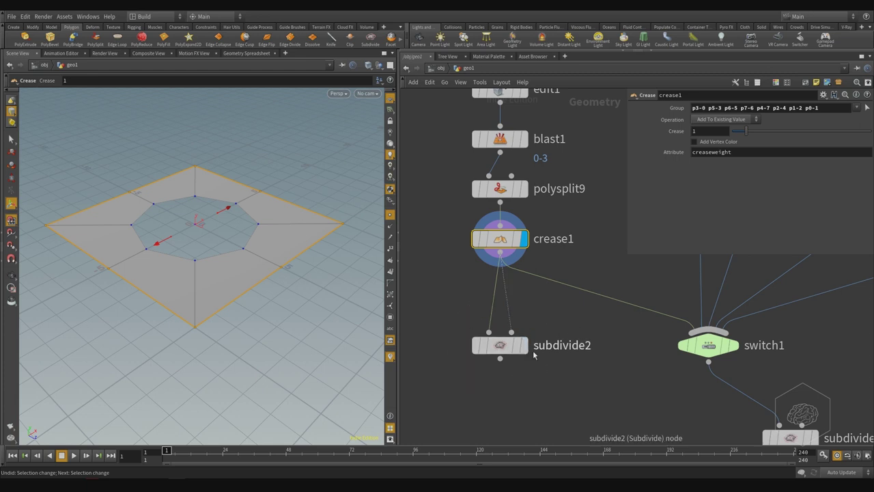
{"action": "left_click", "coordinate": [497, 347]}
{"action": "middle_click_drag", "start_coordinate": [596, 317], "coordinate": [623, 315]}
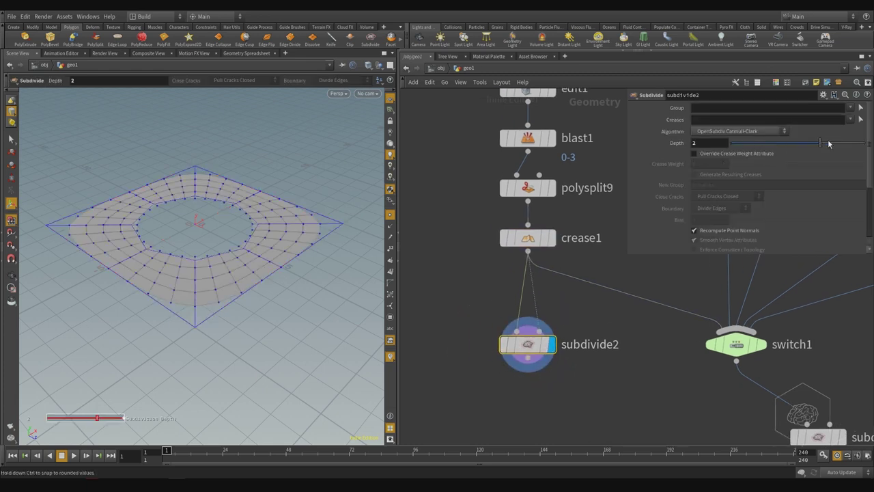
Override the Subdivide node's crease weight attribute, raise Depth to 3, and vary the crease weight up to about 4.57, ending at 1.23
{"action": "left_click", "coordinate": [755, 155]}
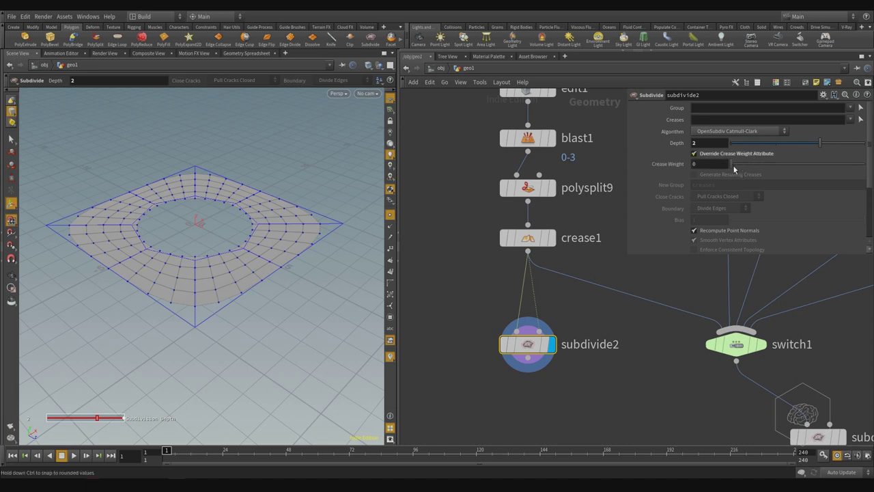
{"action": "left_click_drag", "start_coordinate": [734, 168], "coordinate": [778, 168]}
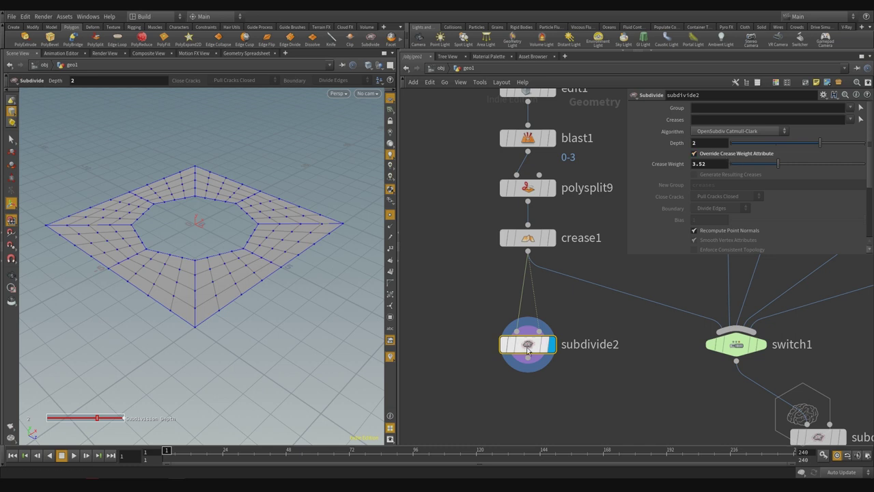
{"action": "mouse_move", "coordinate": [538, 353]}
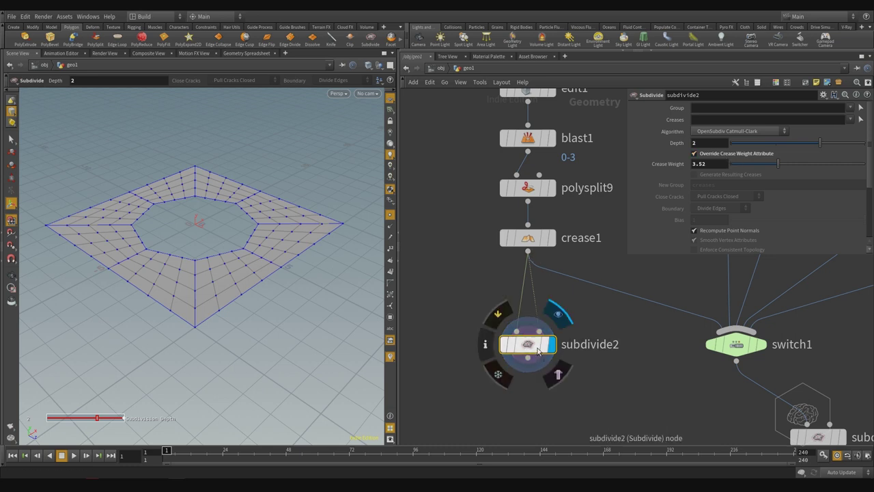
{"action": "mouse_move", "coordinate": [784, 167]}
{"action": "left_mouse_down"}
{"action": "mouse_move", "coordinate": [825, 166]}
{"action": "mouse_move", "coordinate": [758, 172]}
{"action": "mouse_move", "coordinate": [791, 172]}
{"action": "left_mouse_up"}
{"action": "left_click_drag", "start_coordinate": [823, 144], "coordinate": [847, 146]}
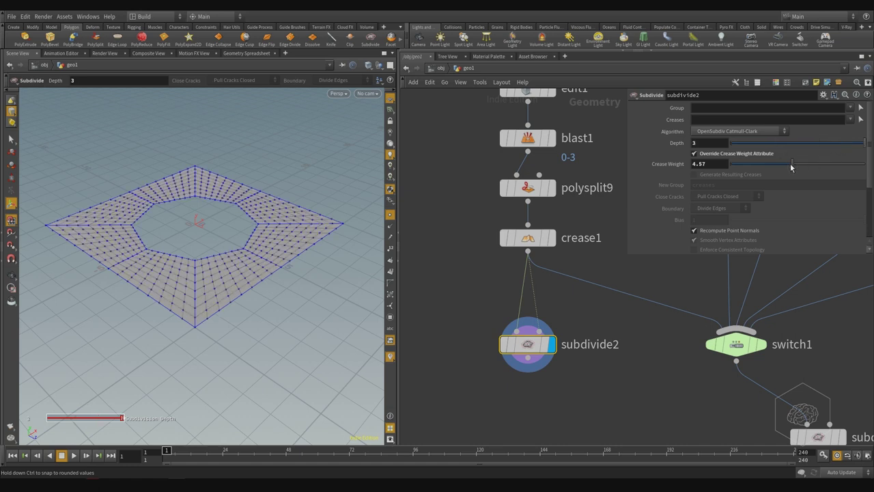
{"action": "left_click_drag", "start_coordinate": [790, 167], "coordinate": [749, 177]}
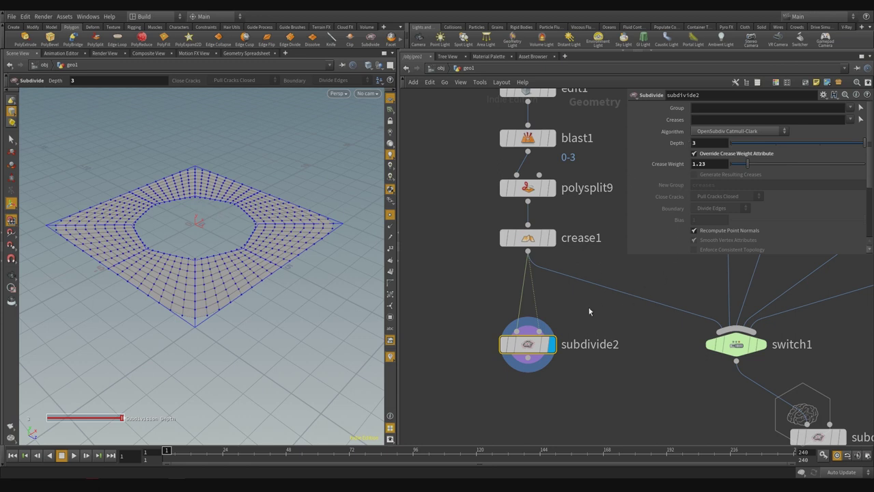
Remove the wire to the Subdivide node's Creases input and turn off its crease weight override
{"action": "left_click_drag", "start_coordinate": [540, 318], "coordinate": [539, 318]}
{"action": "key", "text": "Delete"}
{"action": "left_click", "coordinate": [694, 153]}
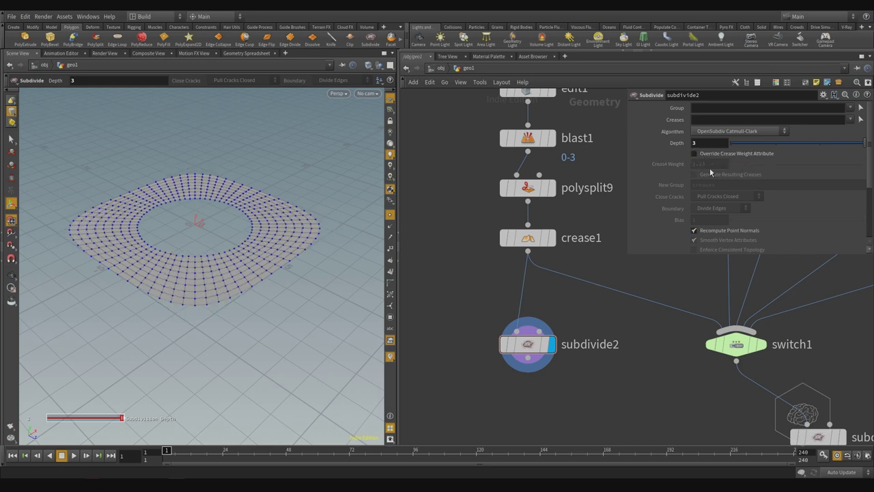
Reconnect the Crease node to the Subdivide node's Creases input and bring up the Crease parameters
{"action": "left_click", "coordinate": [577, 238]}
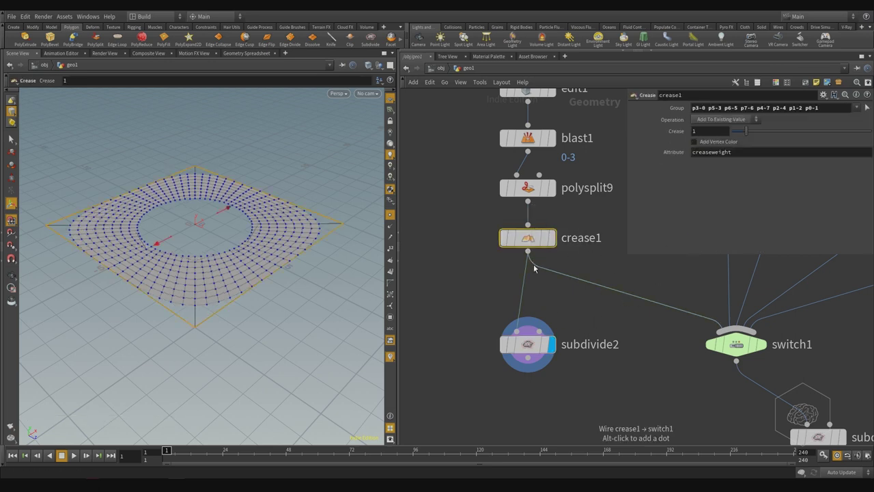
{"action": "left_click", "coordinate": [539, 331]}
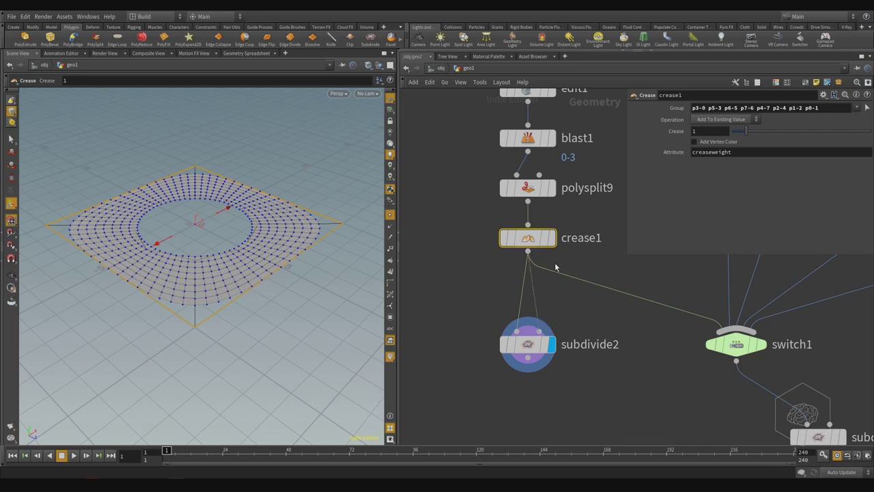
{"action": "left_click", "coordinate": [527, 344]}
{"action": "left_click", "coordinate": [545, 238]}
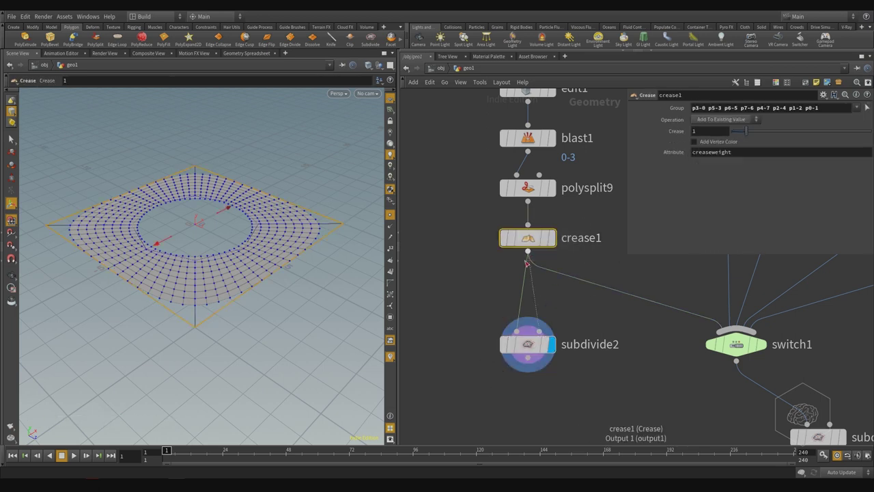
Try a Crease value of 10 on the Crease node with its operation switched to Delete and Set
{"action": "left_click_drag", "start_coordinate": [747, 137], "coordinate": [870, 131]}
{"action": "left_click", "coordinate": [701, 144]}
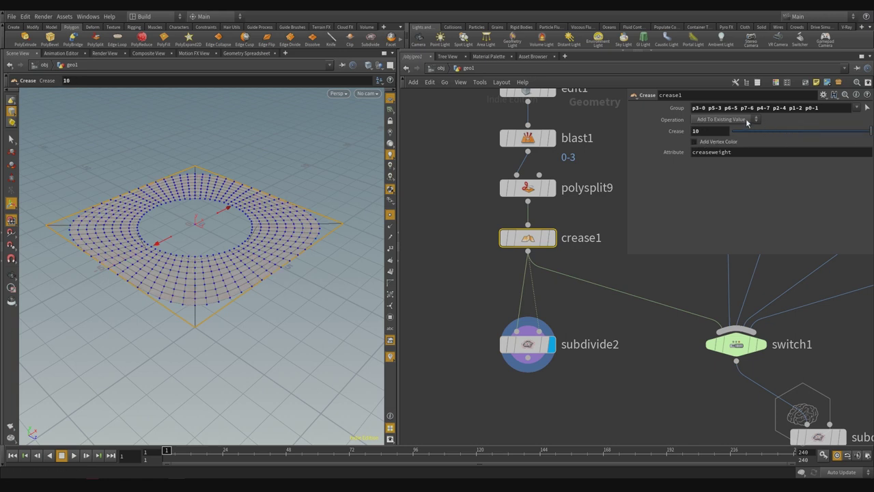
{"action": "left_click", "coordinate": [749, 121]}
{"action": "left_click", "coordinate": [730, 138]}
{"action": "left_click", "coordinate": [737, 120]}
{"action": "left_click", "coordinate": [728, 145]}
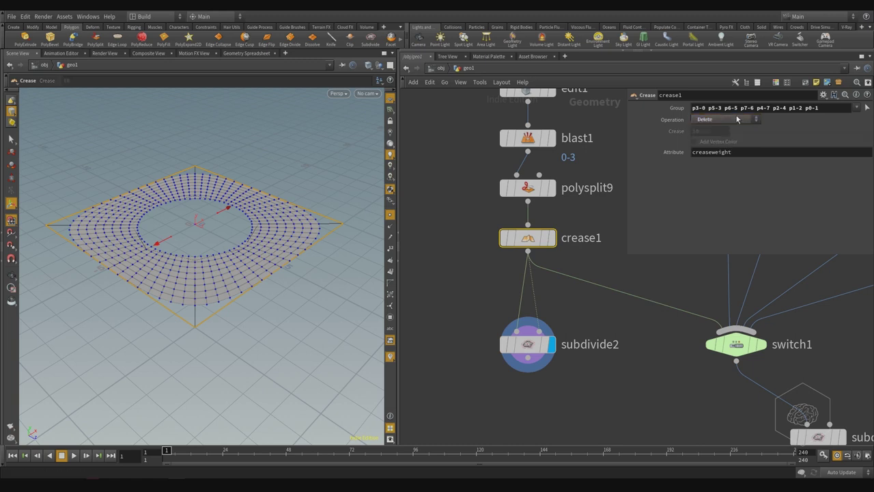
{"action": "left_click", "coordinate": [737, 120]}
{"action": "left_click", "coordinate": [726, 138]}
Space the Crease and Subdivide nodes further down, disconnect the Creases input, and bypass then re-enable the Crease node
{"action": "left_click", "coordinate": [575, 336]}
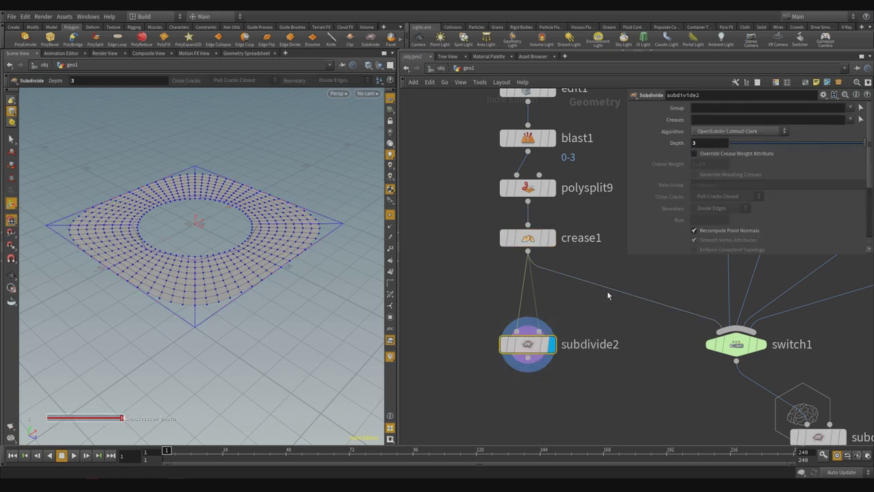
{"action": "mouse_move", "coordinate": [515, 241]}
{"action": "left_mouse_down"}
{"action": "mouse_move", "coordinate": [422, 236]}
{"action": "mouse_move", "coordinate": [553, 241]}
{"action": "mouse_move", "coordinate": [522, 250]}
{"action": "left_mouse_up"}
{"action": "middle_click_drag", "start_coordinate": [608, 271], "coordinate": [600, 249]}
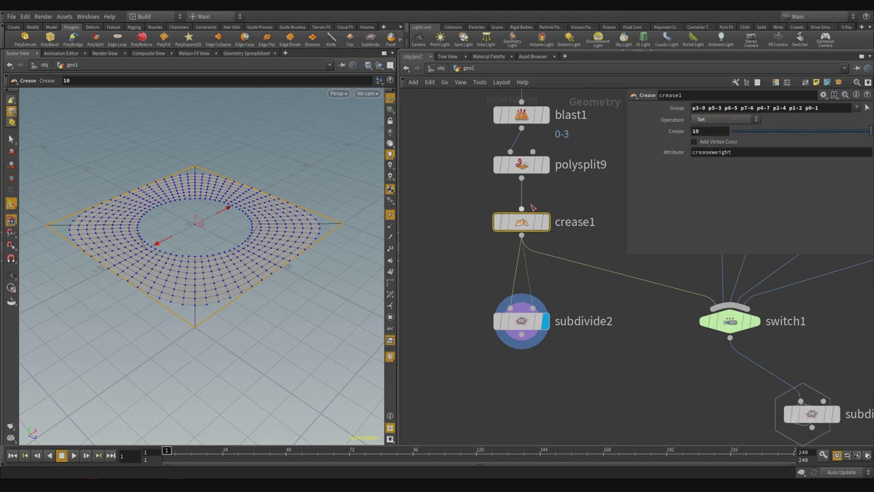
{"action": "left_click", "coordinate": [498, 222]}
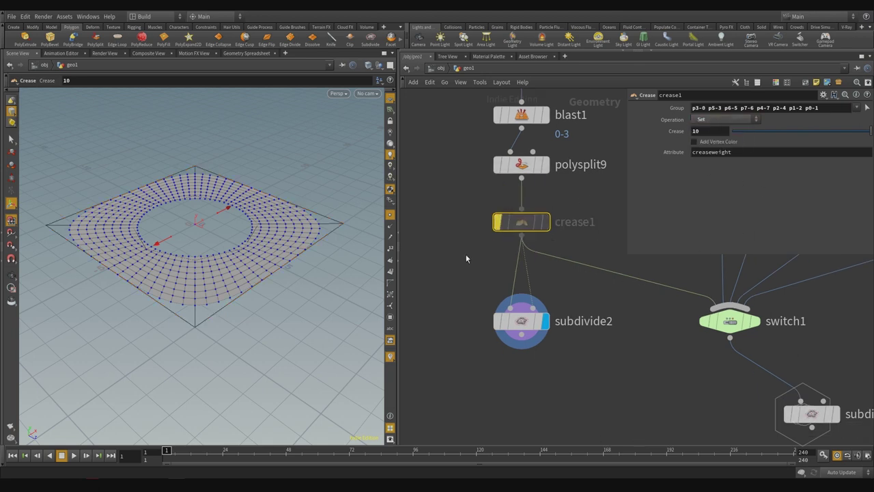
{"action": "left_click_drag", "start_coordinate": [539, 325], "coordinate": [539, 371]}
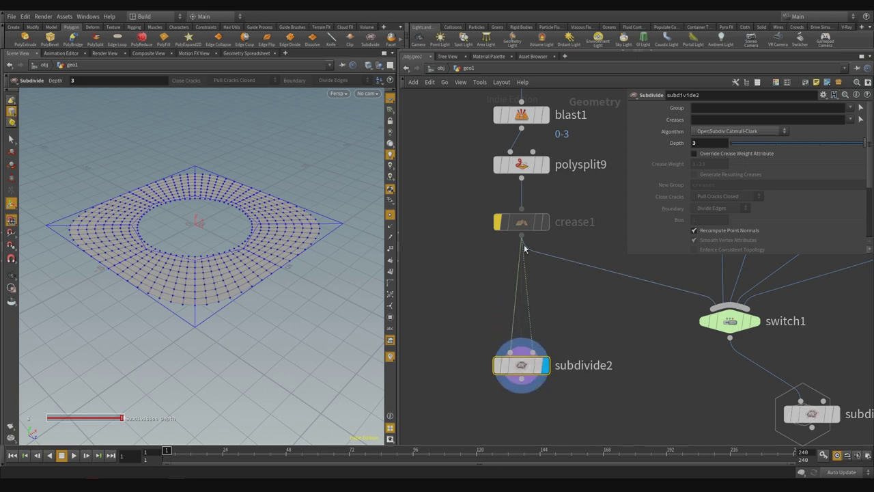
{"action": "left_click", "coordinate": [519, 221]}
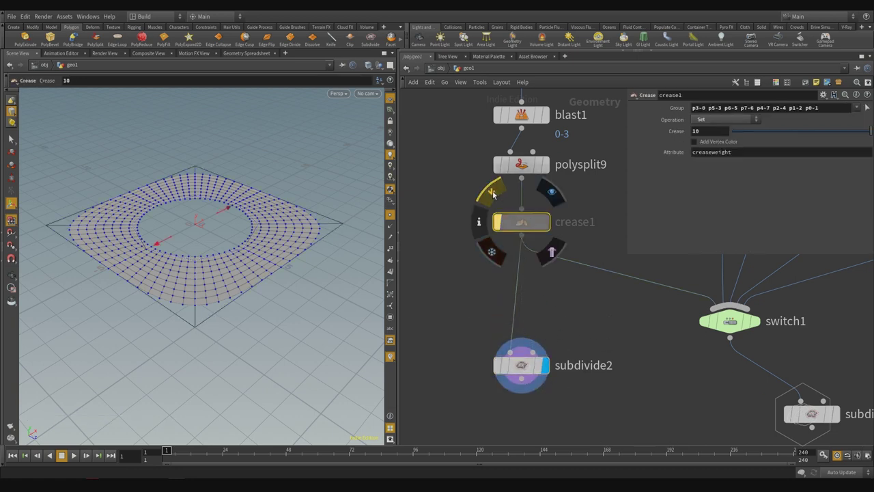
{"action": "left_click", "coordinate": [490, 192]}
Revert the Crease node's Crease value to 1 and its operation to Add To Existing Value, their defaults
{"action": "right_click", "coordinate": [673, 131]}
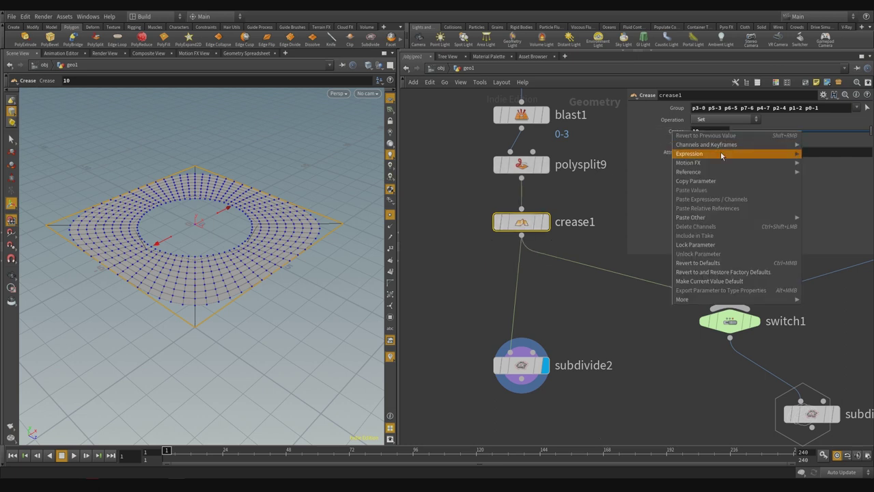
{"action": "left_click", "coordinate": [726, 265]}
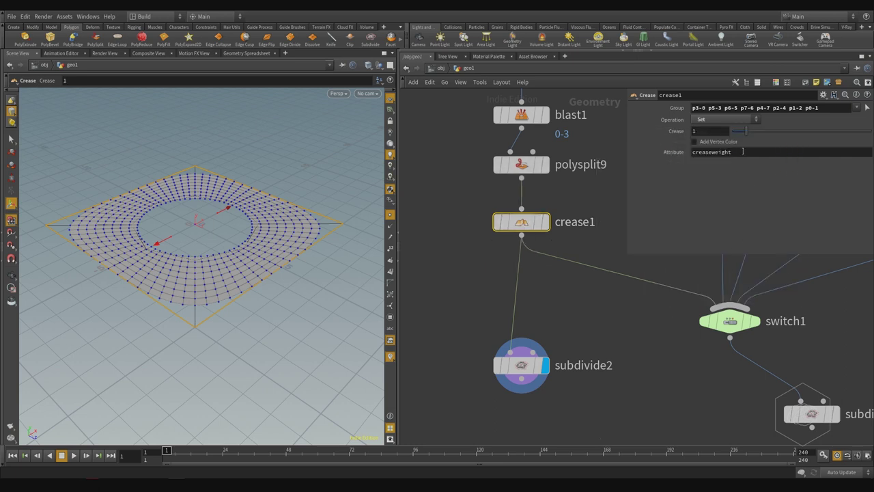
{"action": "right_click", "coordinate": [708, 122]}
{"action": "left_click", "coordinate": [727, 252]}
Display the Crease node's result and add a PolyExtrude on the plane's outer border edges
{"action": "middle_click_drag", "start_coordinate": [536, 309], "coordinate": [541, 299]}
{"action": "left_click", "coordinate": [550, 213]}
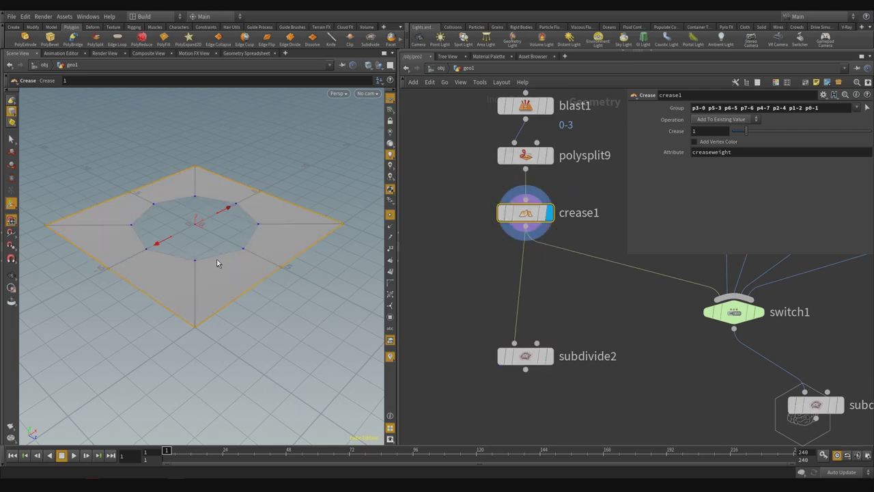
{"action": "key", "text": "Tab"}
{"action": "type", "text": "polyextru"}
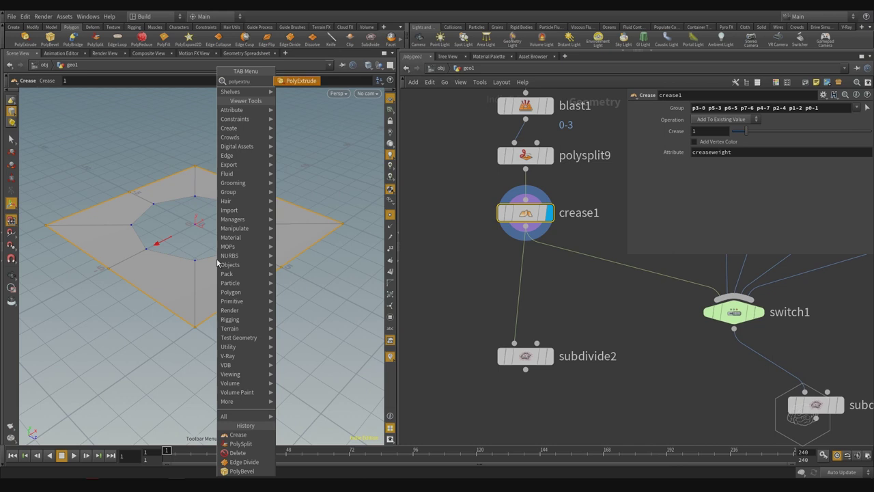
{"action": "key", "text": "Return"}
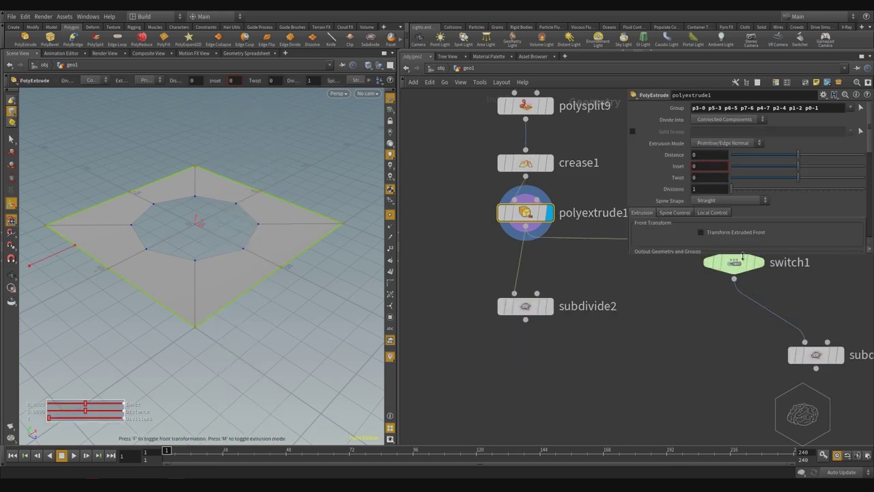
Enable Transform Extruded Front on the PolyExtrude node and pull the border edges down by about 1.73 along local Z
{"action": "left_click_drag", "start_coordinate": [751, 252], "coordinate": [754, 434]}
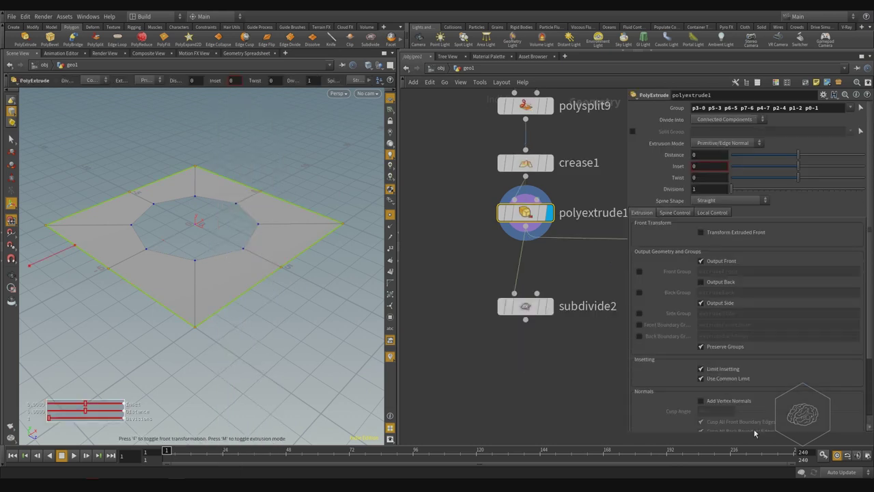
{"action": "left_click", "coordinate": [720, 235]}
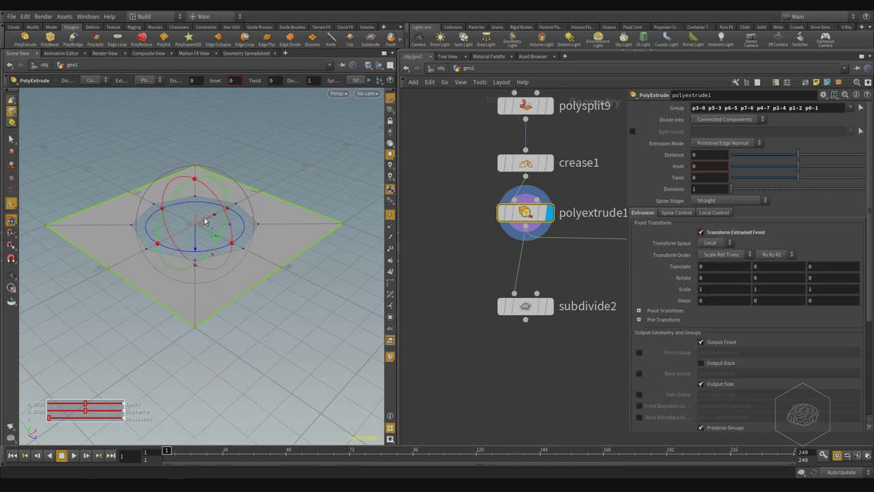
{"action": "left_click_drag", "start_coordinate": [194, 239], "coordinate": [204, 254]}
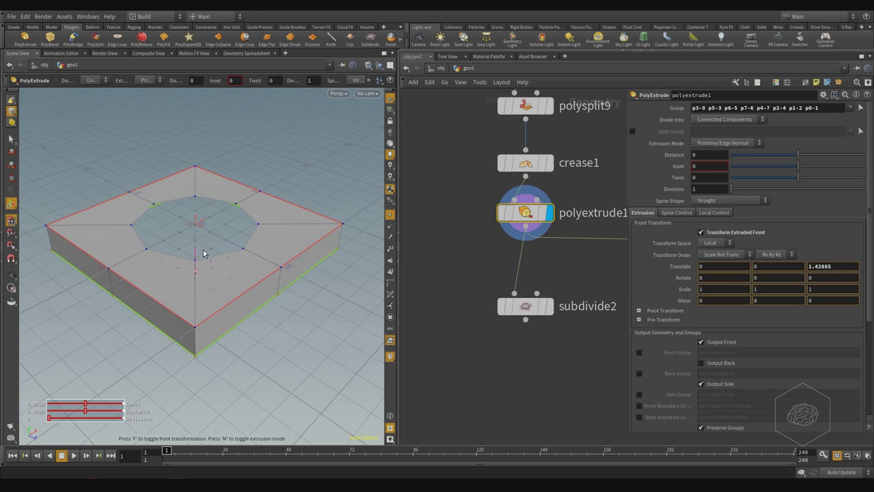
{"action": "key", "text": "r"}
{"action": "left_click_drag", "start_coordinate": [284, 240], "coordinate": [230, 233], "text": "alt"}
{"action": "left_click_drag", "start_coordinate": [191, 315], "coordinate": [192, 322]}
Display and select the first branch's Subdivide node to inspect the extruded shape subdivided
{"action": "left_click", "coordinate": [549, 309]}
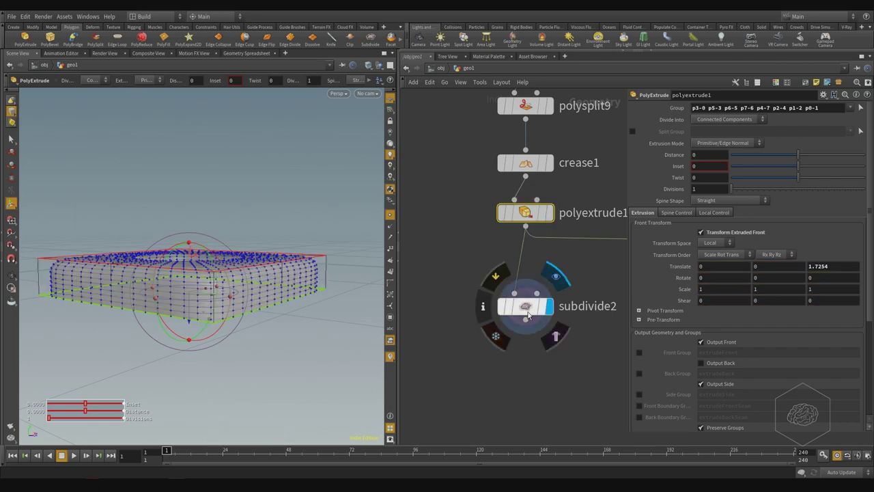
{"action": "left_click", "coordinate": [526, 311]}
{"action": "left_click_drag", "start_coordinate": [206, 189], "coordinate": [209, 229], "text": "alt"}
{"action": "middle_click_drag", "start_coordinate": [255, 207], "coordinate": [251, 241], "text": "alt"}
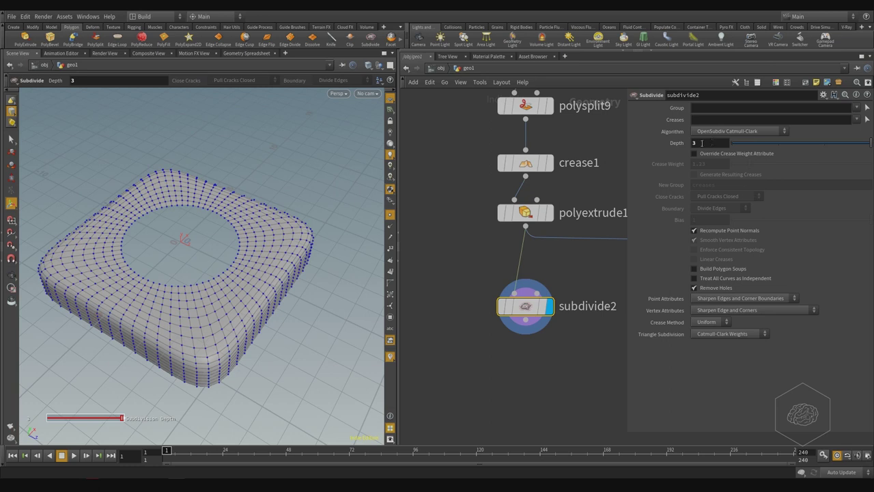
Move the PolyExtrude node slightly lower and set the Crease node's Crease value to 4, checking the sharpened border closely
{"action": "left_click_drag", "start_coordinate": [526, 212], "coordinate": [526, 229]}
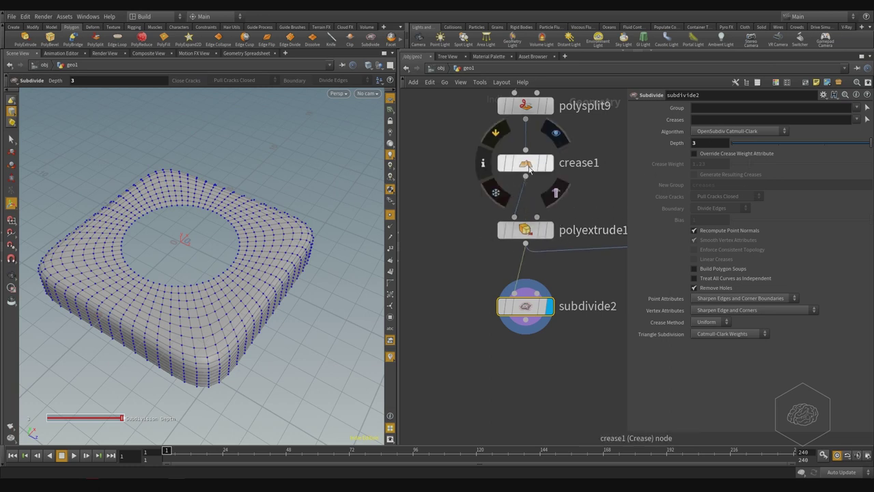
{"action": "left_click", "coordinate": [527, 164]}
{"action": "mouse_move", "coordinate": [747, 134]}
{"action": "left_mouse_down"}
{"action": "mouse_move", "coordinate": [766, 140]}
{"action": "mouse_move", "coordinate": [737, 135]}
{"action": "mouse_move", "coordinate": [768, 144]}
{"action": "mouse_move", "coordinate": [741, 141]}
{"action": "mouse_move", "coordinate": [765, 145]}
{"action": "mouse_move", "coordinate": [754, 145]}
{"action": "left_mouse_up"}
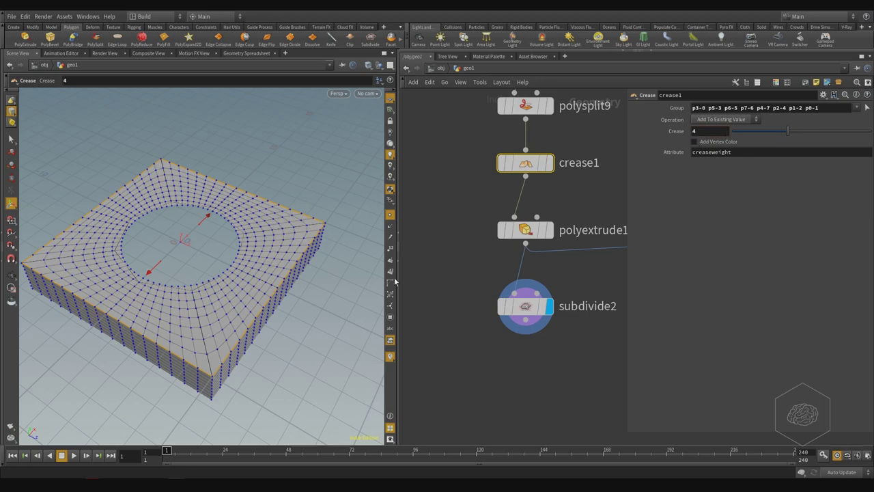
{"action": "left_click_drag", "start_coordinate": [265, 254], "coordinate": [306, 182], "text": "alt"}
{"action": "right_click_drag", "start_coordinate": [220, 230], "coordinate": [251, 236], "text": "alt"}
{"action": "left_click_drag", "start_coordinate": [252, 236], "coordinate": [241, 307], "text": "alt"}
{"action": "middle_click_drag", "start_coordinate": [369, 347], "coordinate": [269, 266], "text": "alt"}
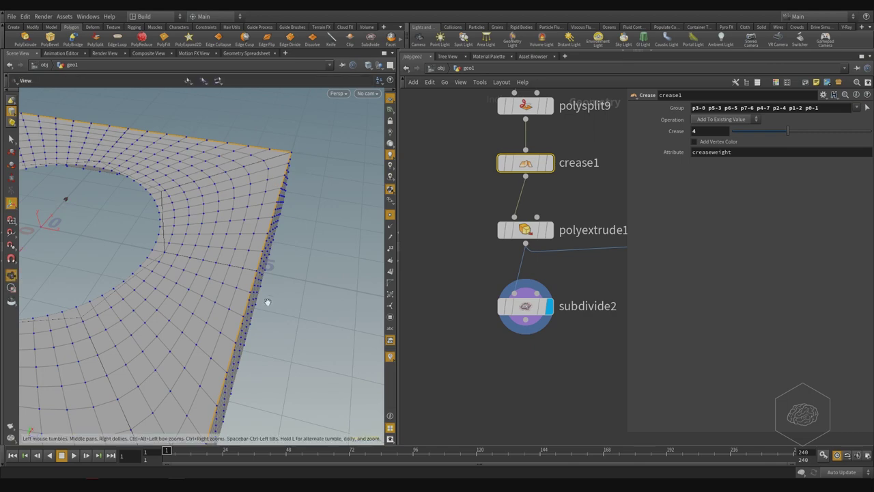
Select the first branch's Subdivide node and hide the point markers to inspect the creased, extruded shape from the side
{"action": "left_click_drag", "start_coordinate": [267, 301], "coordinate": [316, 304]}
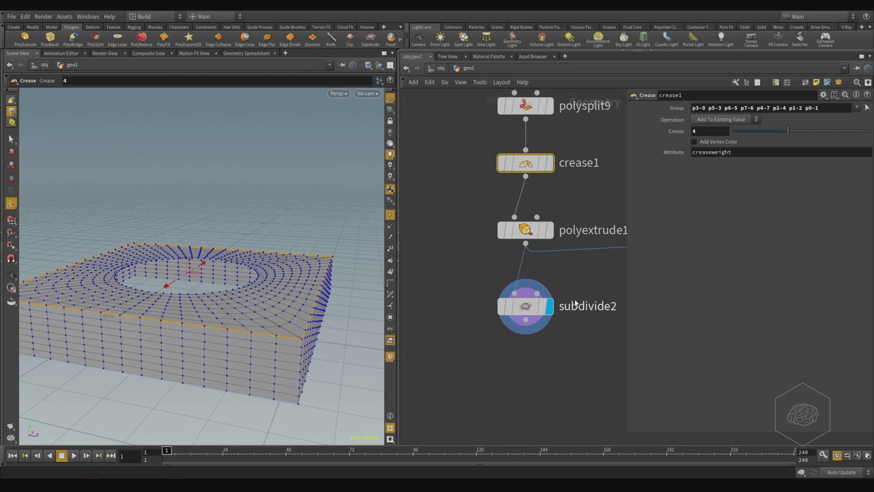
{"action": "left_click", "coordinate": [522, 304]}
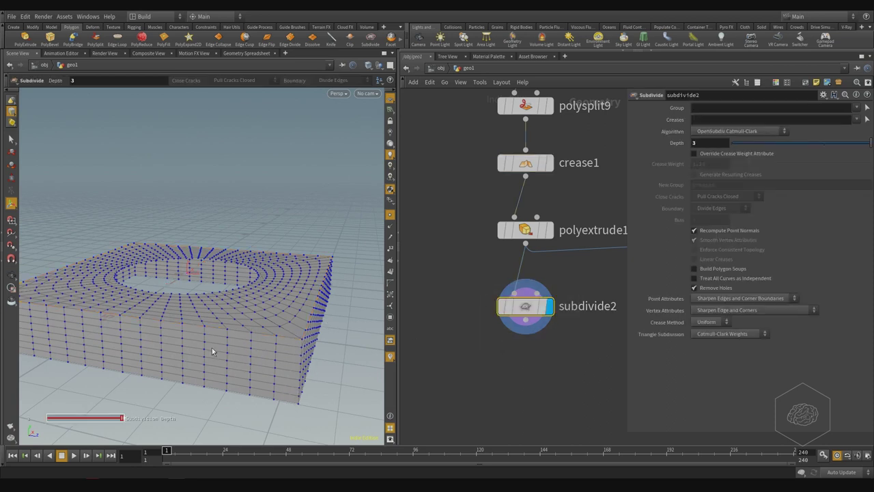
{"action": "left_click", "coordinate": [391, 216]}
{"action": "left_click_drag", "start_coordinate": [259, 358], "coordinate": [258, 347], "text": "alt"}
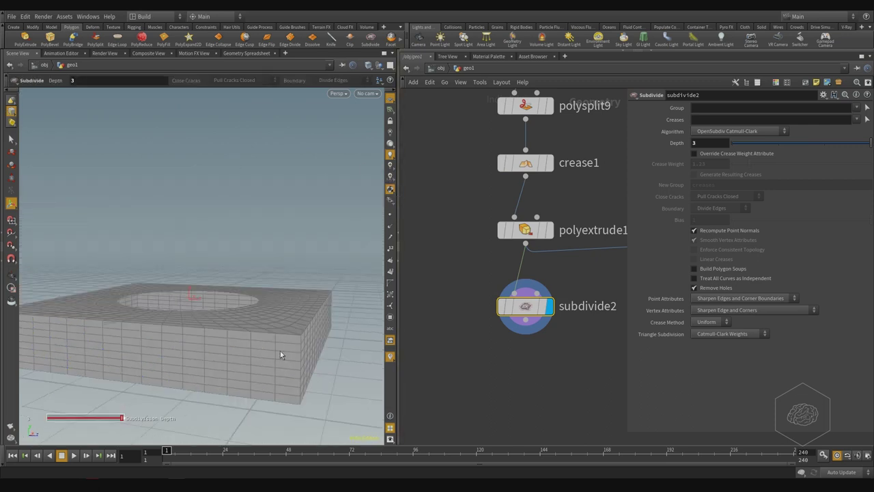
{"action": "left_click_drag", "start_coordinate": [568, 275], "coordinate": [447, 365]}
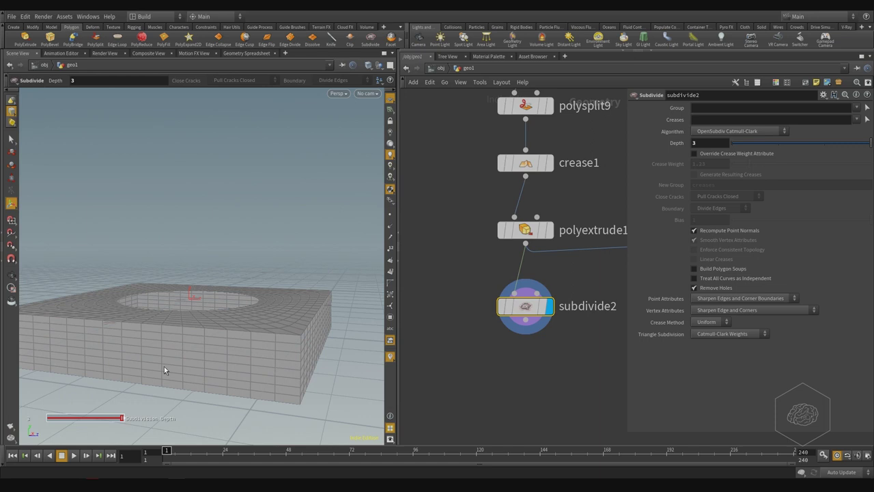
Activate the Select tool with primitive selection and switch the viewport to the front view
{"action": "left_click", "coordinate": [11, 138]}
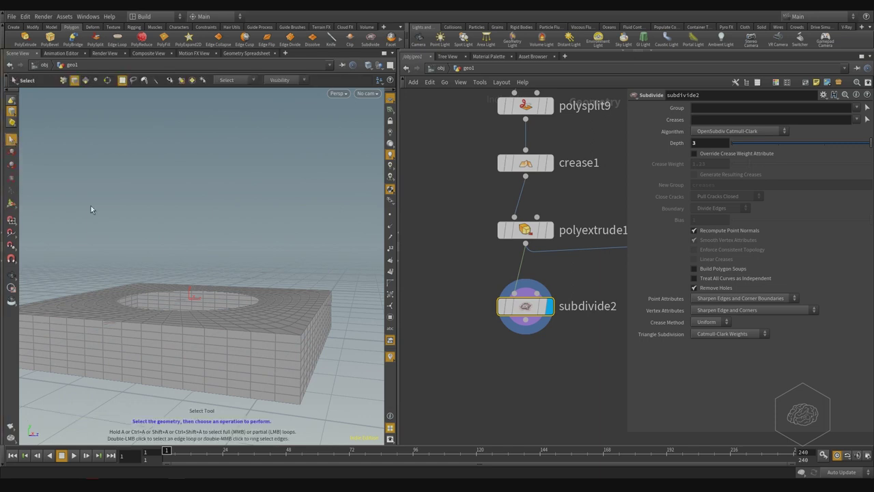
{"action": "right_click", "coordinate": [12, 117]}
{"action": "left_click", "coordinate": [28, 126]}
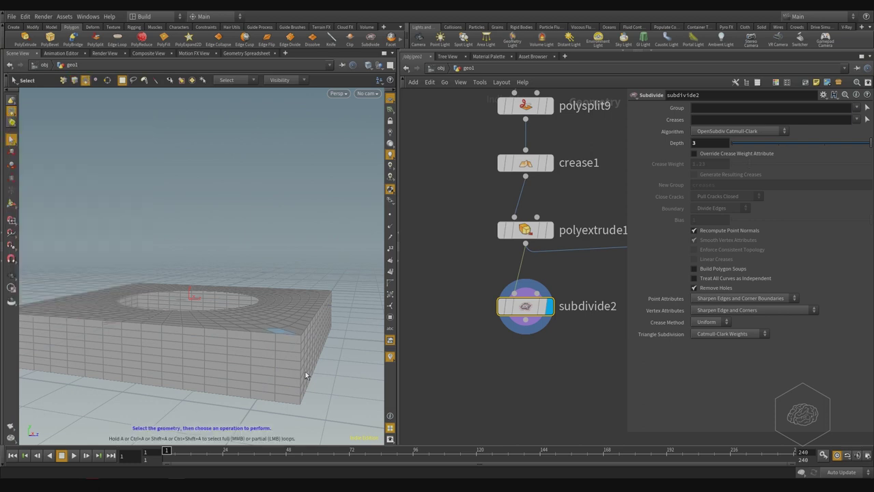
{"action": "left_click_drag", "start_coordinate": [294, 399], "coordinate": [305, 380], "text": "alt"}
{"action": "key", "text": "space+3"}
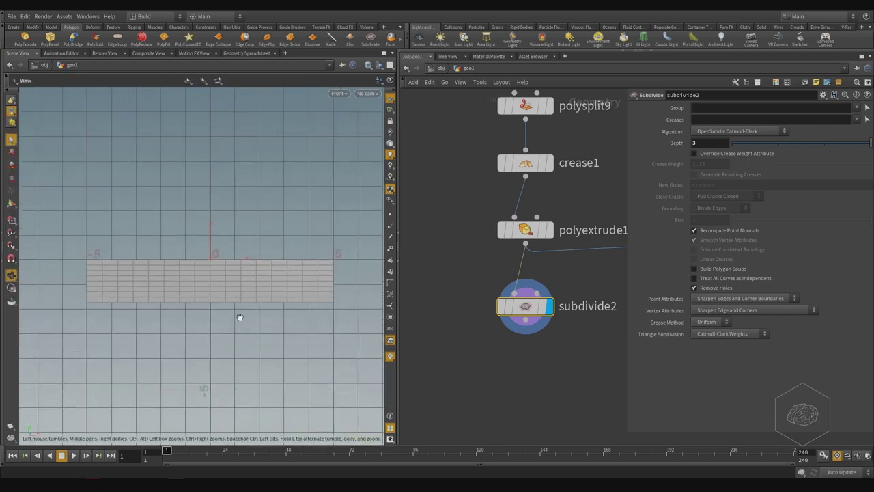
Select the lower side-wall faces, grow the selection over the whole extruded wall, and delete primitives 512-1023 with a Blast node
{"action": "left_click_drag", "start_coordinate": [345, 290], "coordinate": [1, 336]}
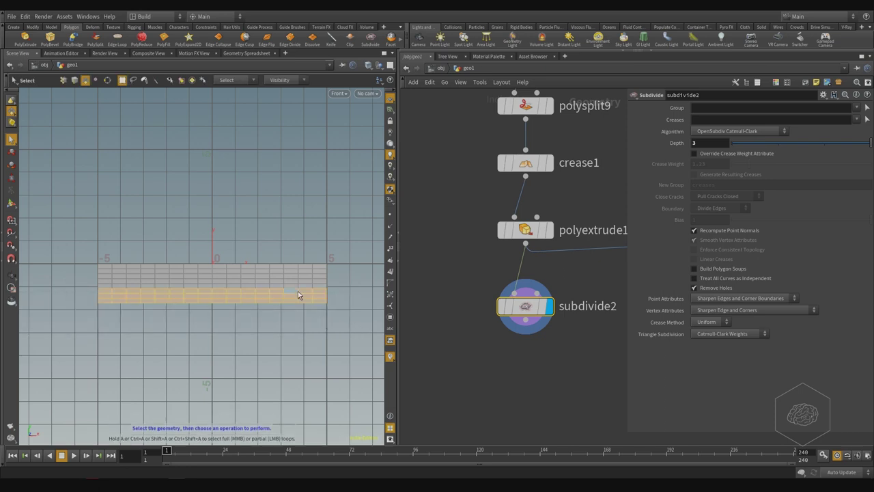
{"action": "key", "text": "shift+g"}
{"action": "key", "text": "shift+g"}
{"action": "key", "text": "shift+g"}
{"action": "key", "text": "shift+g"}
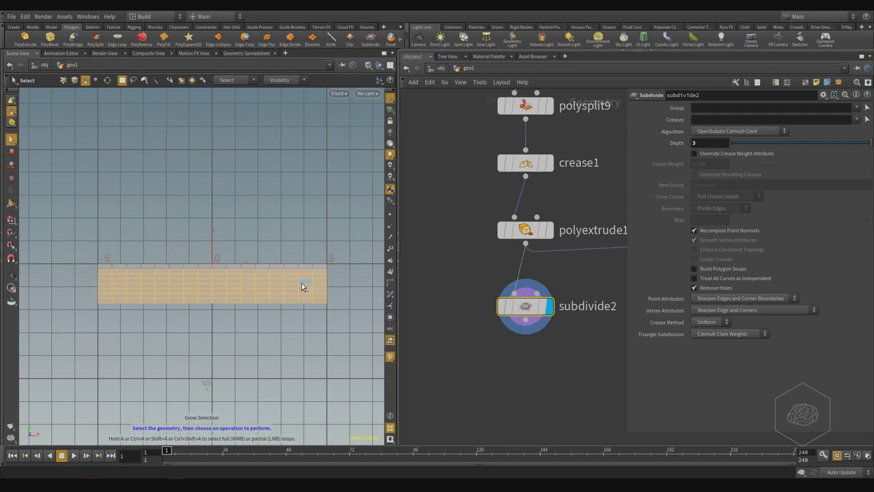
{"action": "key", "text": "p"}
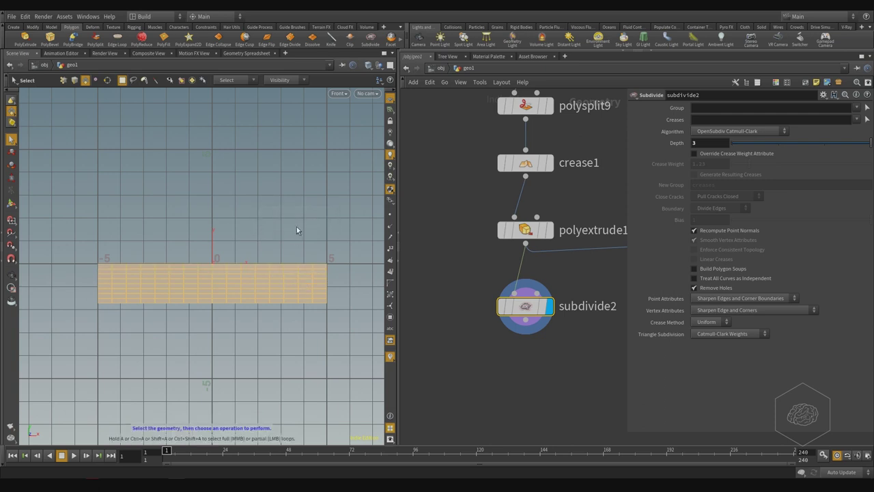
{"action": "key", "text": "space+1"}
{"action": "left_click_drag", "start_coordinate": [292, 235], "coordinate": [259, 288], "text": "alt"}
{"action": "middle_click_drag", "start_coordinate": [306, 242], "coordinate": [189, 251], "text": "alt"}
{"action": "key", "text": "Delete"}
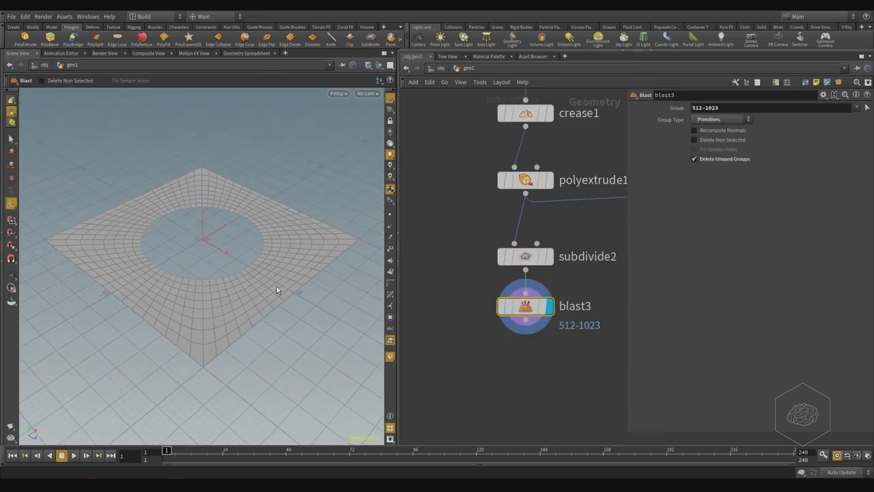
Examine the flat plane's subdivided border and hole, and review the first branch's node chain from PolySplit to Blast
{"action": "key", "text": "Escape"}
{"action": "left_click_drag", "start_coordinate": [276, 286], "coordinate": [195, 269]}
{"action": "scroll", "coordinate": [546, 253], "scroll_direction": "down", "scroll_amount": 5}
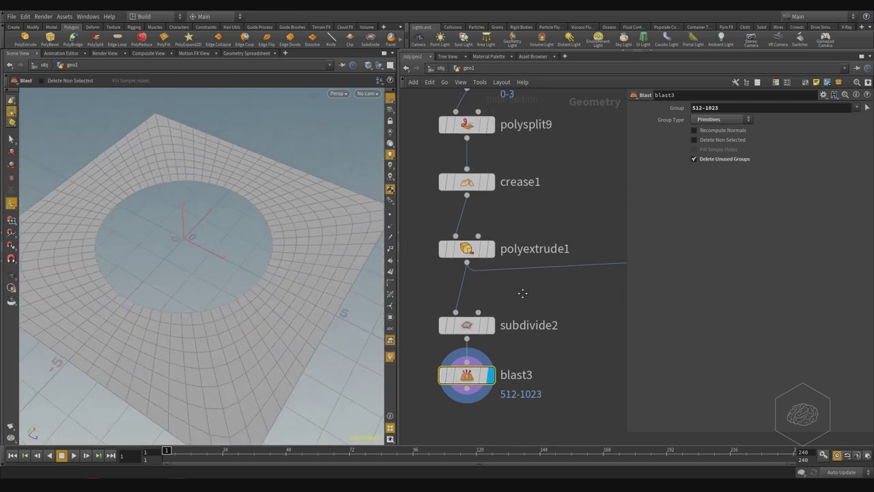
{"action": "middle_click_drag", "start_coordinate": [553, 218], "coordinate": [520, 278]}
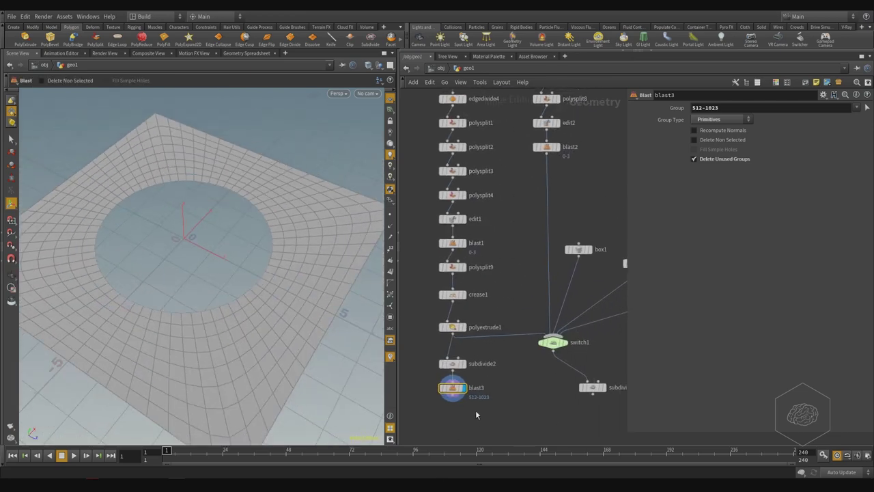
{"action": "scroll", "coordinate": [482, 333], "scroll_direction": "down", "scroll_amount": 5}
{"action": "scroll", "coordinate": [482, 334], "scroll_direction": "up", "scroll_amount": 3}
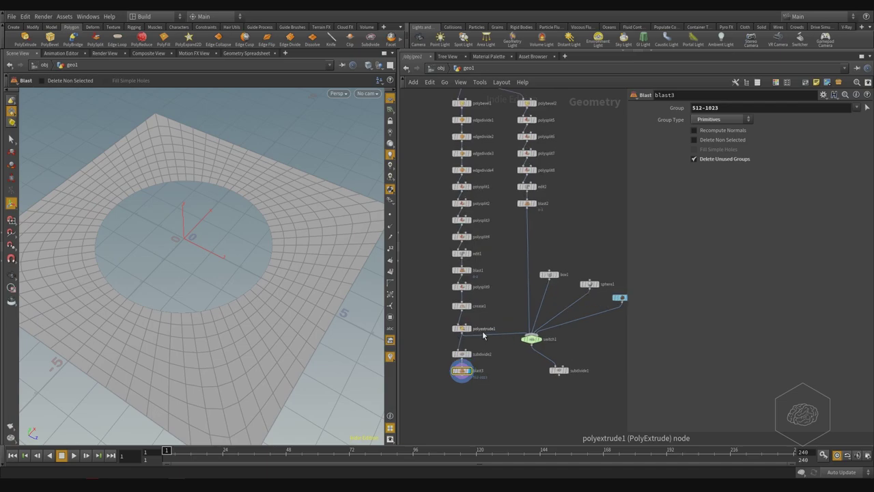